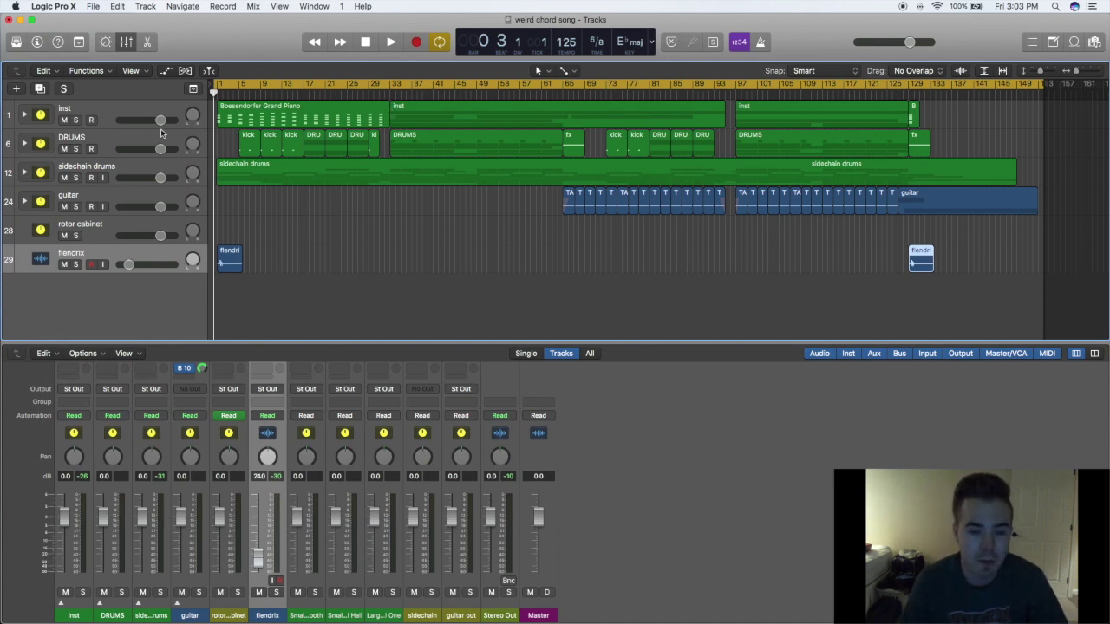
Expand the inst track stack to view its instrument tracks, and collapse it again
click(23, 116)
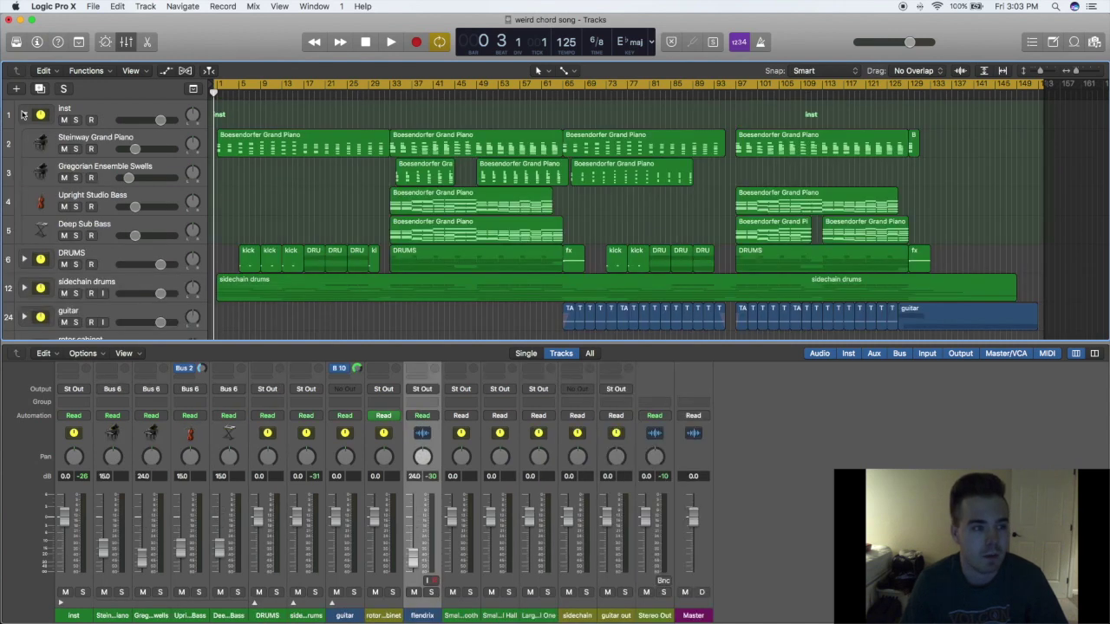
click(23, 115)
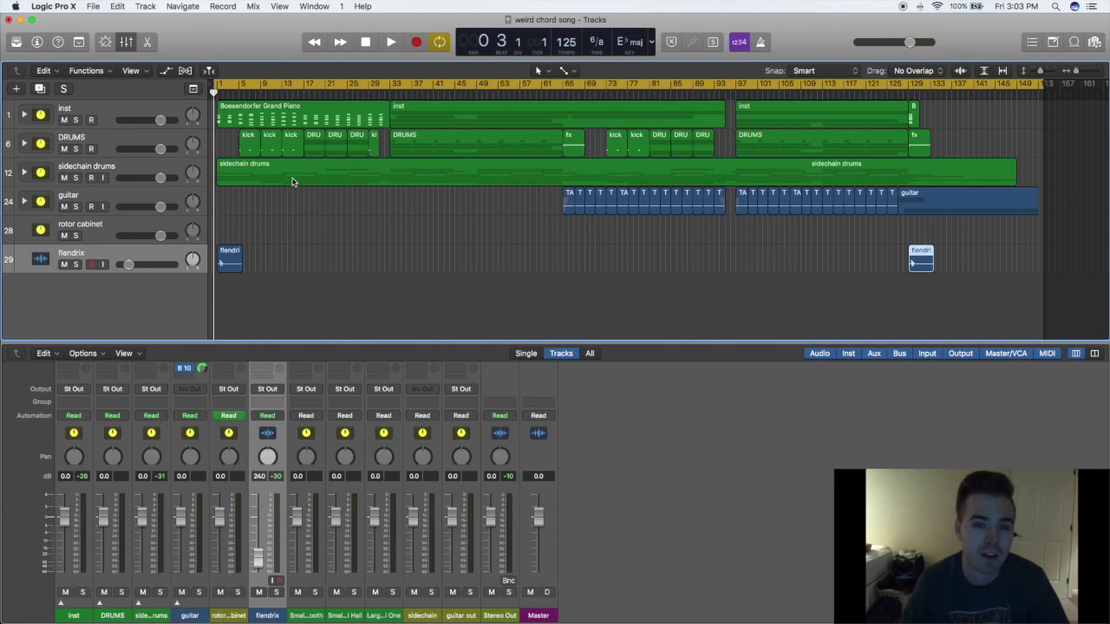
click(25, 115)
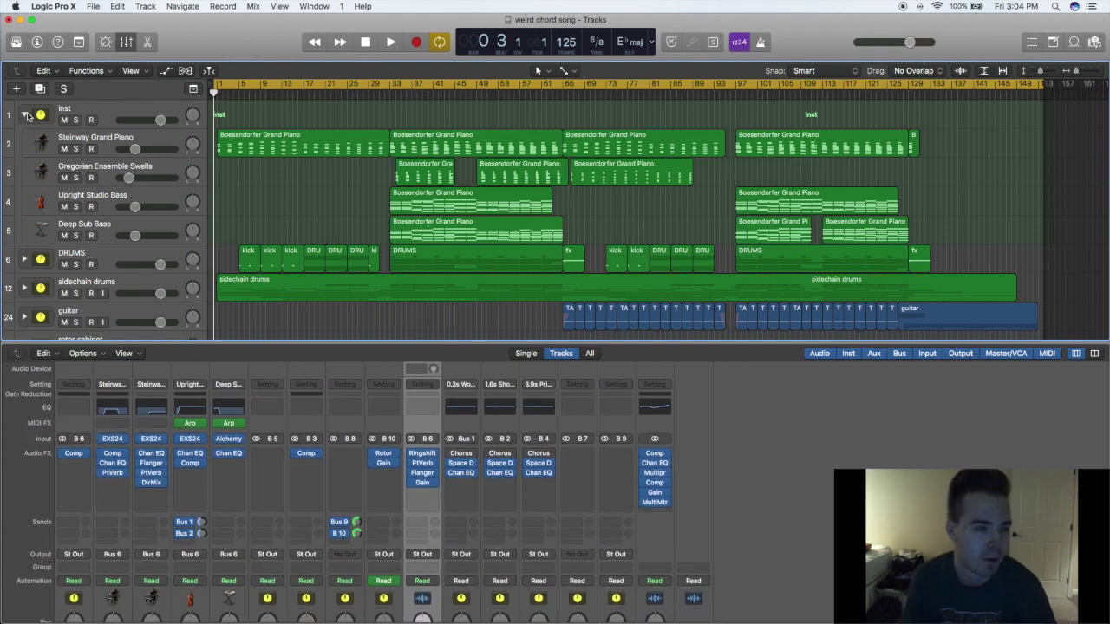
click(24, 116)
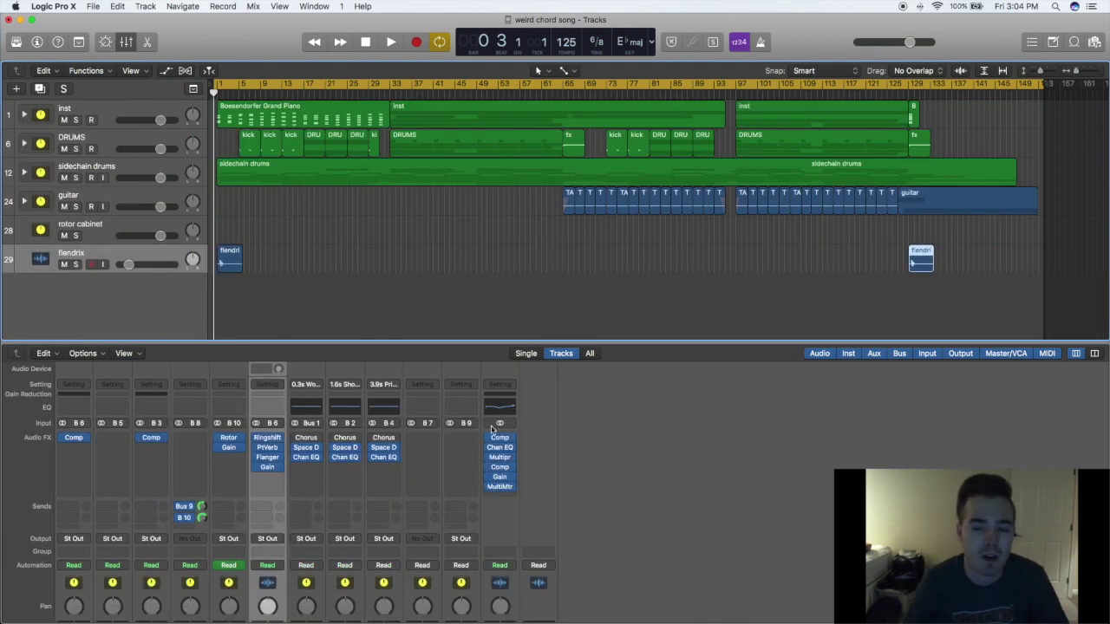
Select the Stereo Out channel strip in the mixer and view its effects chain
scroll(490, 486, down, 5)
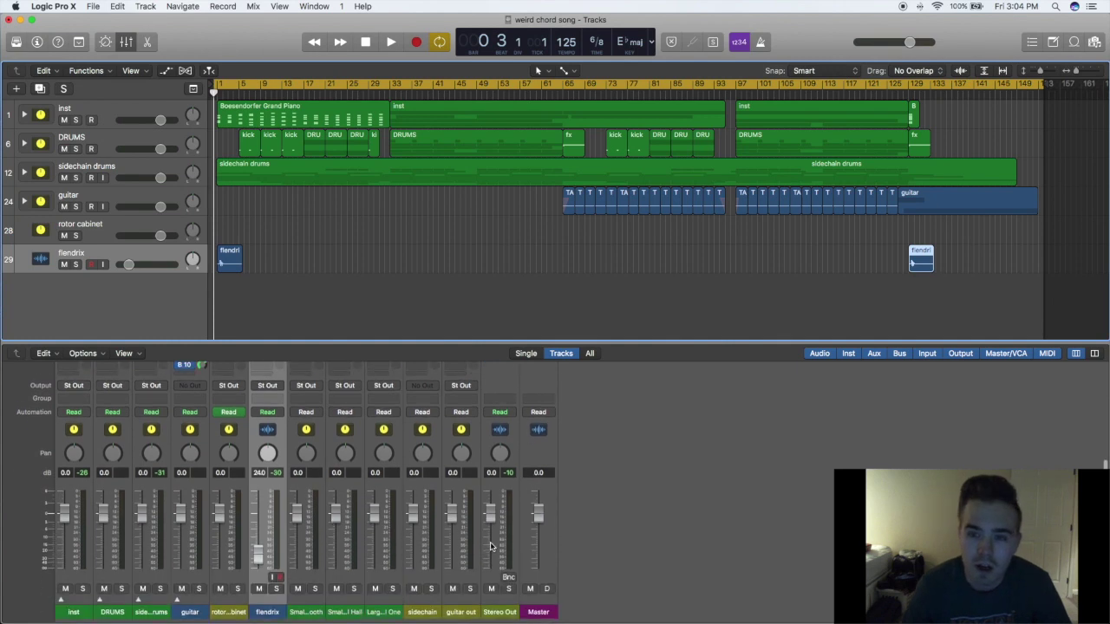
click(496, 613)
scroll(482, 521, up, 5)
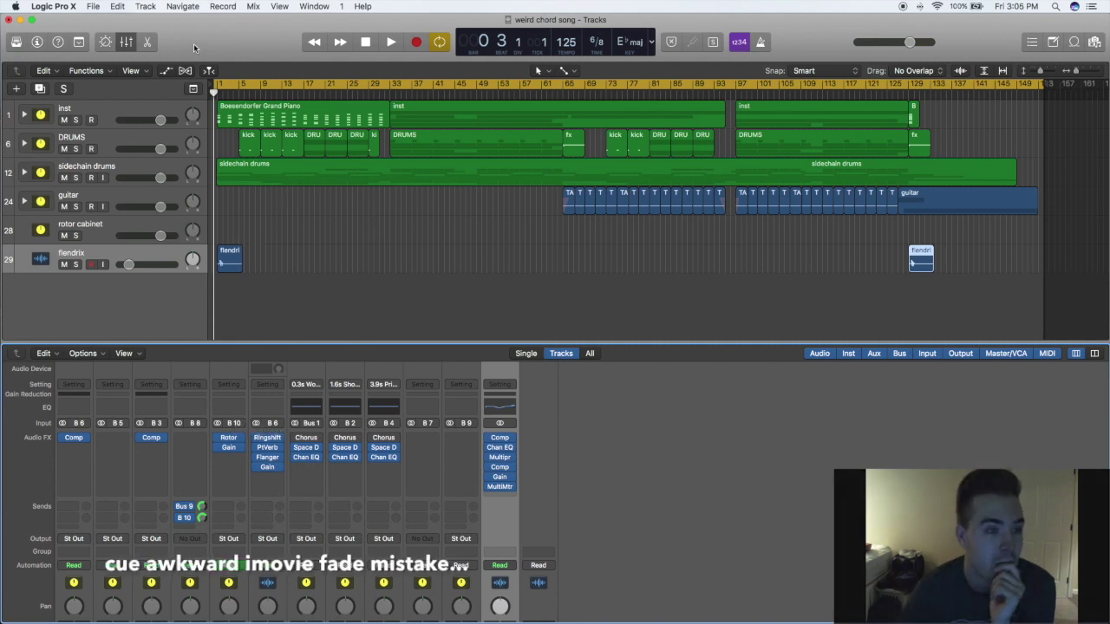
Start playback, expand the inst stack, and briefly solo the Steinway Grand Piano track to hear it alone
key(space)
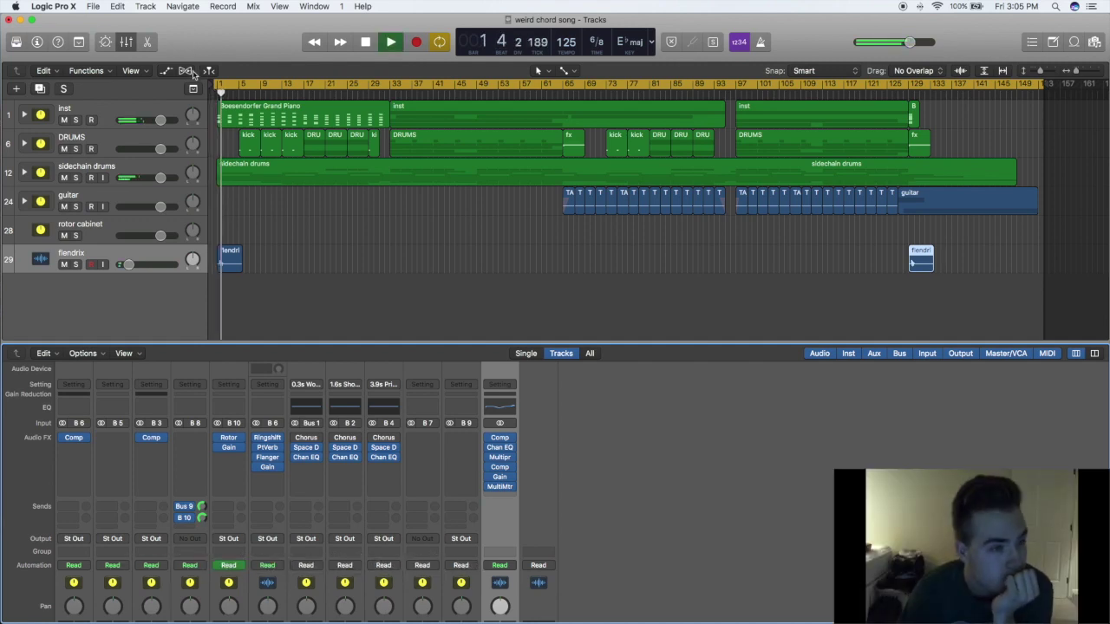
click(24, 113)
scroll(100, 143, down, 1)
scroll(100, 143, up, 1)
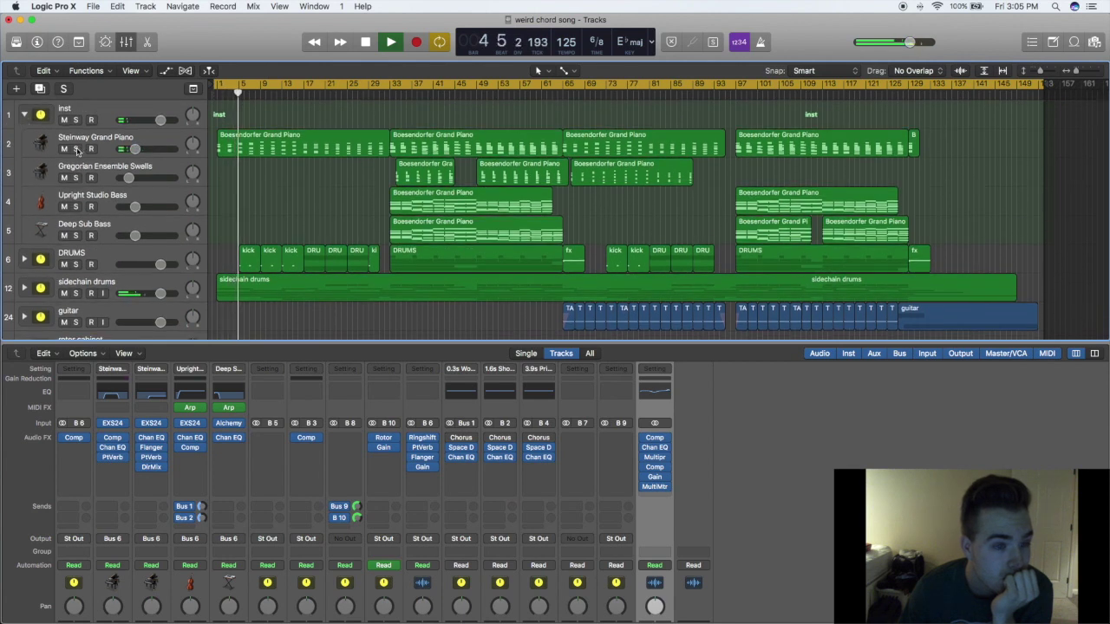
click(77, 149)
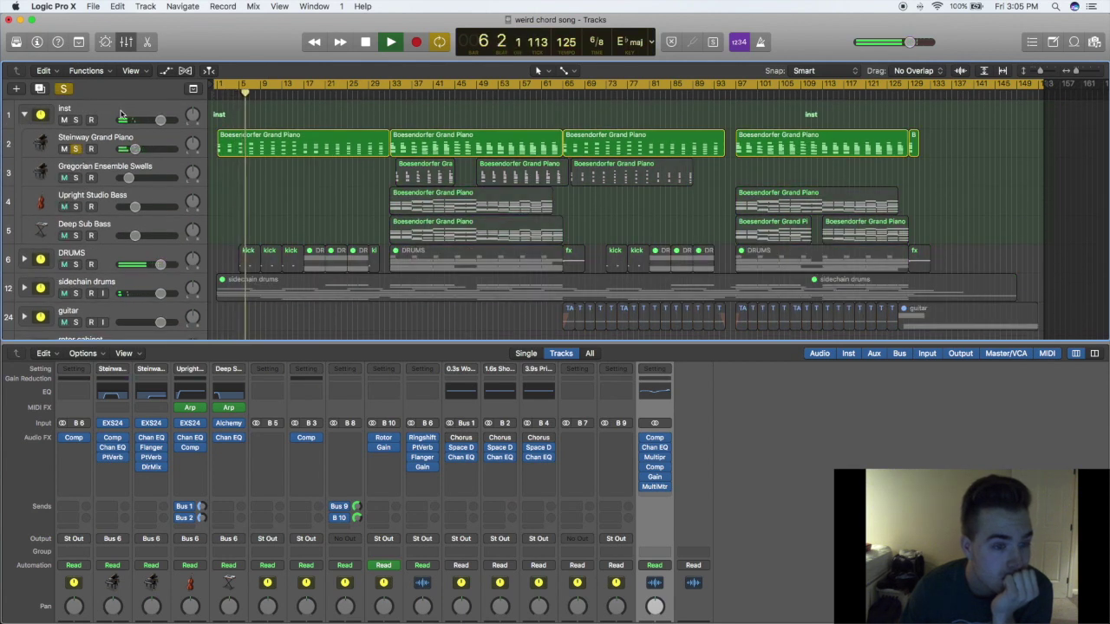
click(77, 149)
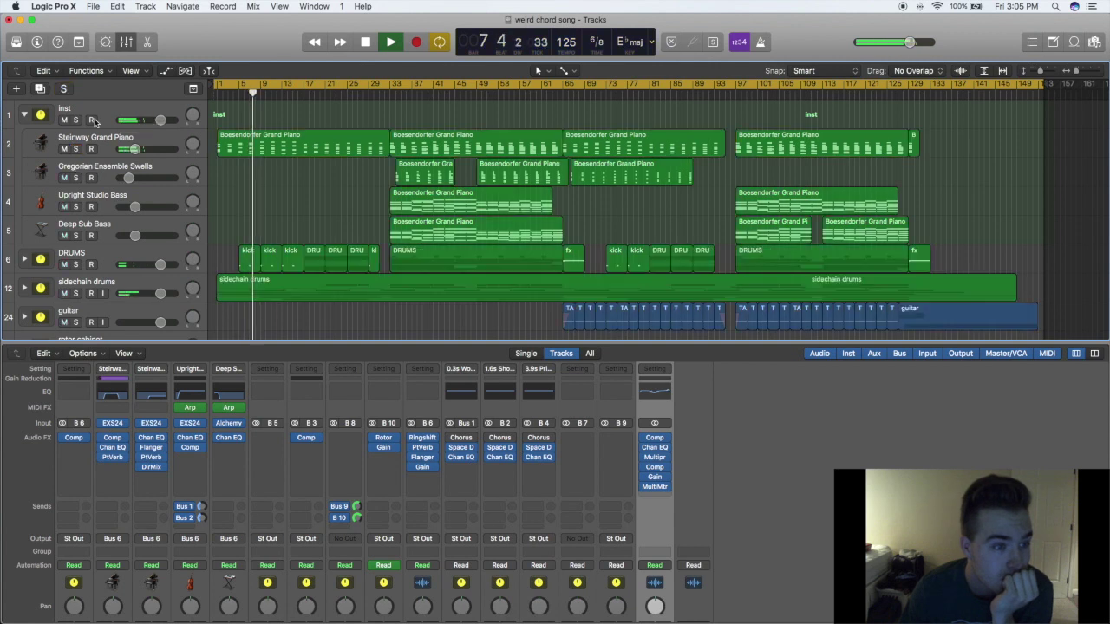
Open the Compressor on the inst stack, examine its side chain source options, and close the plug-in window
click(96, 111)
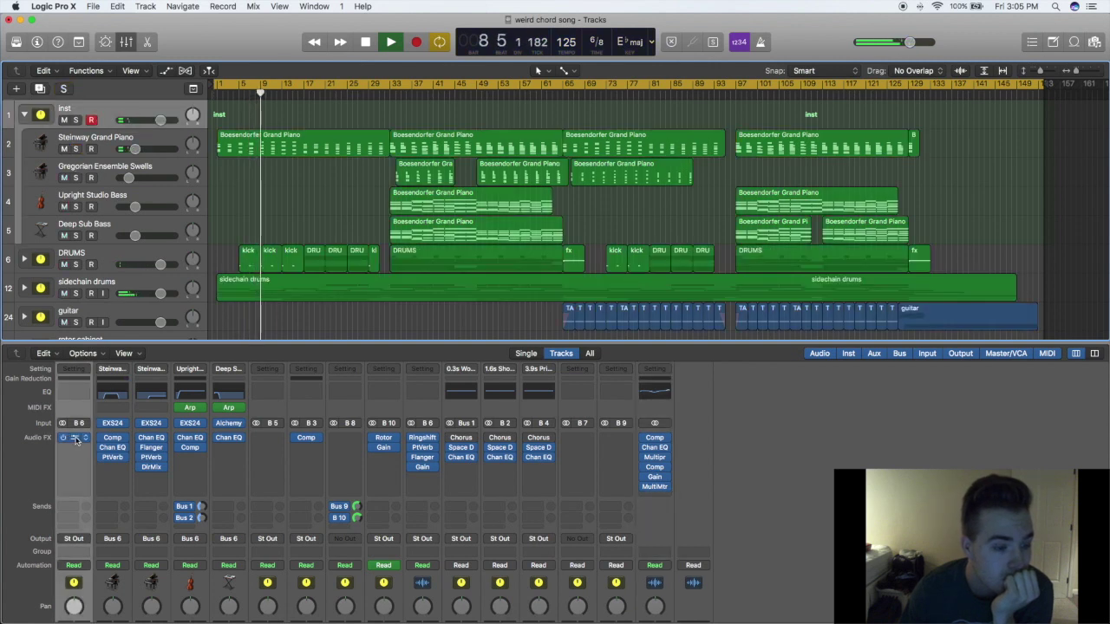
click(75, 439)
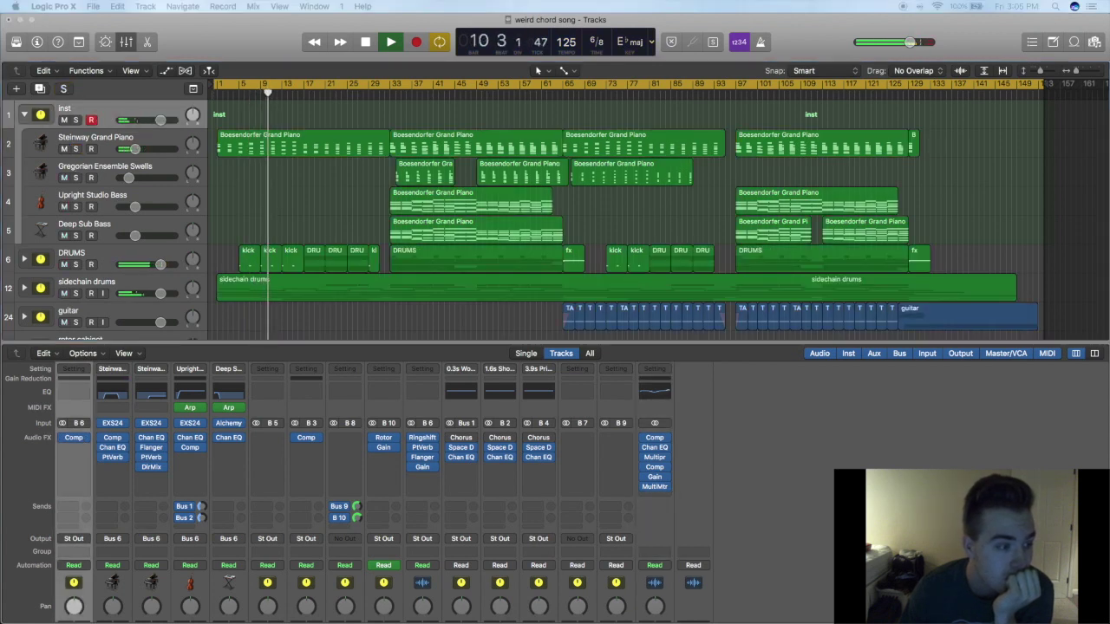
drag(217, 205, 569, 132)
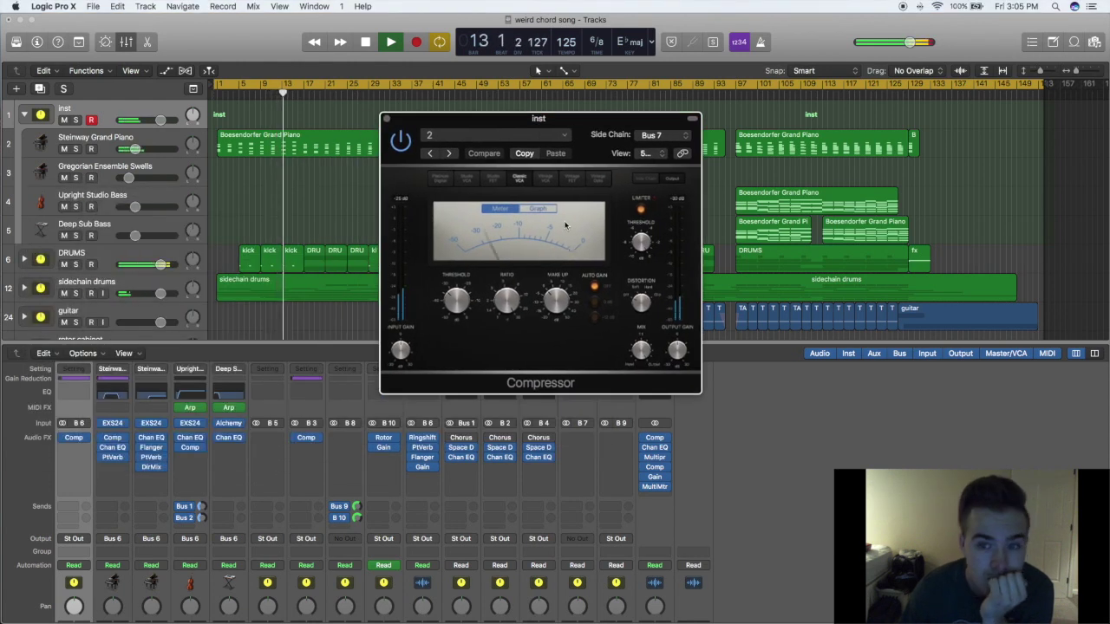
click(652, 136)
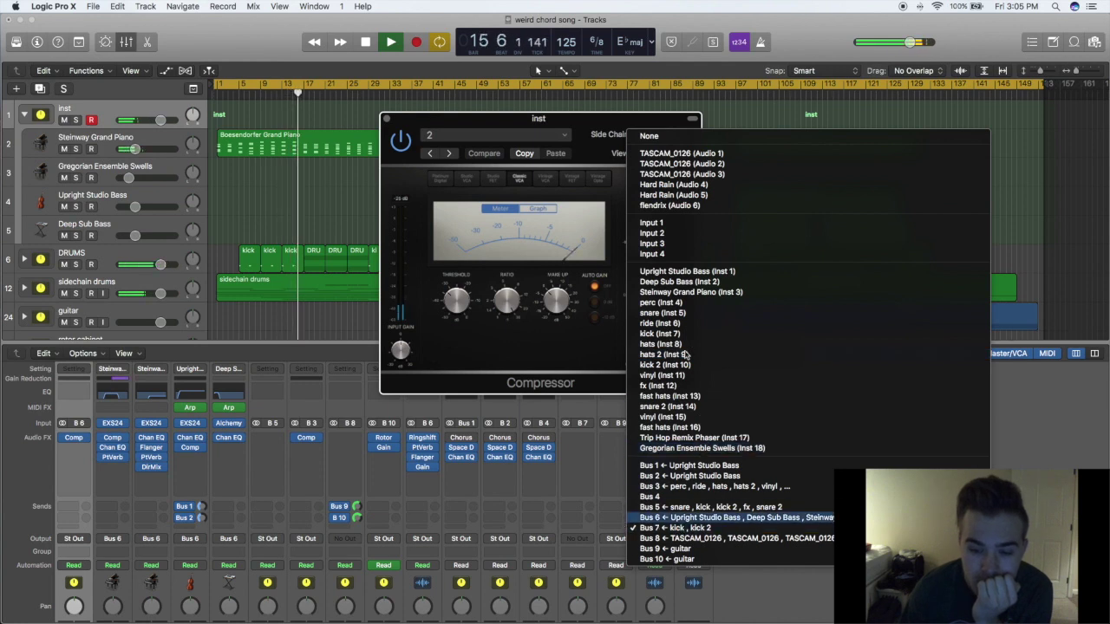
click(609, 119)
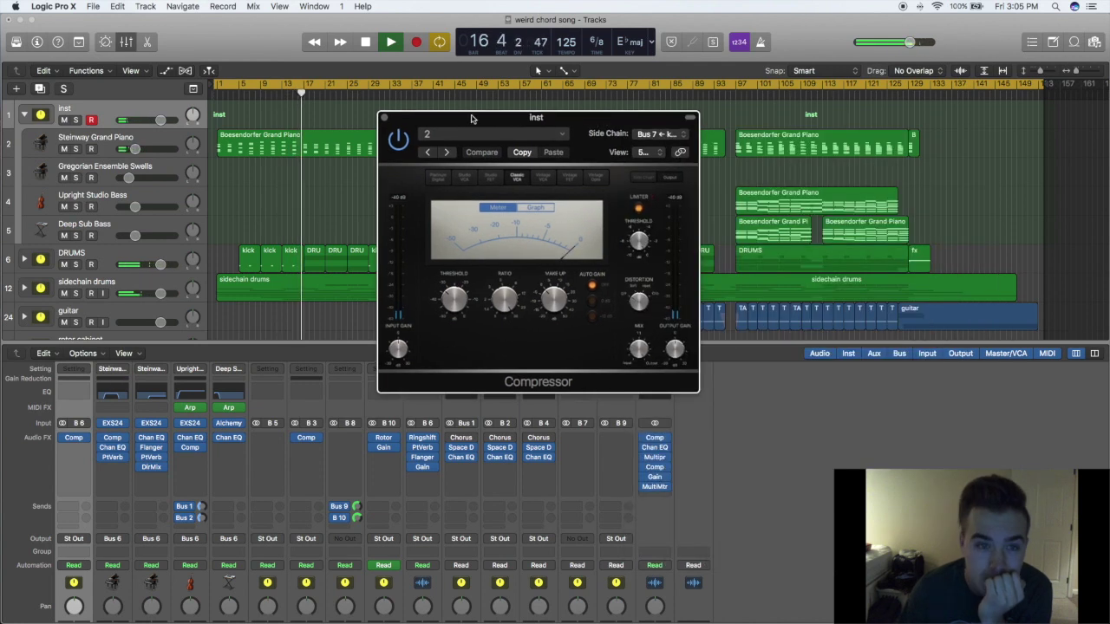
click(384, 118)
Expand the DRUMS stack and briefly solo the kick track during playback
scroll(100, 312, down, 1)
scroll(99, 312, down, 1)
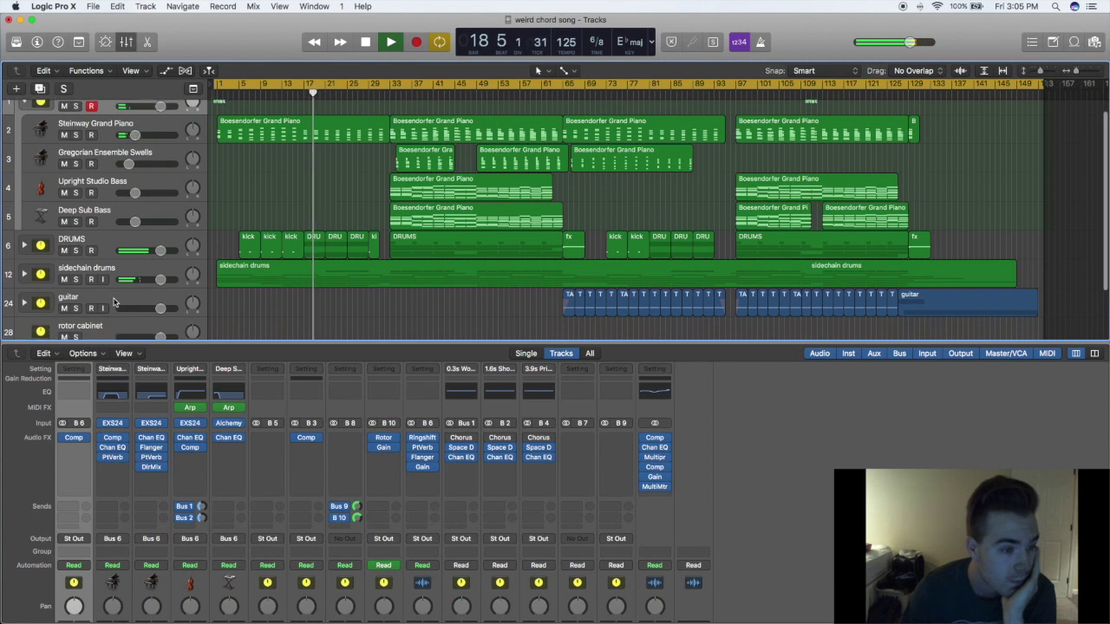
click(24, 245)
scroll(171, 247, down, 3)
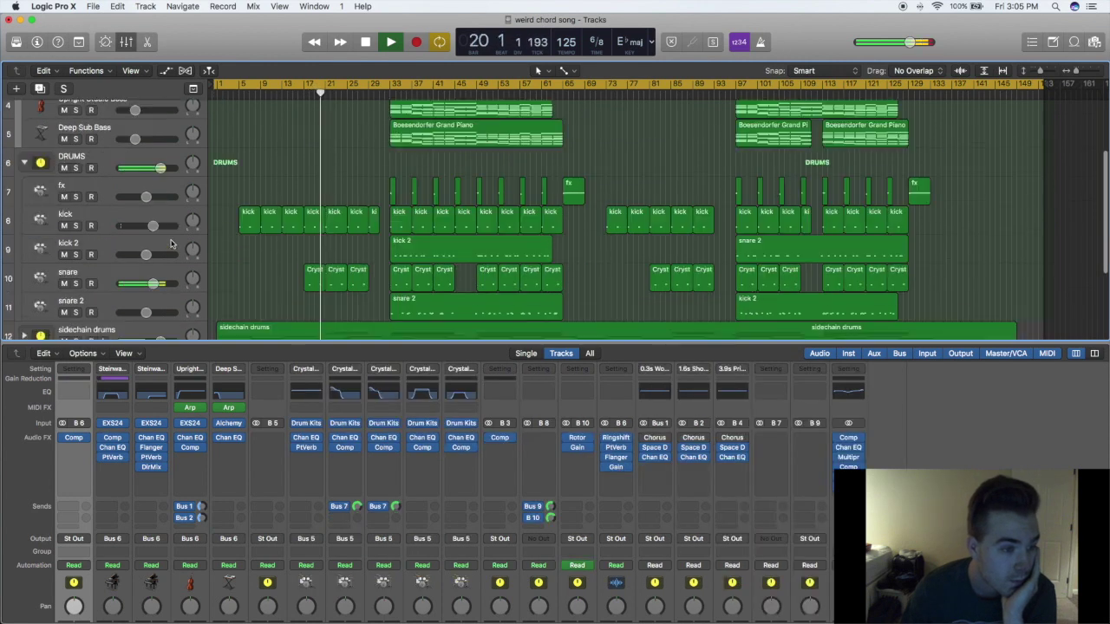
click(95, 218)
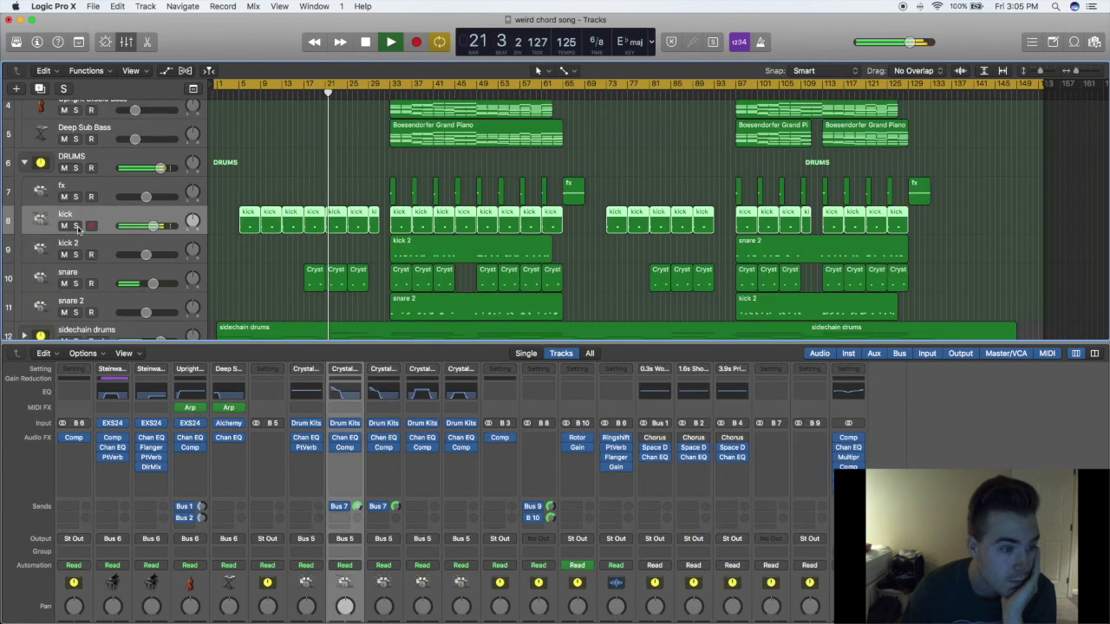
click(76, 226)
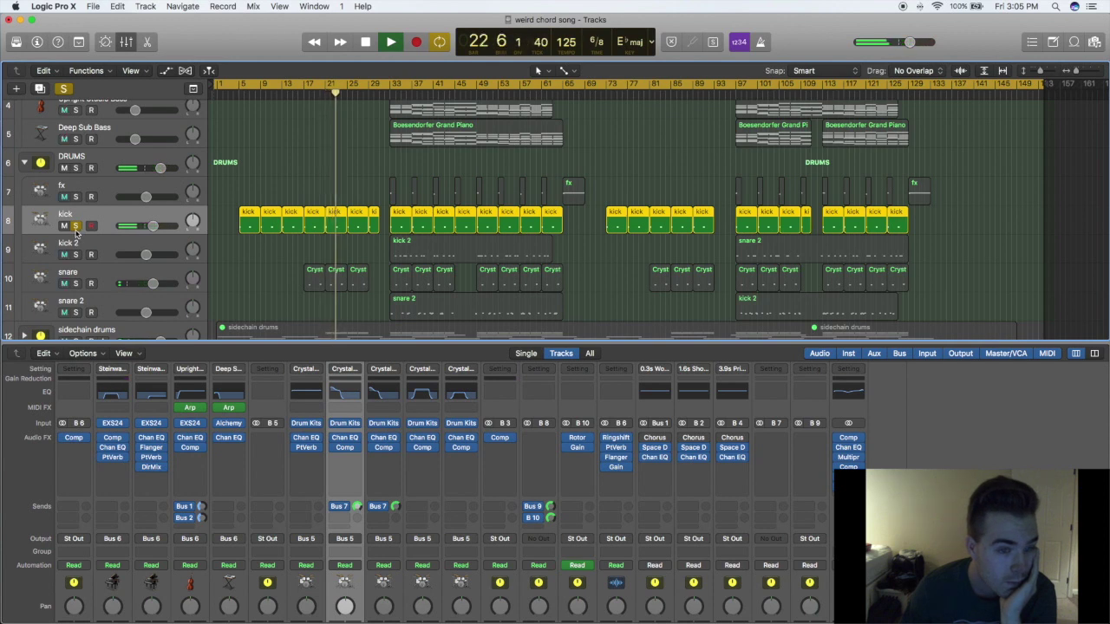
click(75, 226)
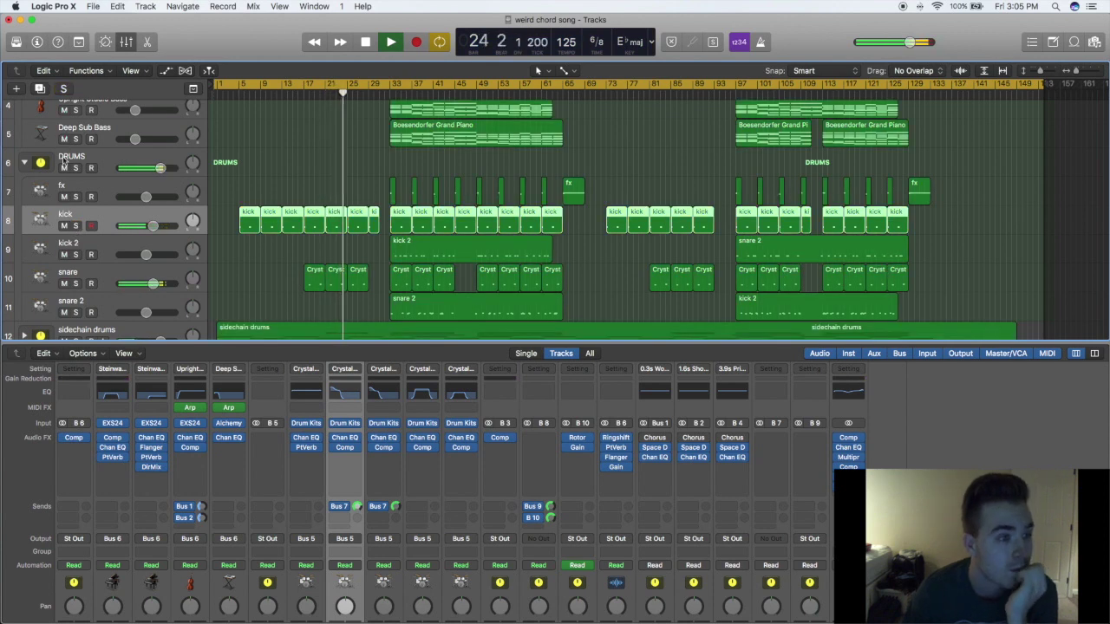
Briefly solo the DRUMS stack and the sidechain drums stack in turn to compare the two groups
scroll(71, 190, up, 4)
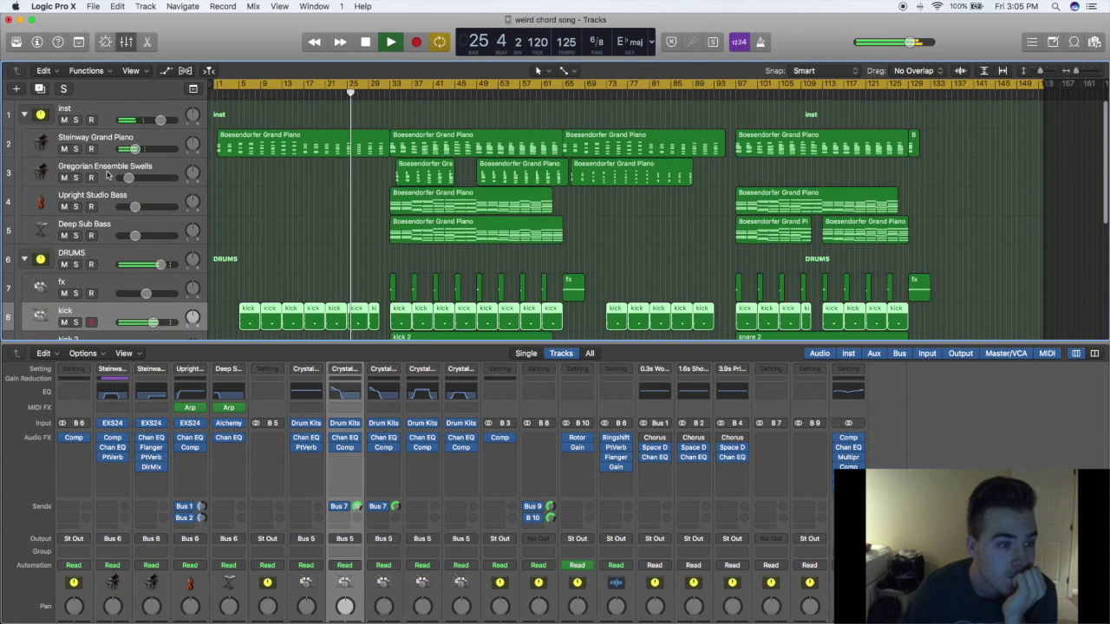
scroll(71, 143, down, 6)
click(75, 117)
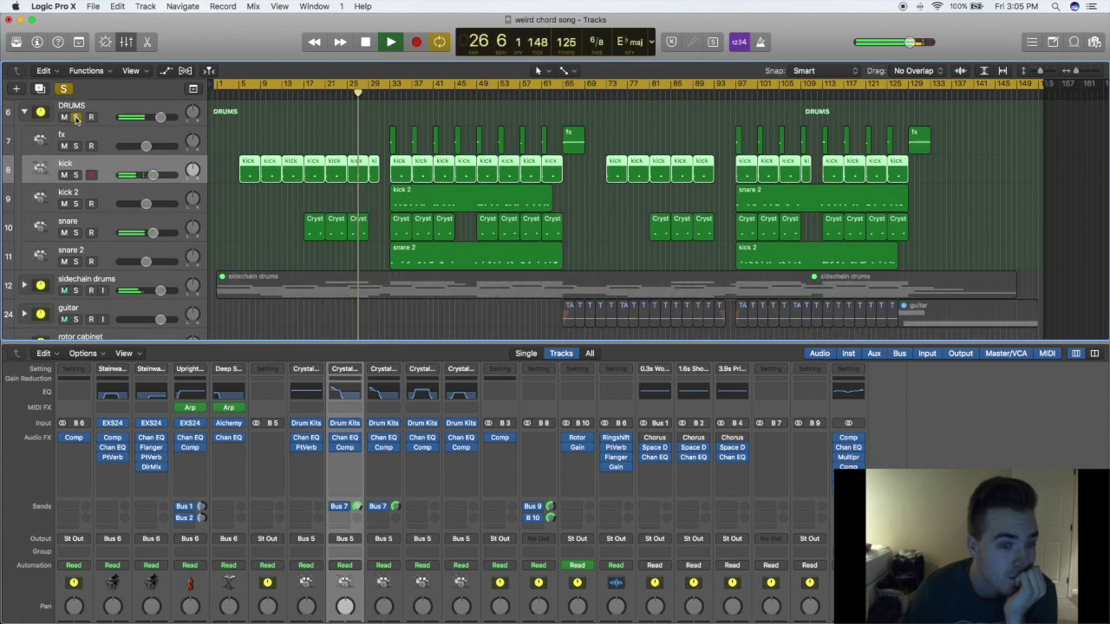
click(75, 117)
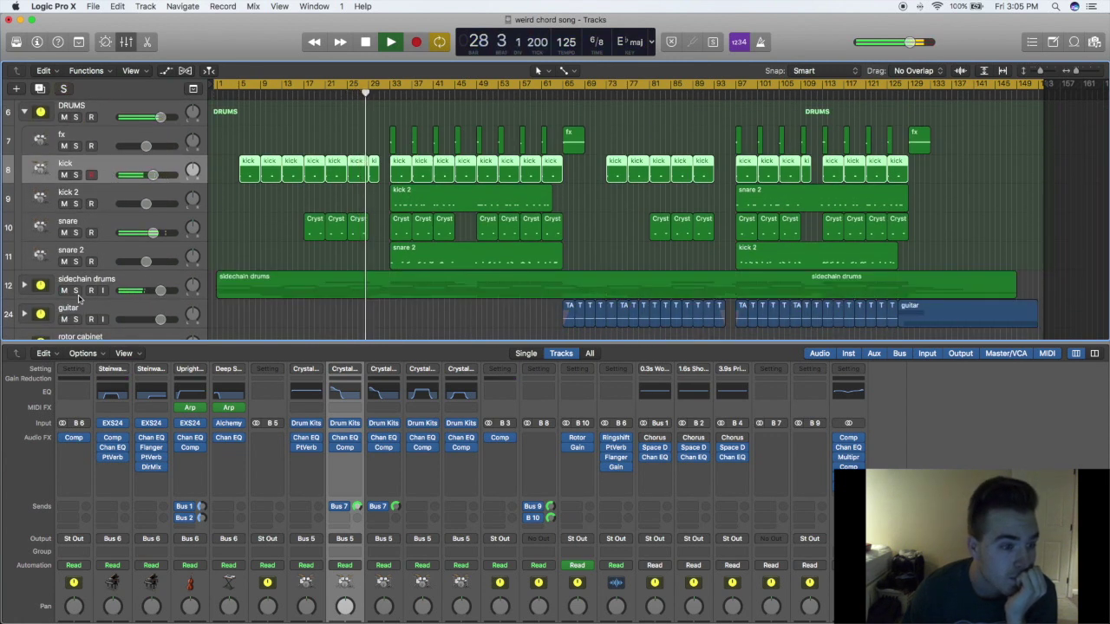
click(76, 291)
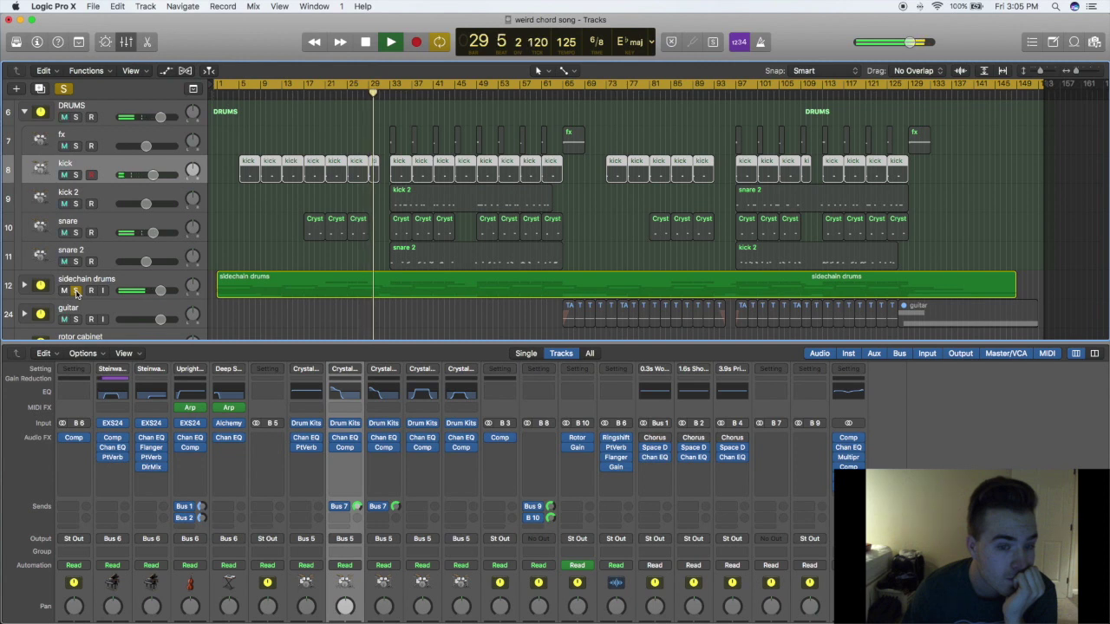
click(75, 291)
Expand the sidechain drums stack, solo both Hard Rain tracks to hear them, and clear all solos
scroll(104, 297, down, 2)
scroll(111, 299, down, 1)
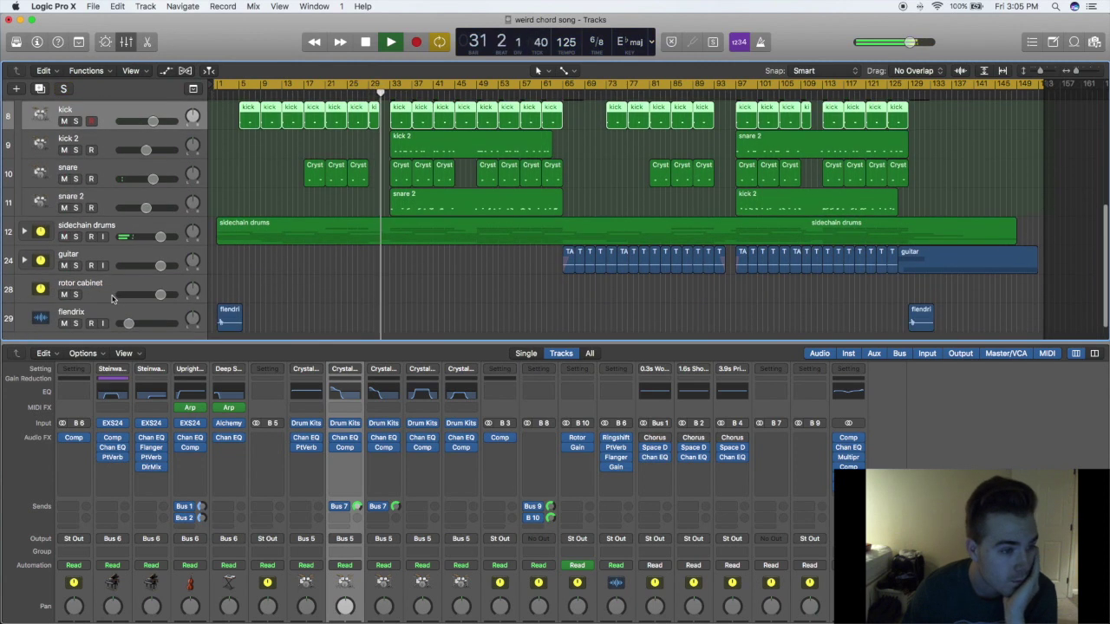
click(26, 232)
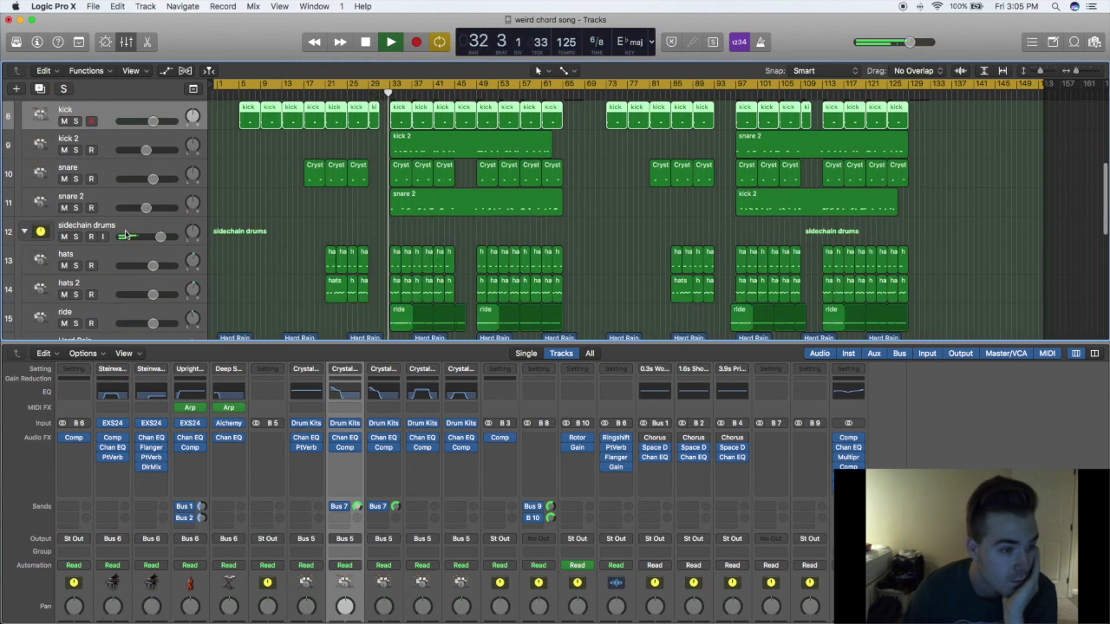
scroll(128, 236, down, 5)
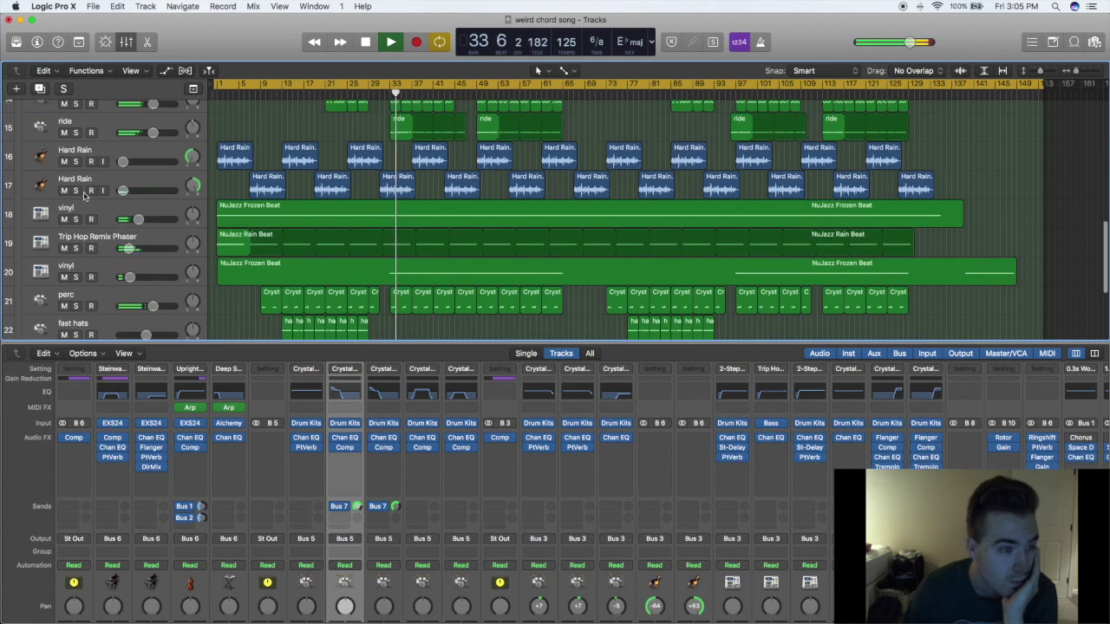
click(75, 190)
click(76, 162)
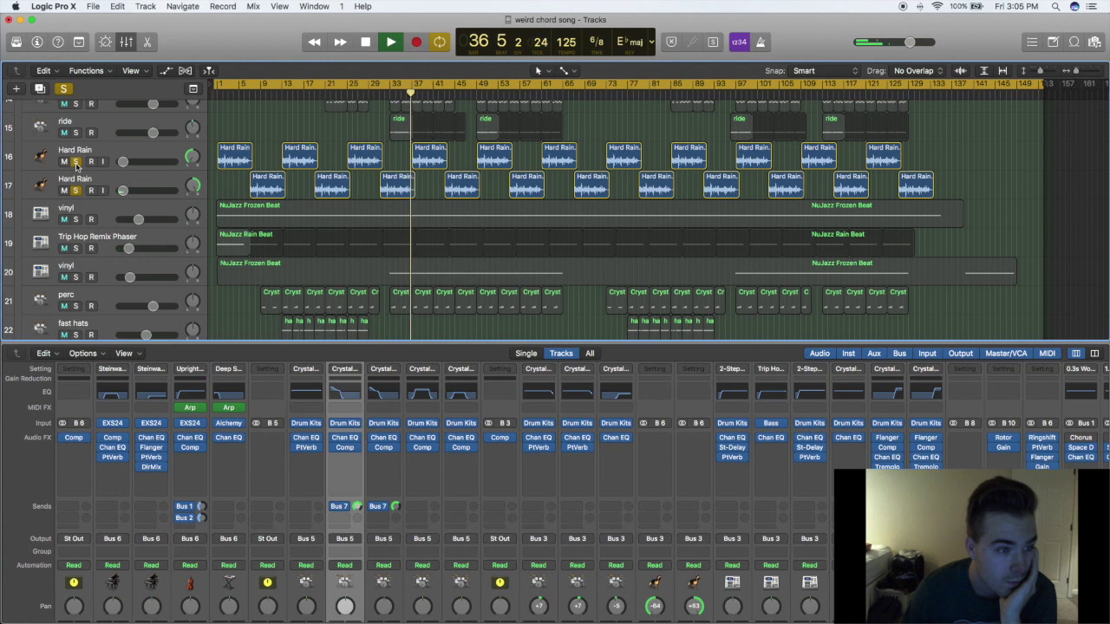
click(63, 89)
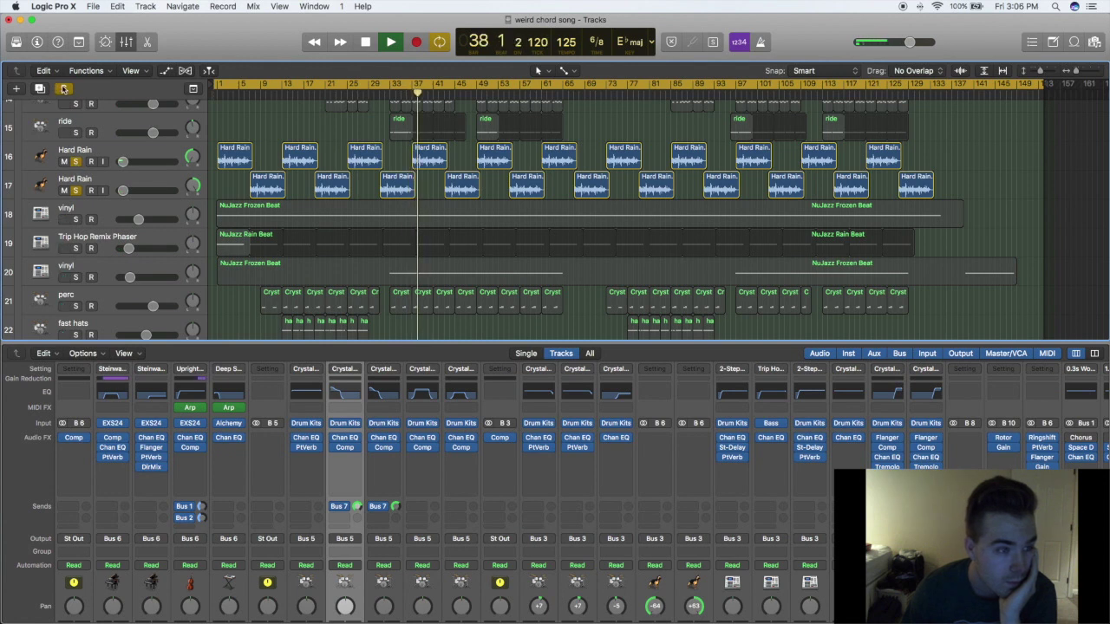
Collapse the sidechain drums and DRUMS track stacks
scroll(107, 208, up, 4)
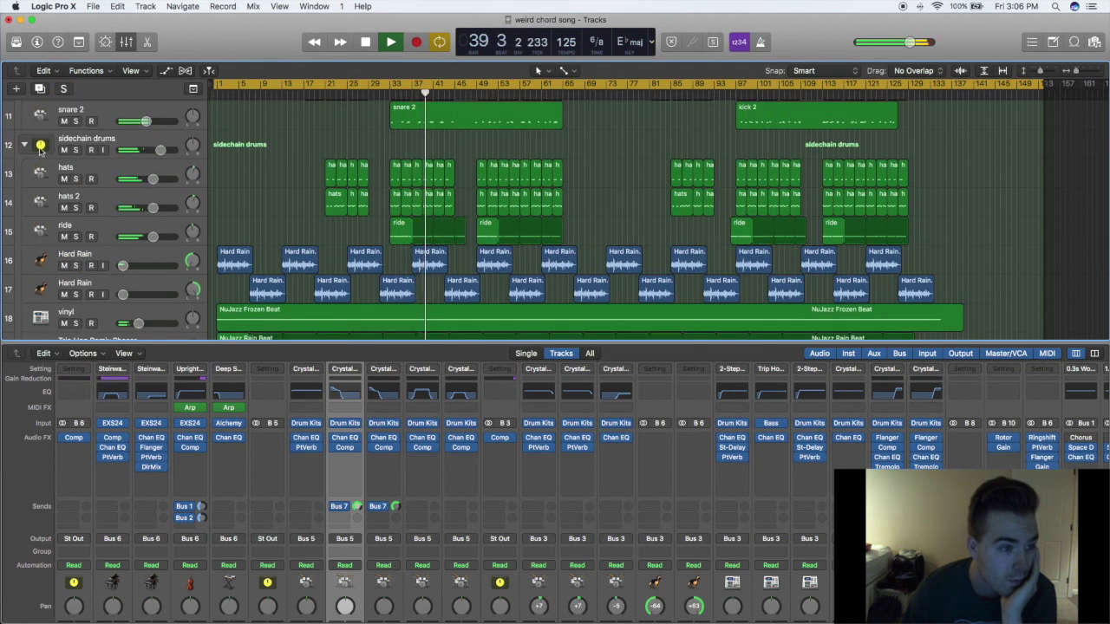
click(24, 145)
scroll(74, 159, up, 4)
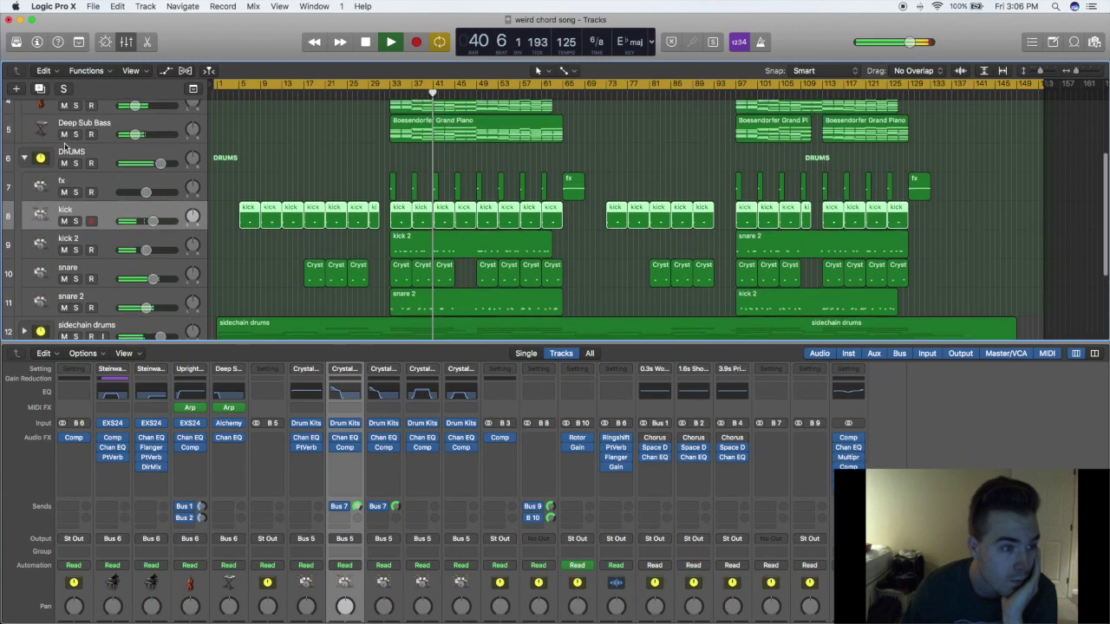
click(24, 207)
Solo the Upright Studio Bass track and compare its sound with its bus sends bypassed and active
click(113, 144)
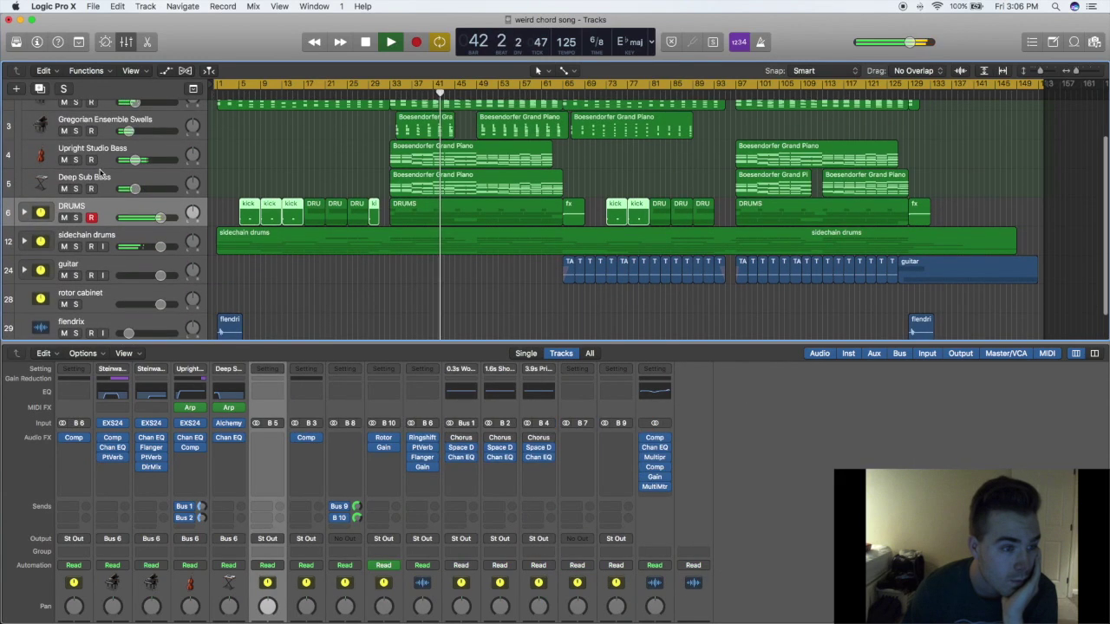
key(s)
scroll(118, 170, up, 1)
click(116, 170)
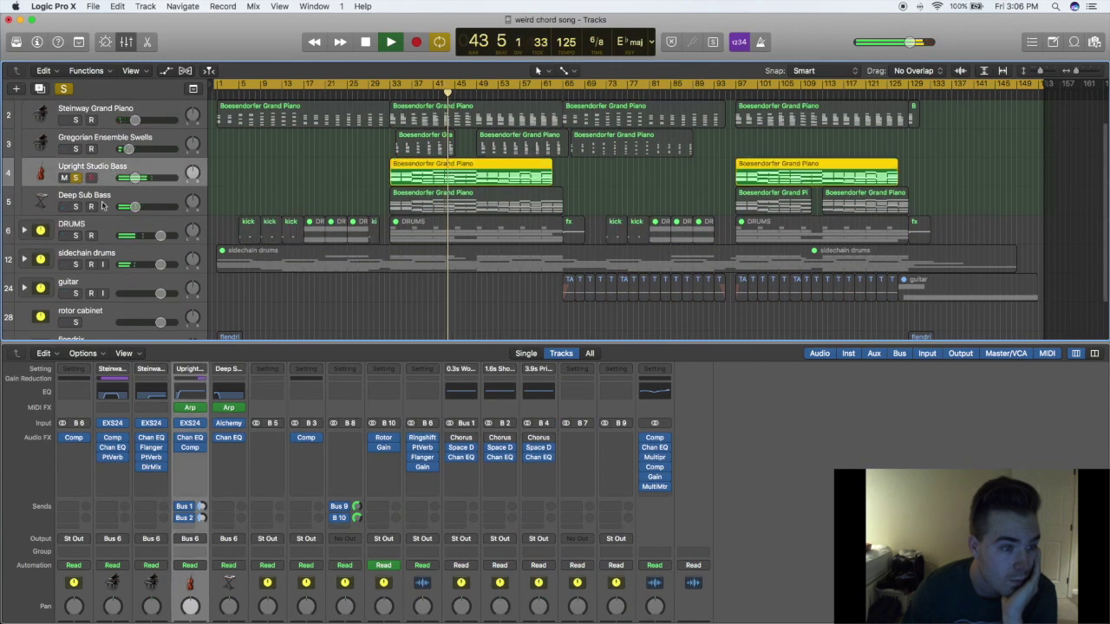
click(180, 517)
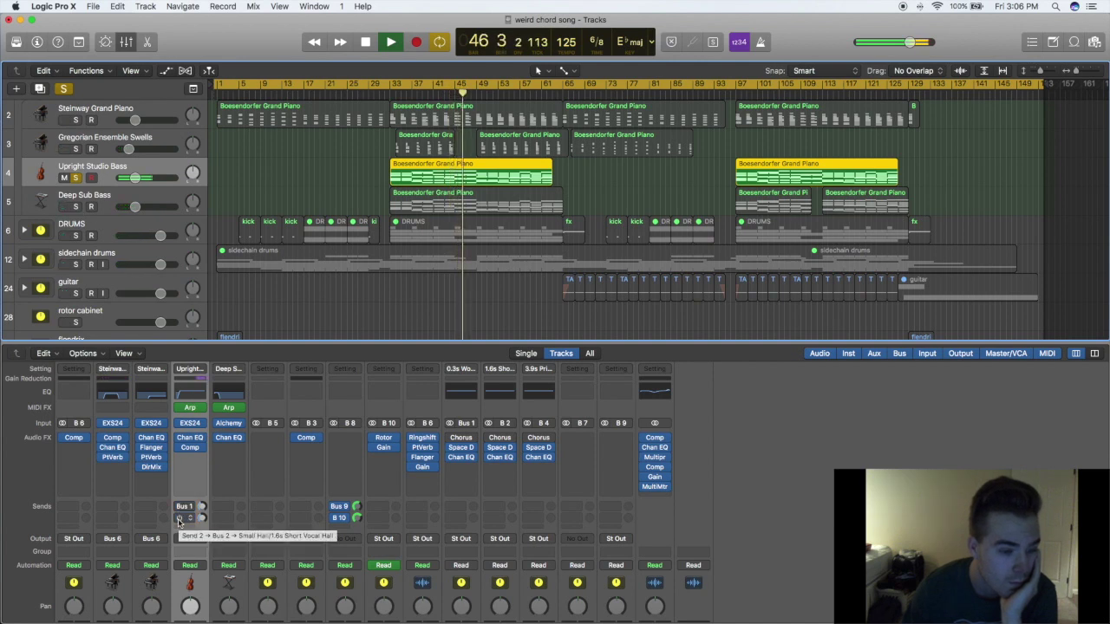
click(179, 518)
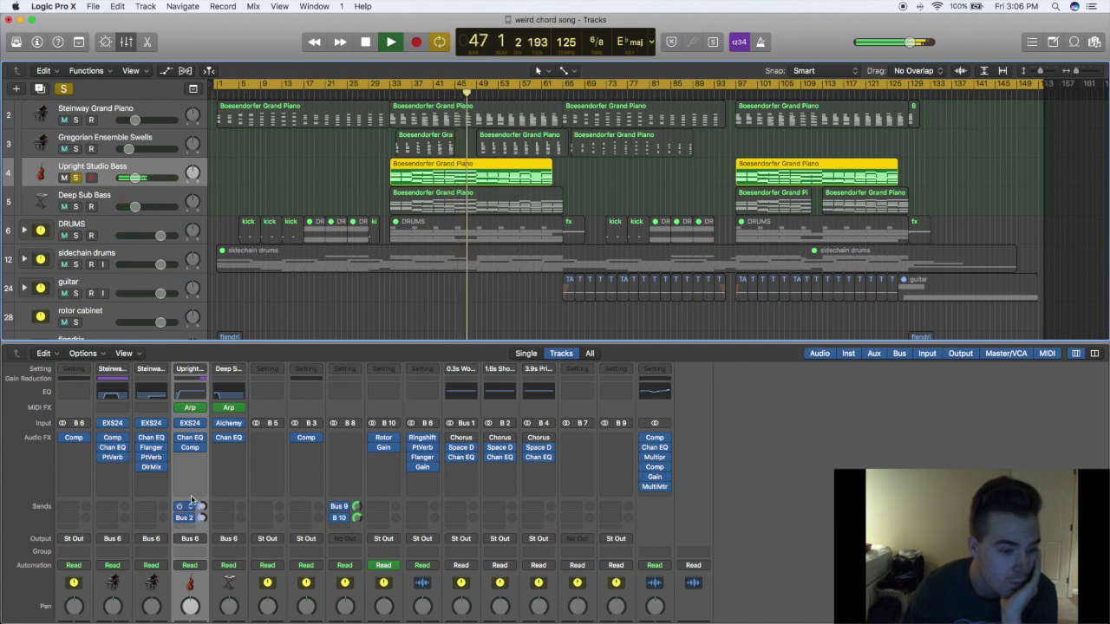
Add Deep Sub Bass to the solo, compare both bass tracks' Channel EQ curves, close the EQs, and clear all solos
click(189, 438)
drag(445, 166, 919, 94)
click(75, 209)
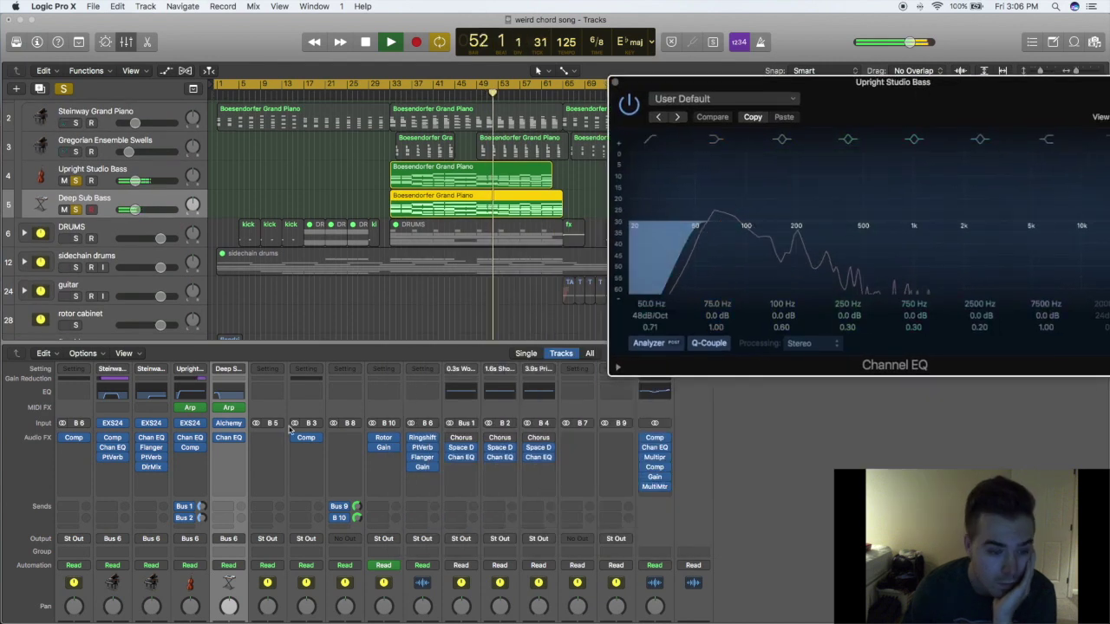
click(230, 440)
drag(441, 190, 409, 131)
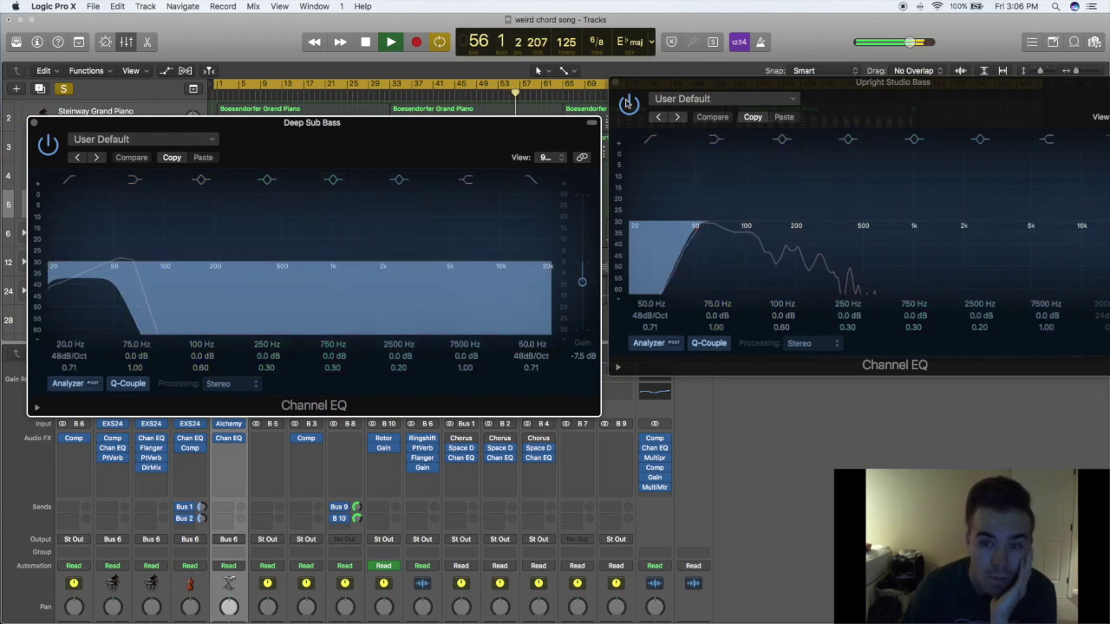
click(616, 87)
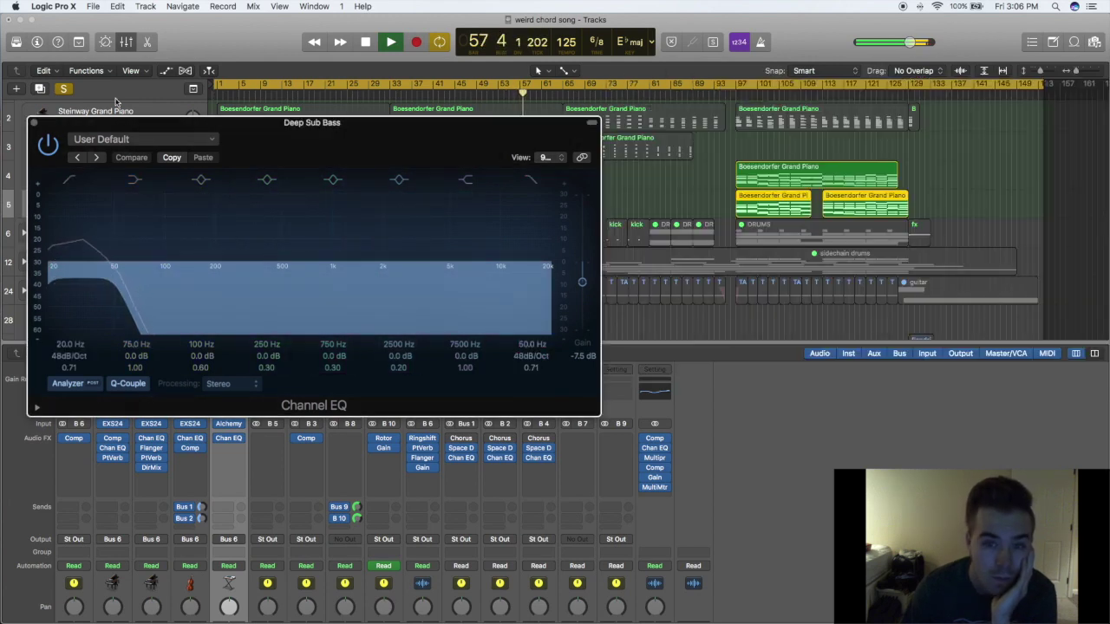
click(32, 122)
click(63, 90)
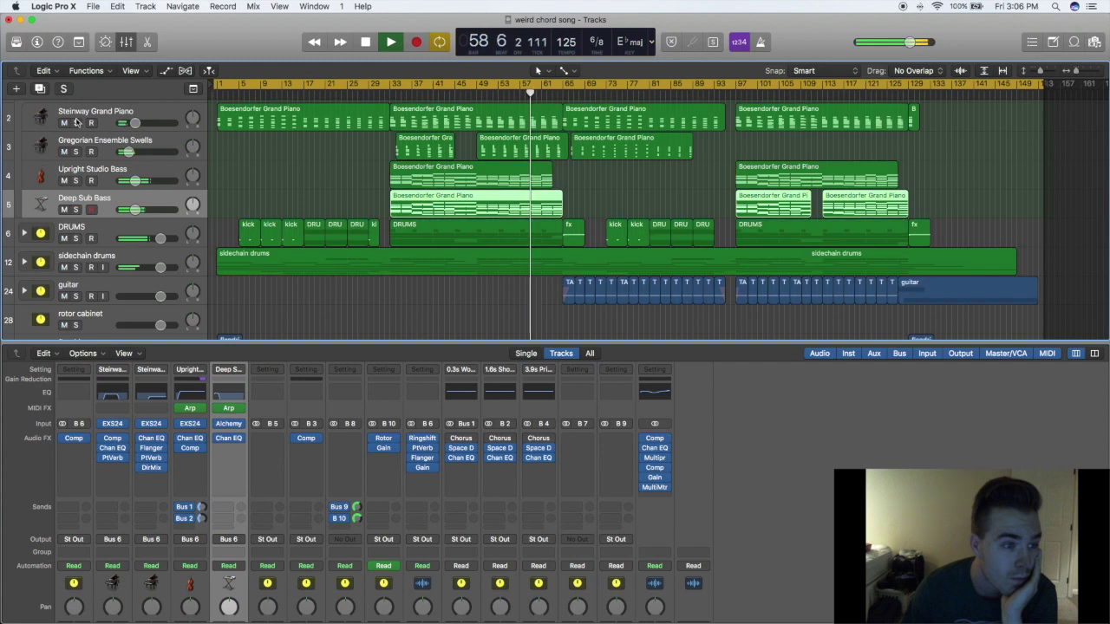
Collapse the inst stack and examine the sidechain drums compressor with its Bus 7 side chain
scroll(24, 139, up, 1)
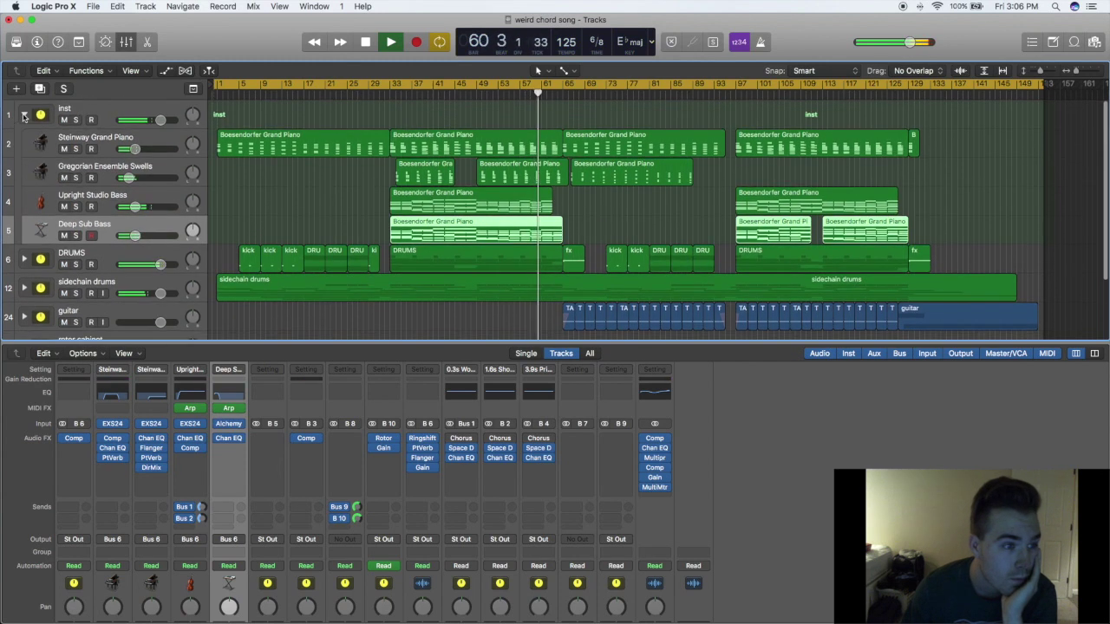
click(25, 115)
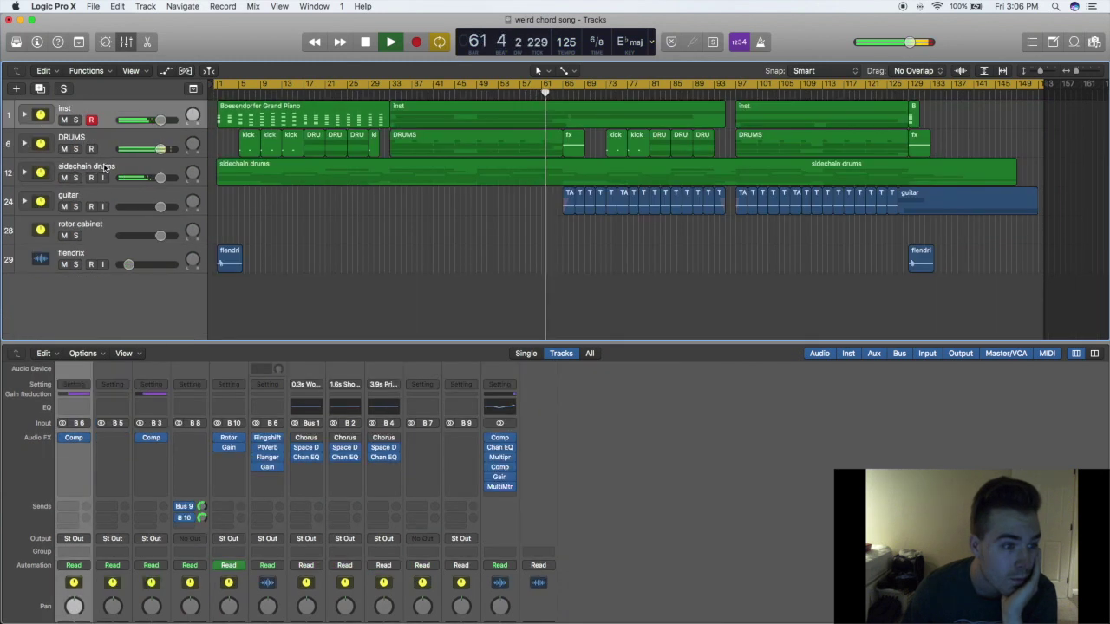
click(103, 170)
click(152, 438)
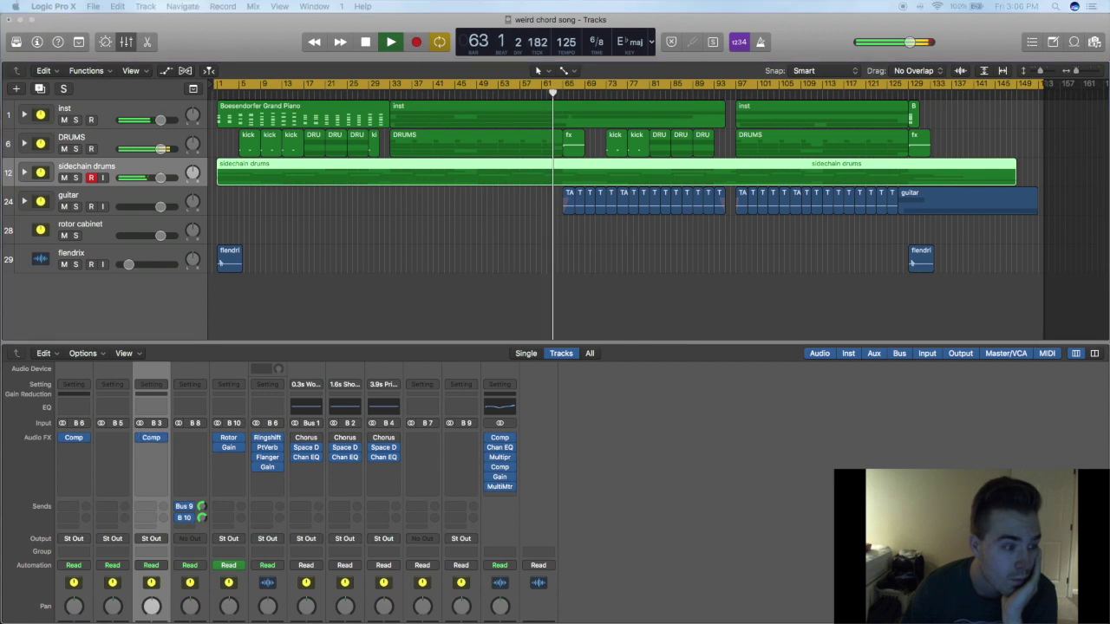
drag(371, 160, 459, 156)
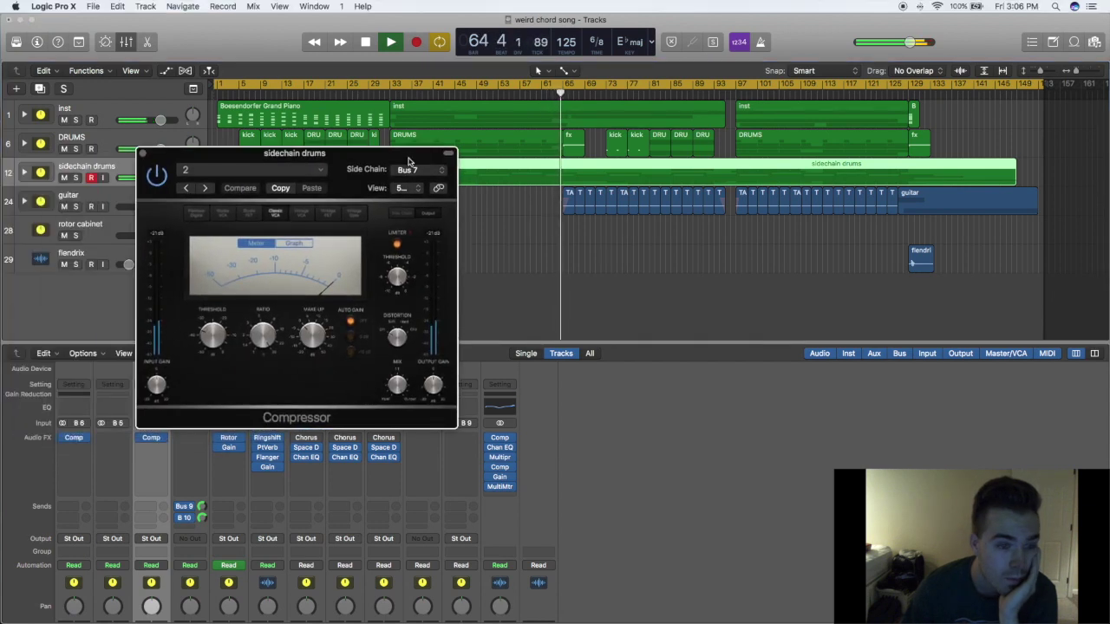
click(143, 154)
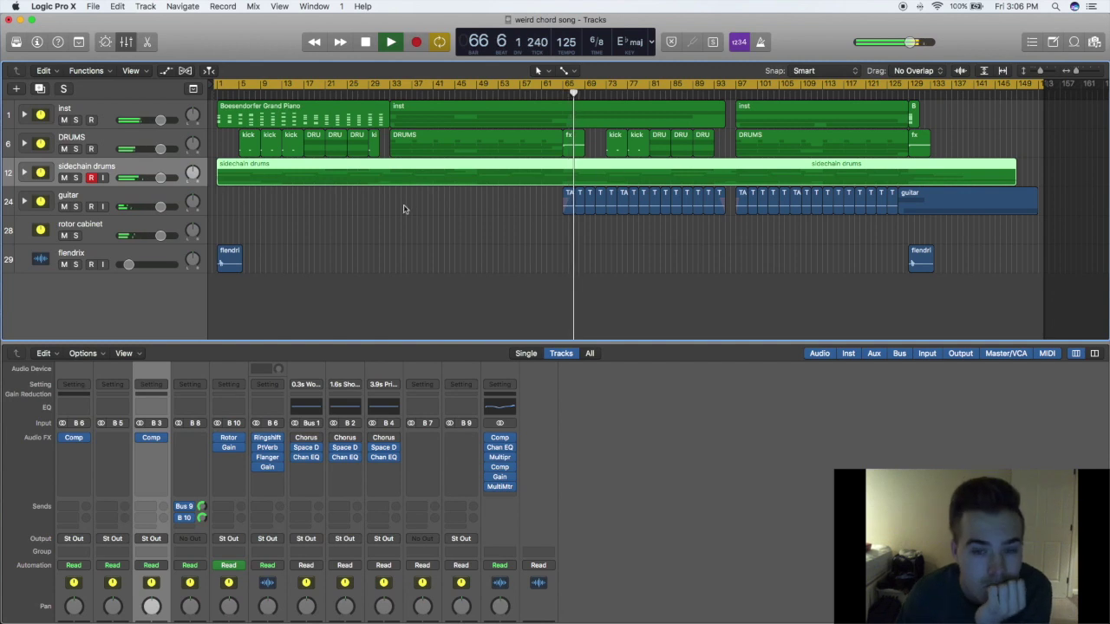
Expand the guitar stack and bypass the Tremolo and Flanger on the middle TASCAM_0126 track
click(24, 201)
scroll(124, 193, down, 1)
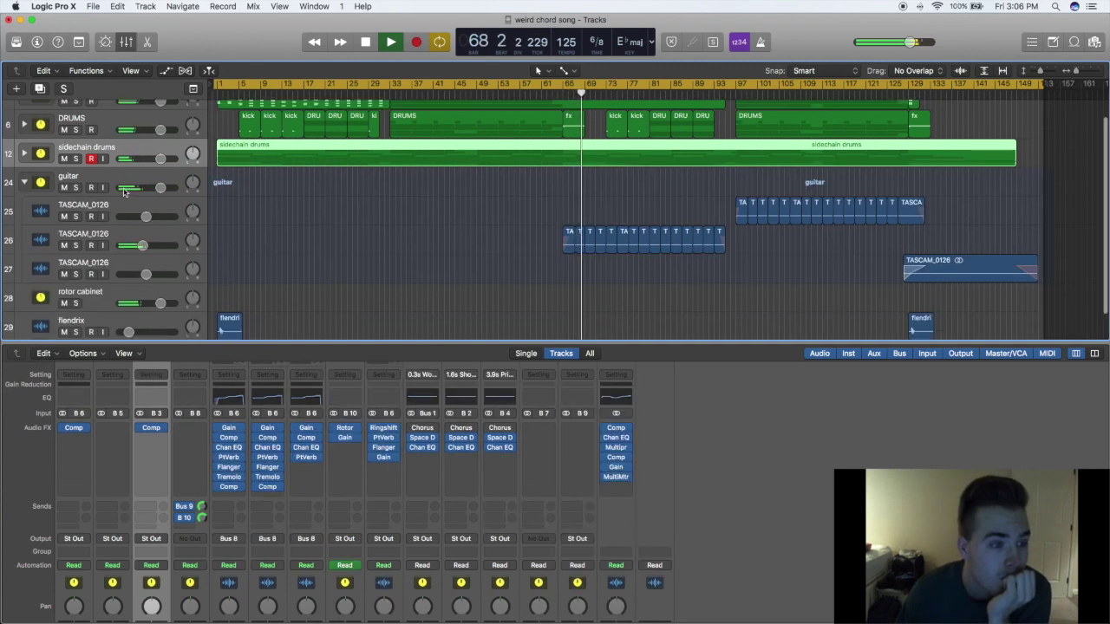
click(158, 230)
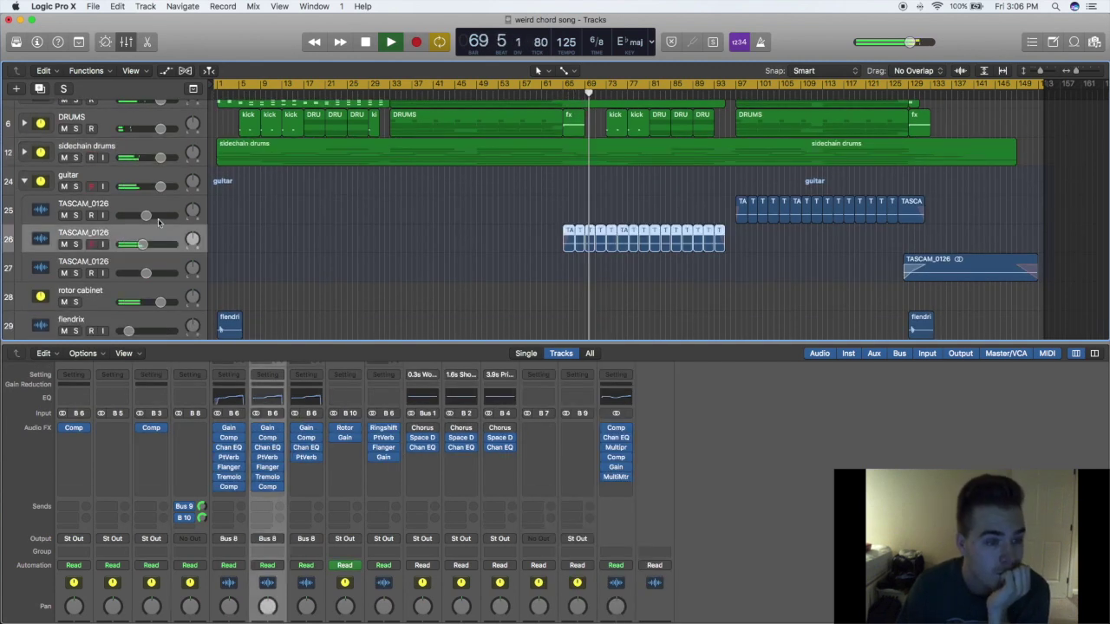
click(267, 478)
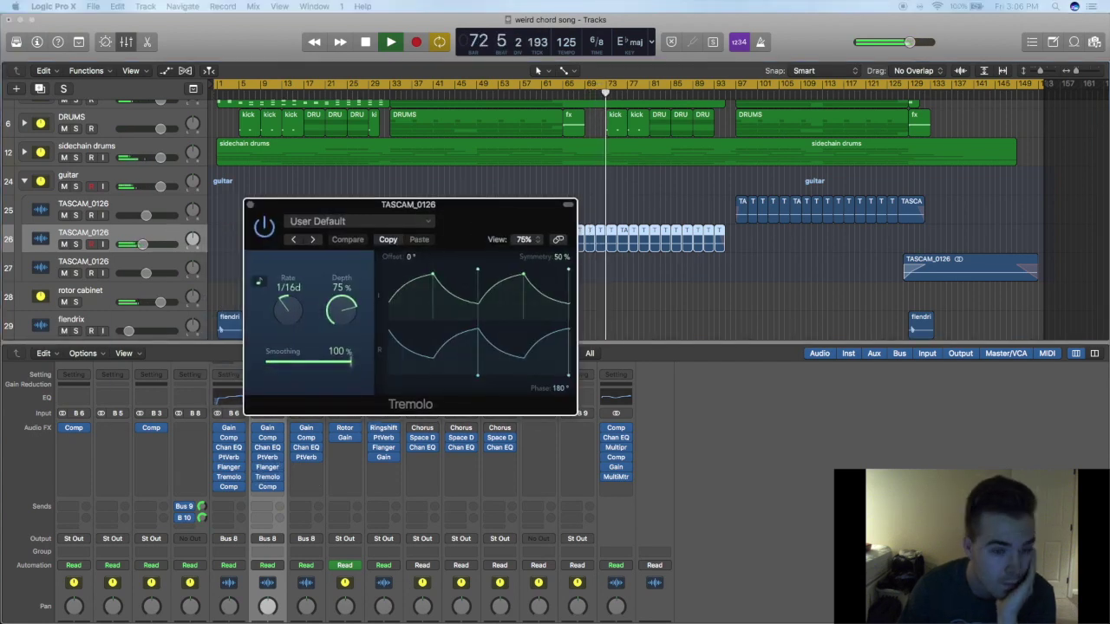
click(265, 230)
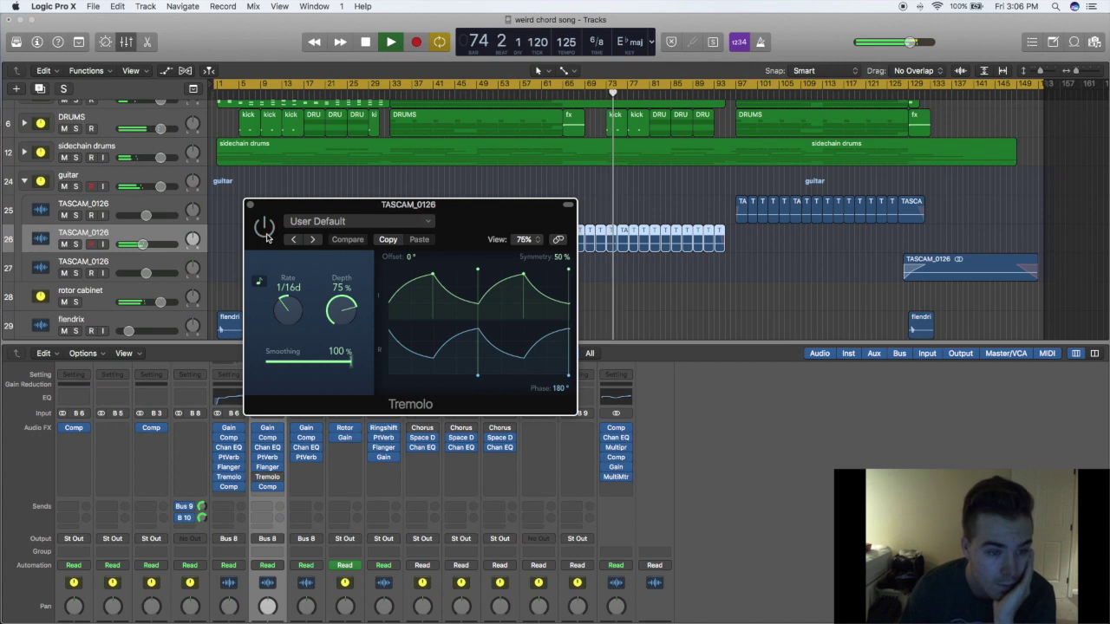
drag(32, 253, 620, 163)
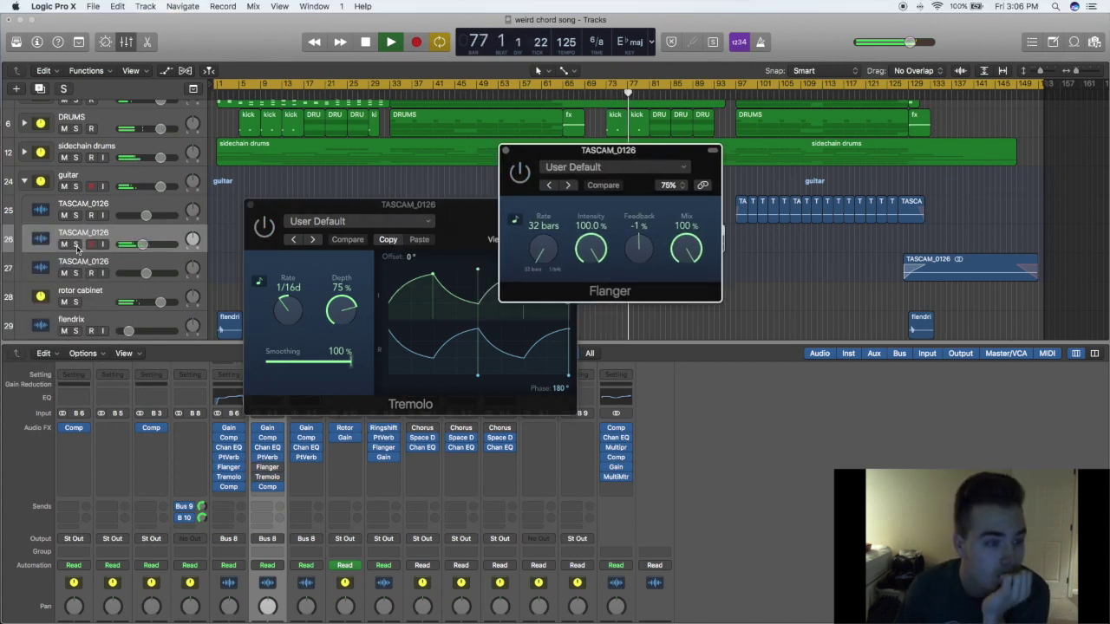
Solo the middle TASCAM_0126 guitar track, re-enable its Flanger and Tremolo, and close both plug-ins
click(75, 244)
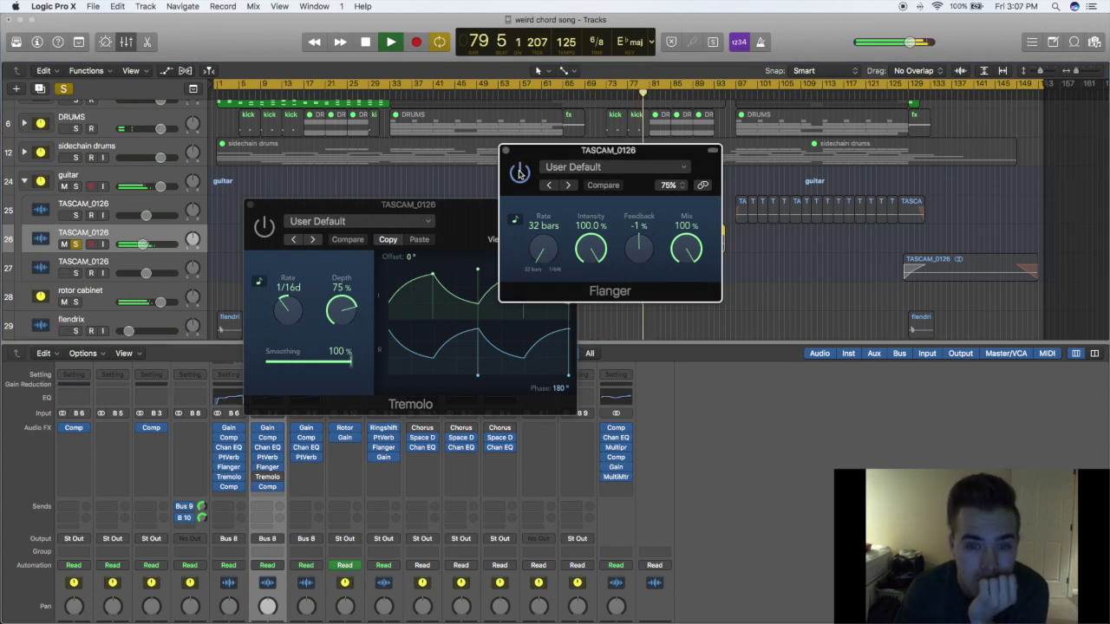
click(260, 227)
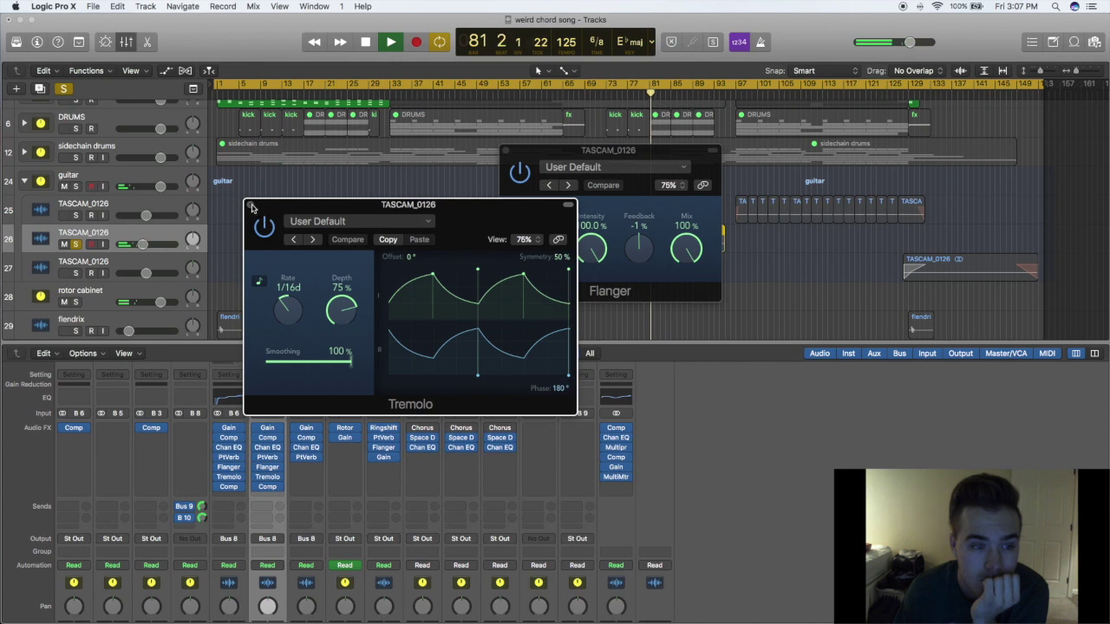
click(249, 206)
click(506, 150)
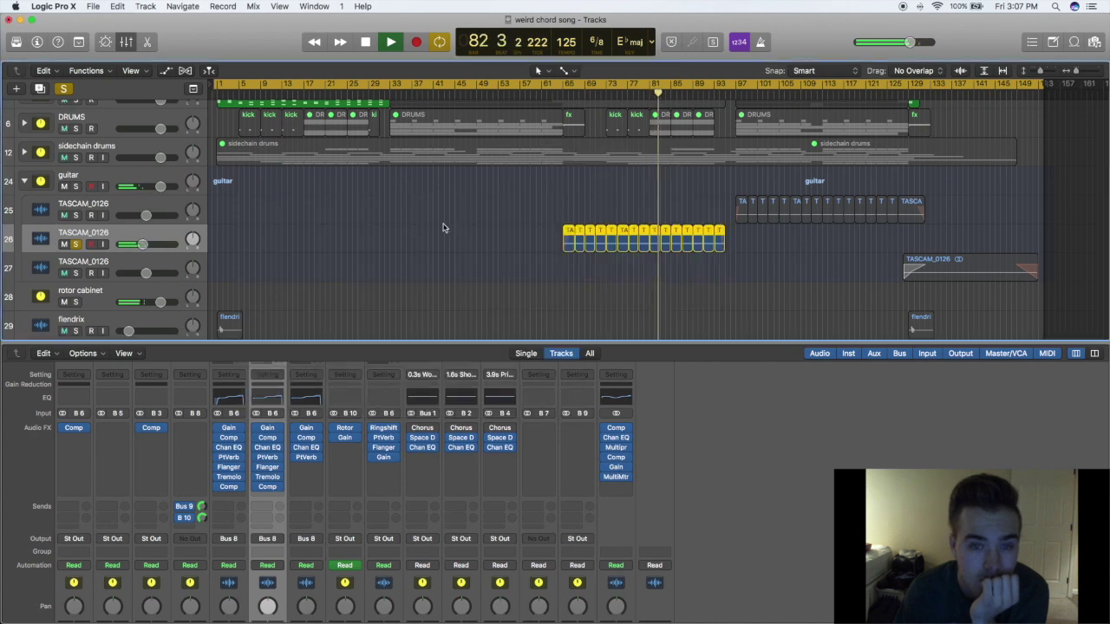
Solo the rotor cabinet channel in place of the middle TASCAM_0126 guitar track
scroll(354, 538, down, 5)
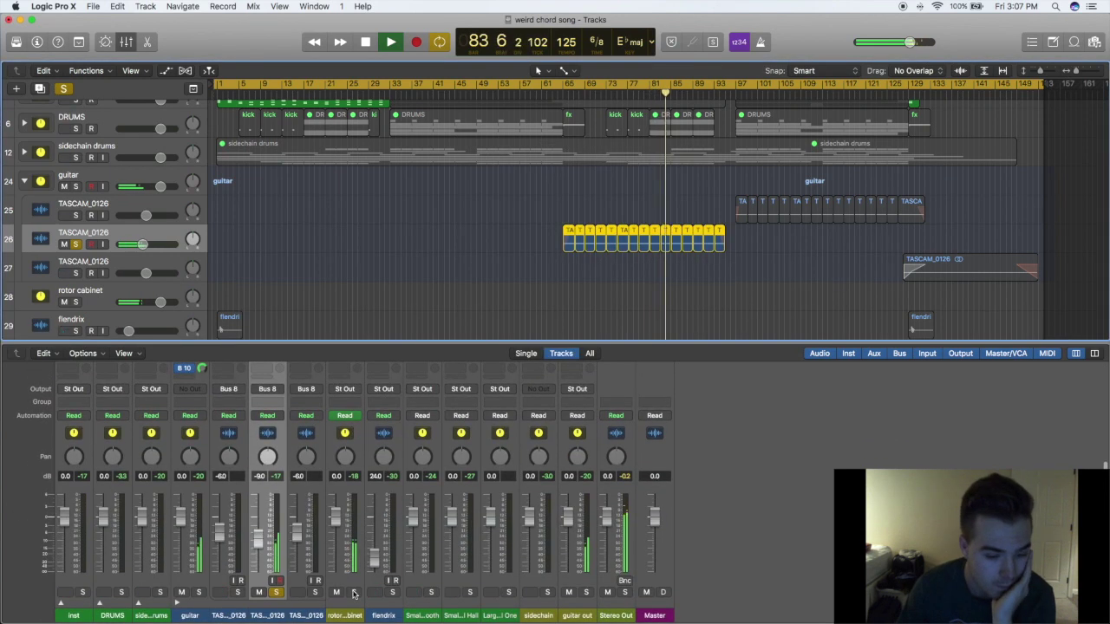
click(353, 592)
click(277, 592)
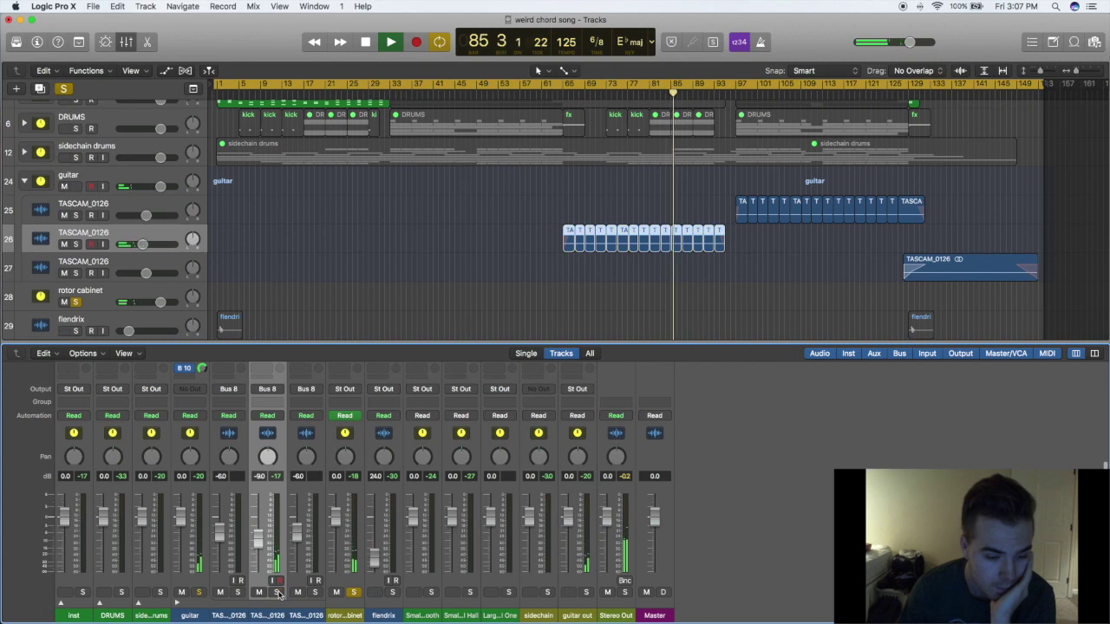
Examine the Rotor Cabinet plug-in on the rotor cabinet channel, close it, and clear all solos
scroll(329, 486, up, 5)
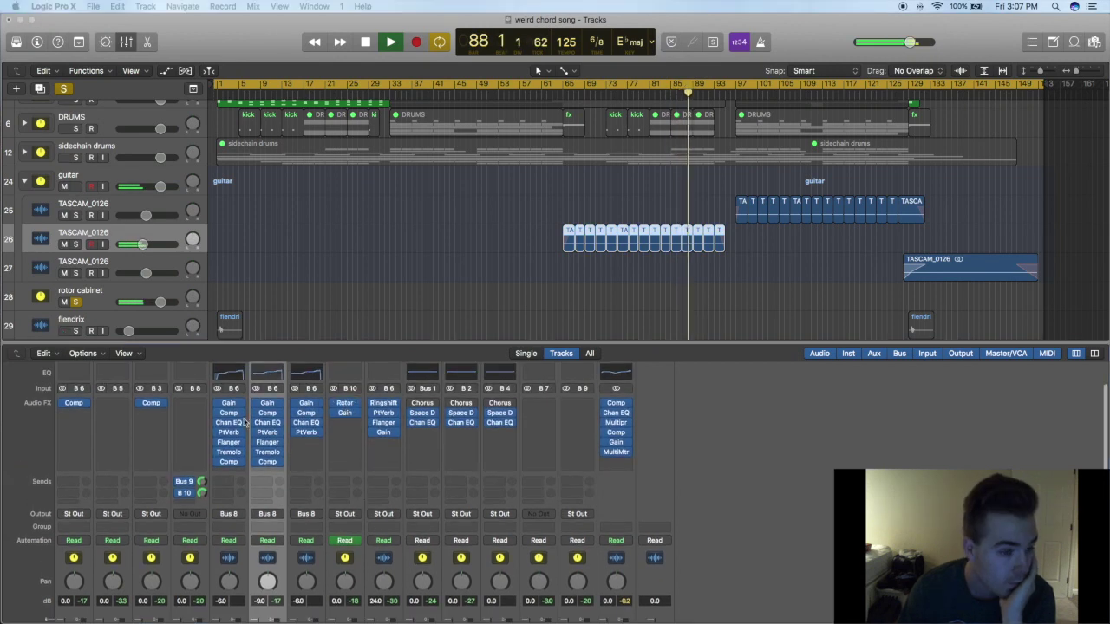
click(344, 404)
drag(414, 216, 662, 157)
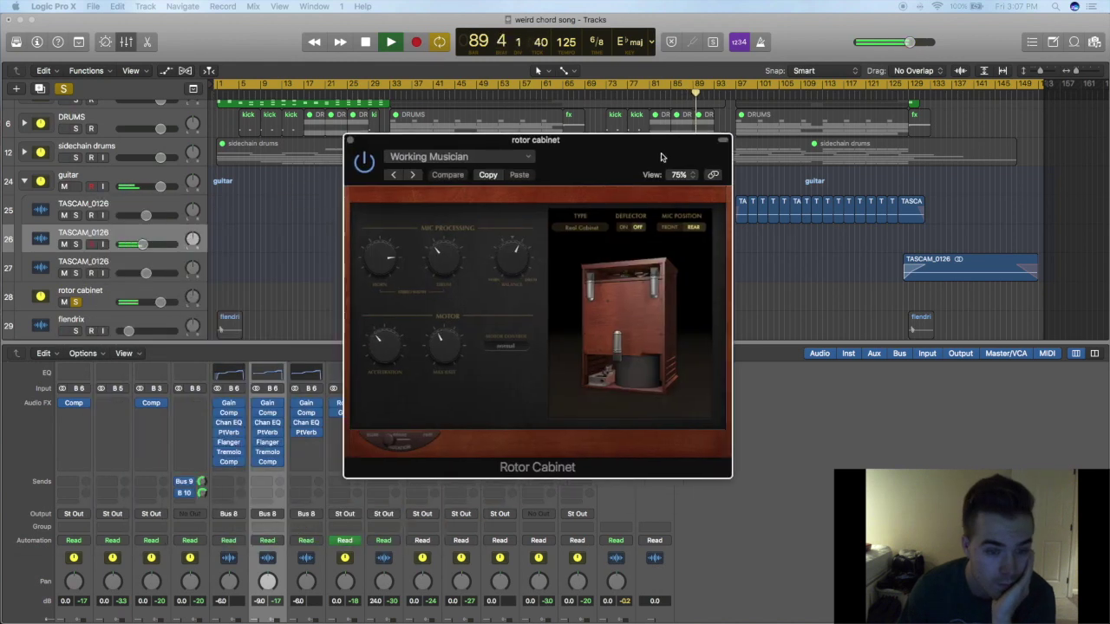
click(349, 140)
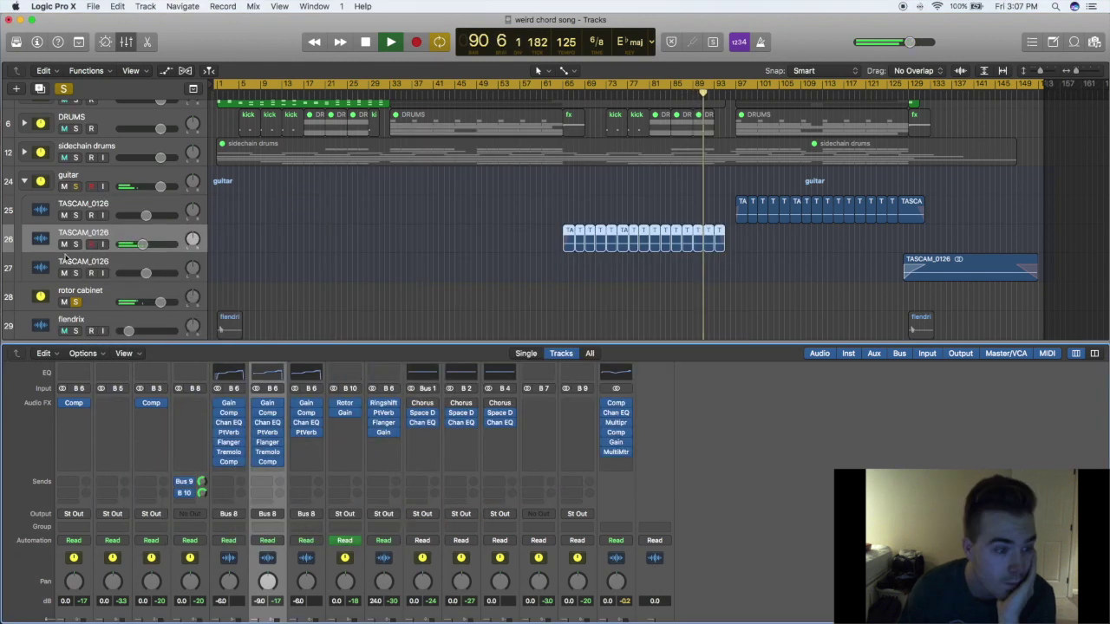
click(43, 70)
click(83, 84)
click(65, 89)
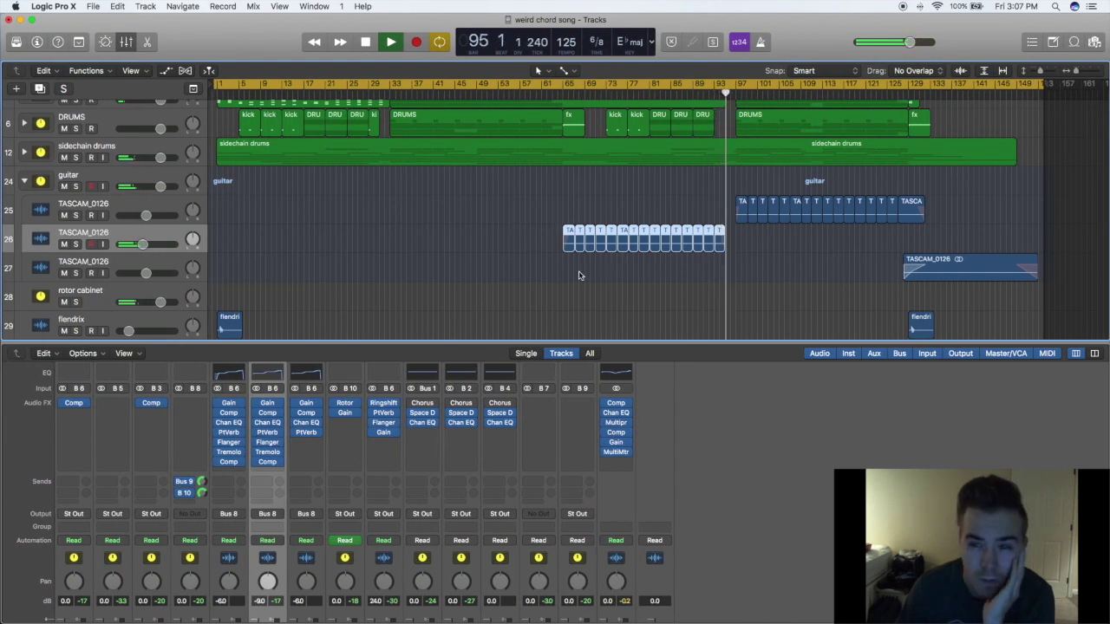
Select the first TASCAM_0126 guitar track to view its effects chain, and collapse the guitar stack
scroll(575, 272, down, 1)
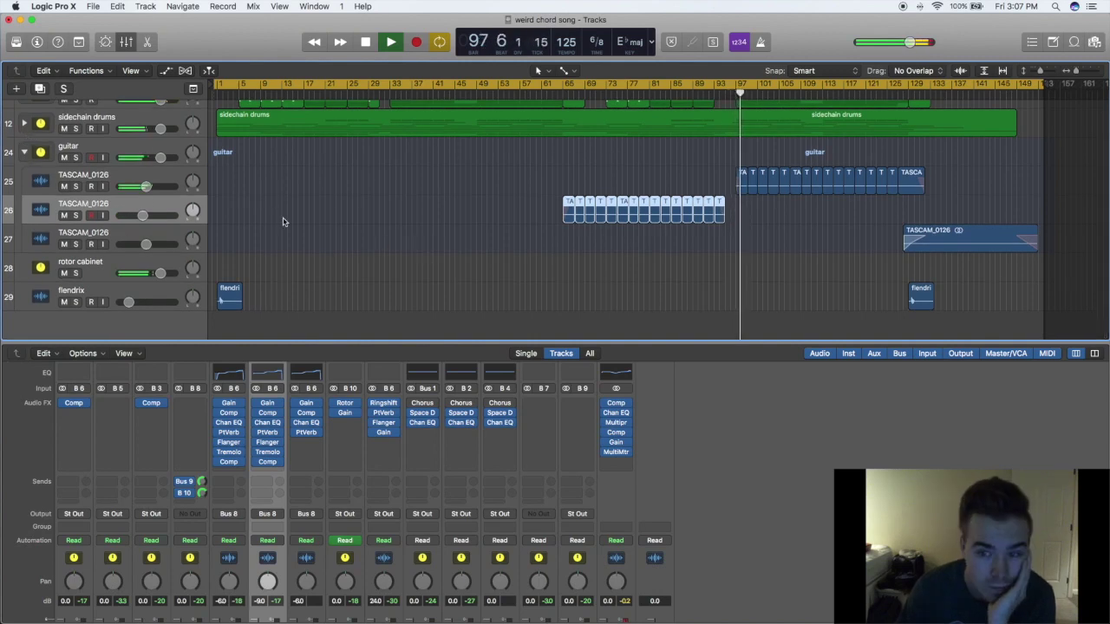
click(228, 472)
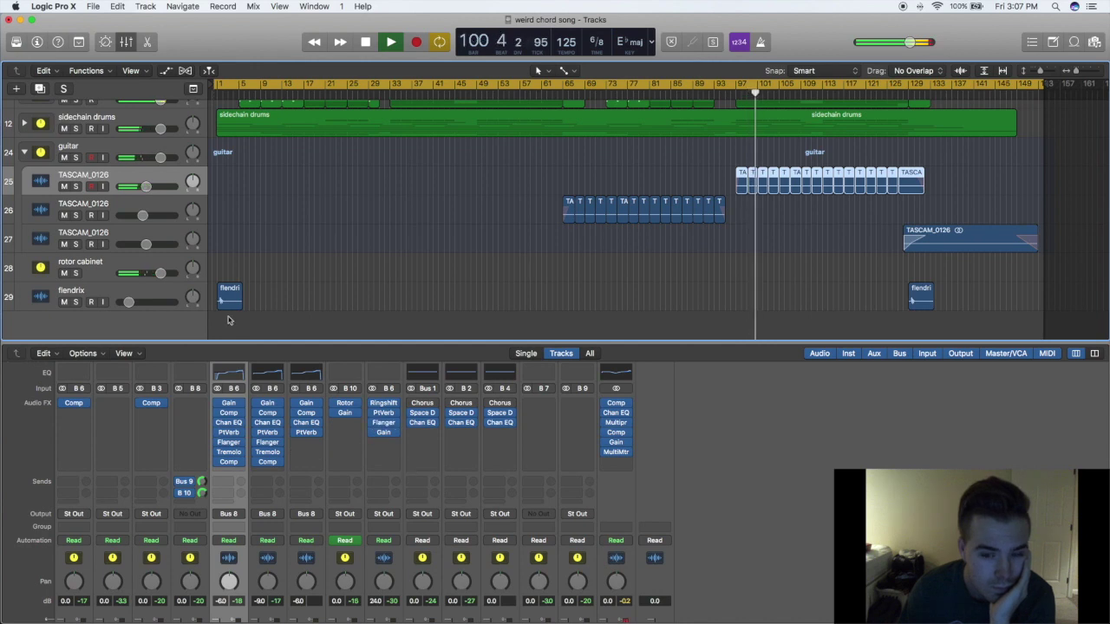
click(26, 153)
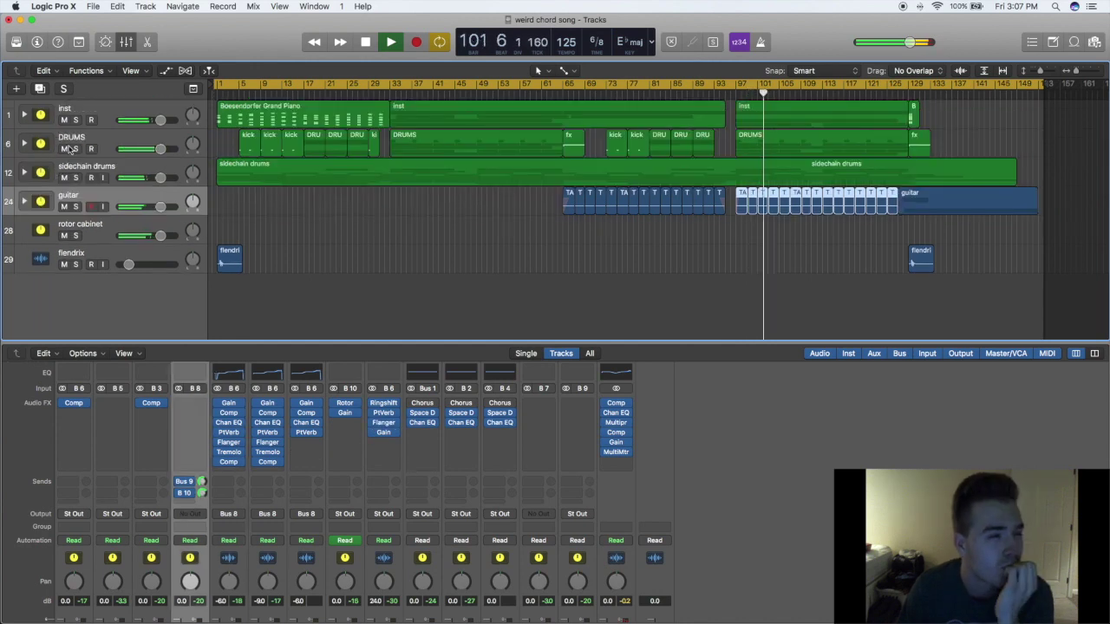
scroll(188, 423, up, 2)
scroll(187, 422, up, 1)
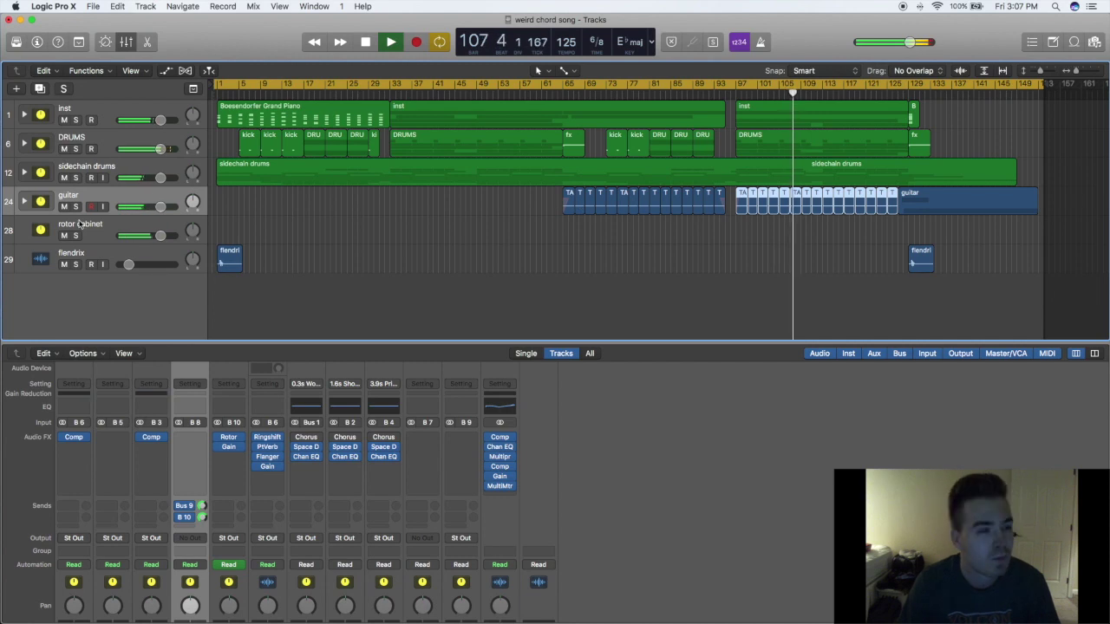
Expand the guitar stack and solo it briefly to hear the guitars alone
click(24, 201)
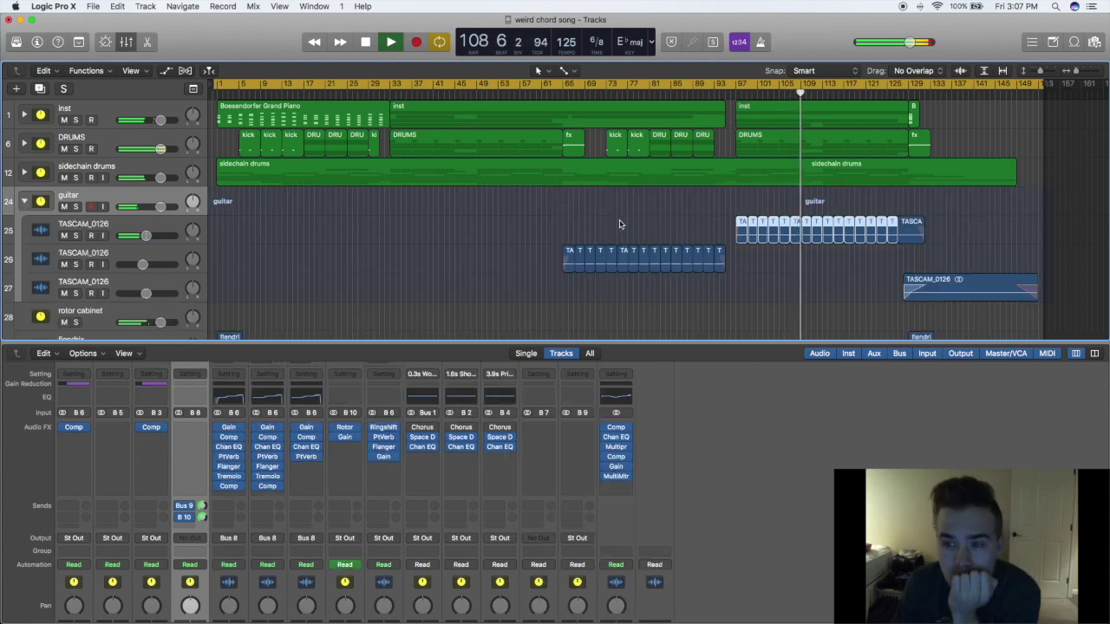
key(s)
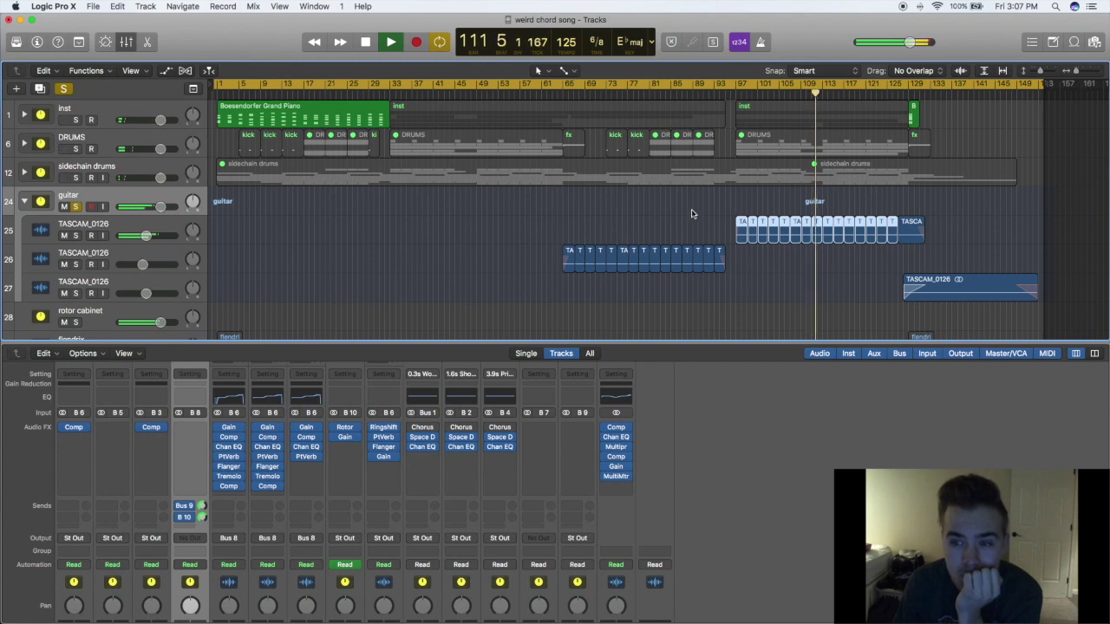
scroll(694, 213, down, 1)
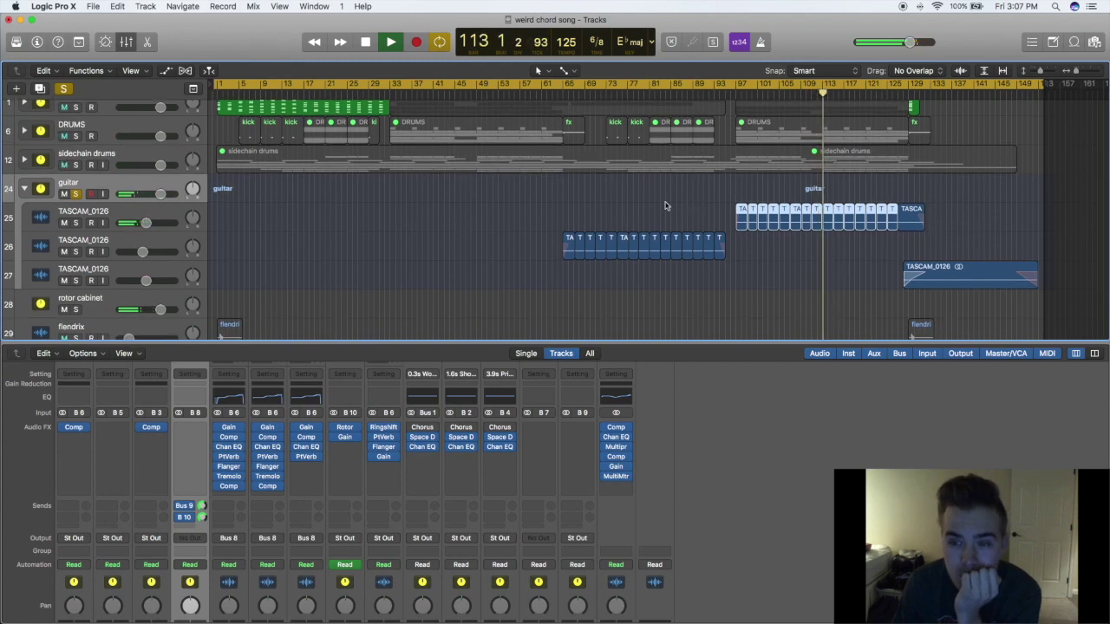
click(75, 194)
scroll(84, 173, up, 1)
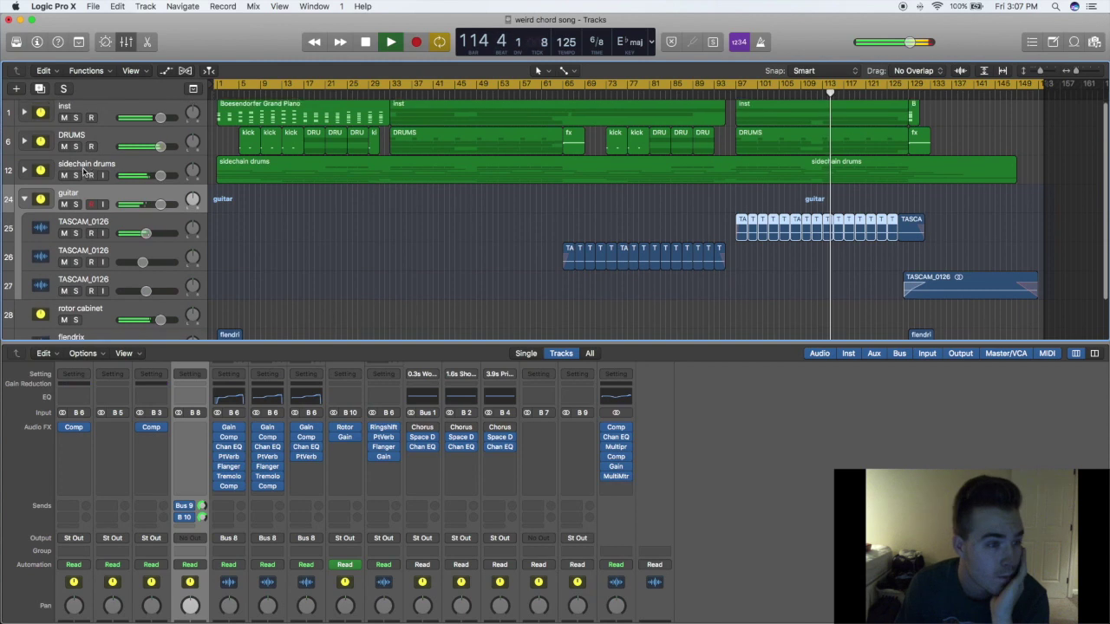
Solo the DRUMS and sidechain drums stacks together, and expand sidechain drums to look through its tracks
click(75, 148)
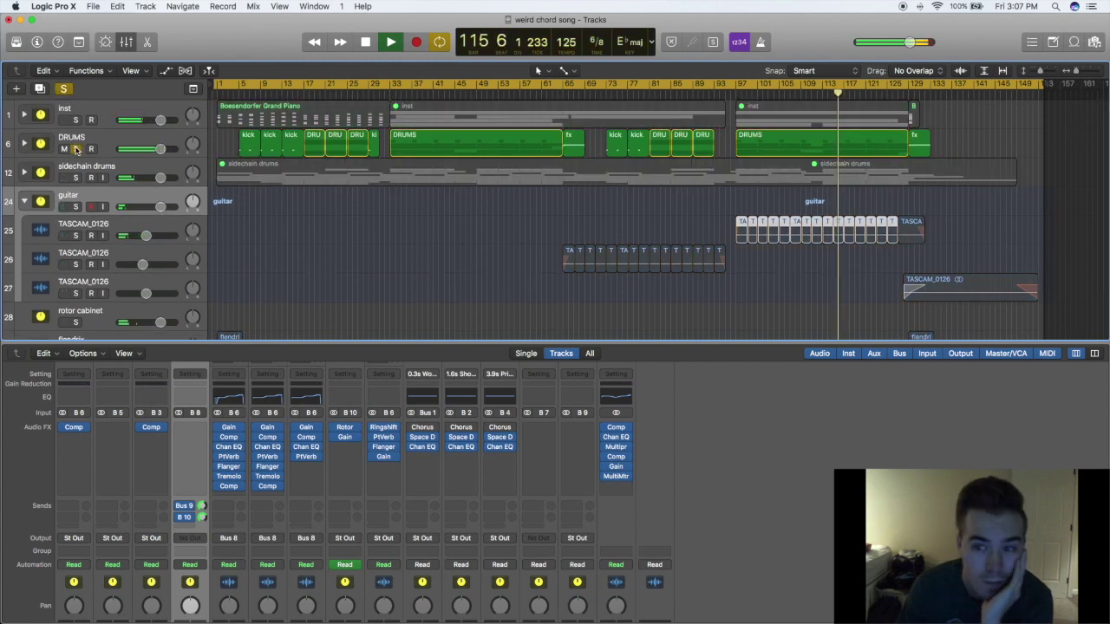
click(76, 177)
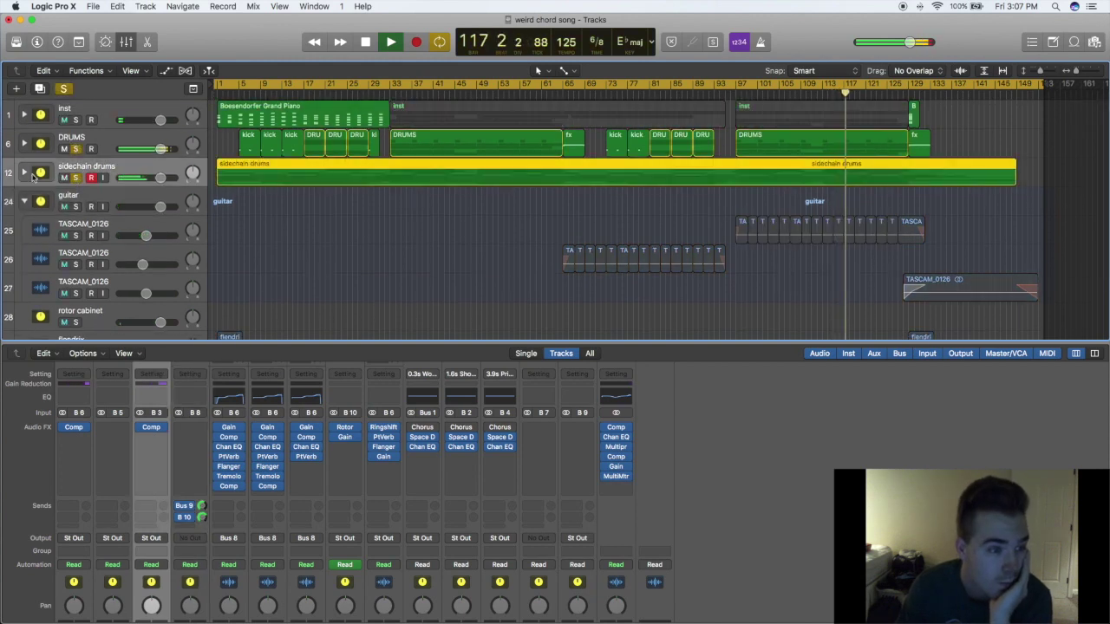
click(24, 173)
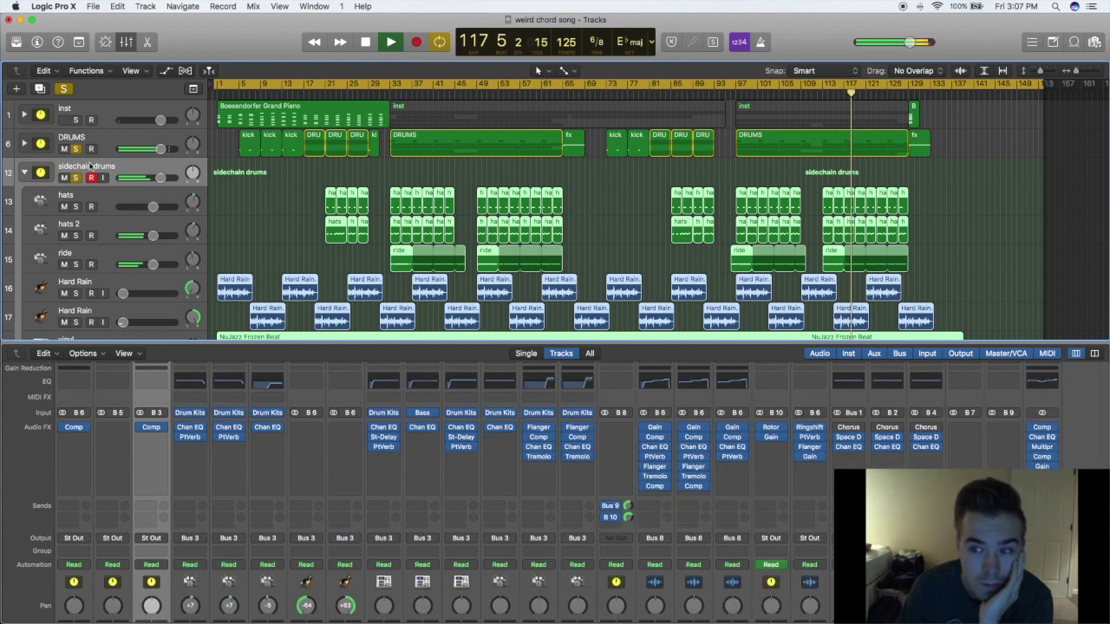
scroll(90, 164, down, 3)
scroll(90, 165, up, 3)
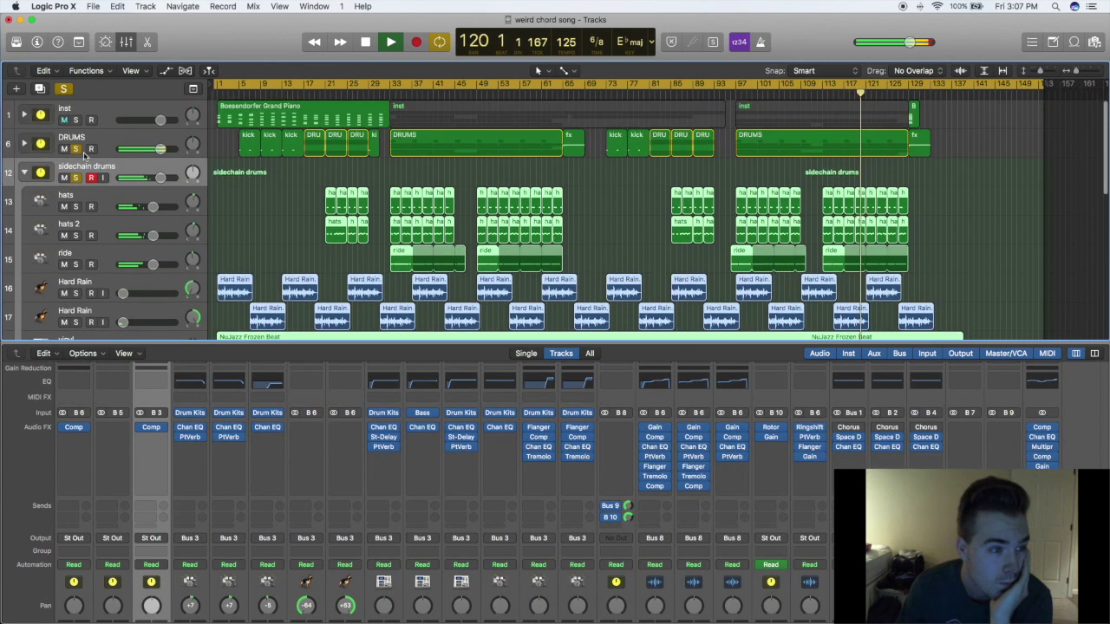
Clear all solos, and examine the sidechain drums Compressor and its side-chain settings before closing it and collapsing the stack
click(63, 89)
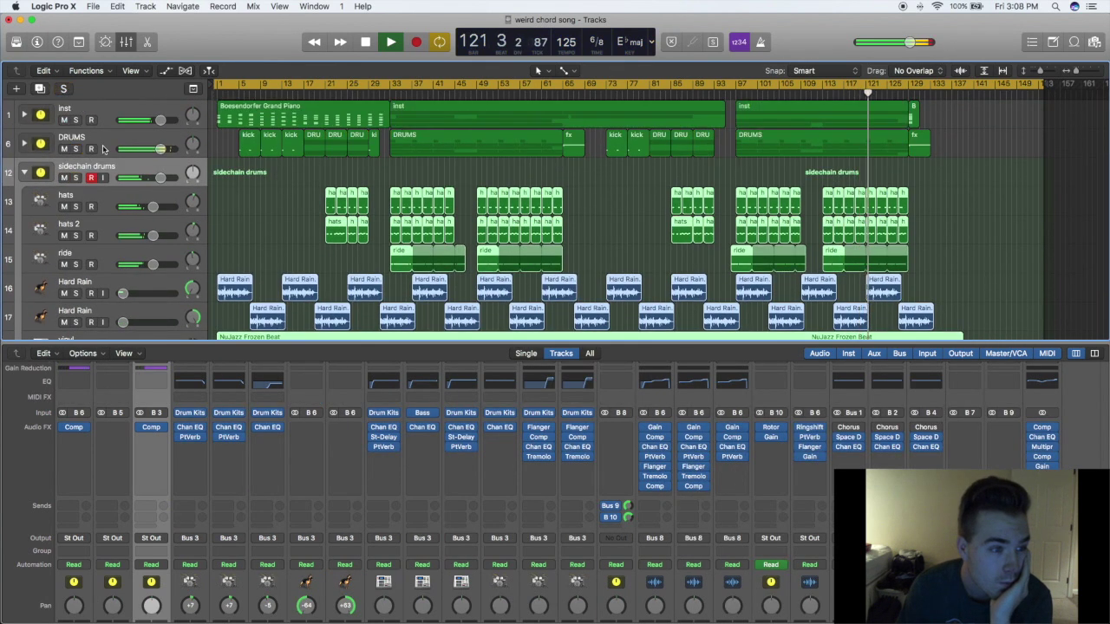
click(152, 429)
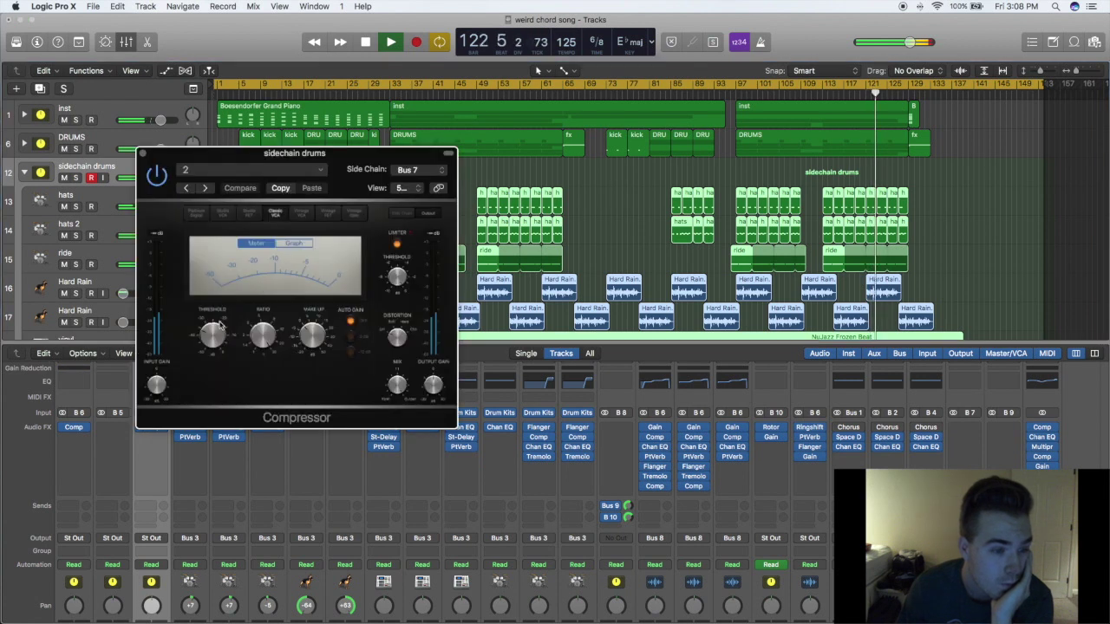
drag(353, 169, 590, 145)
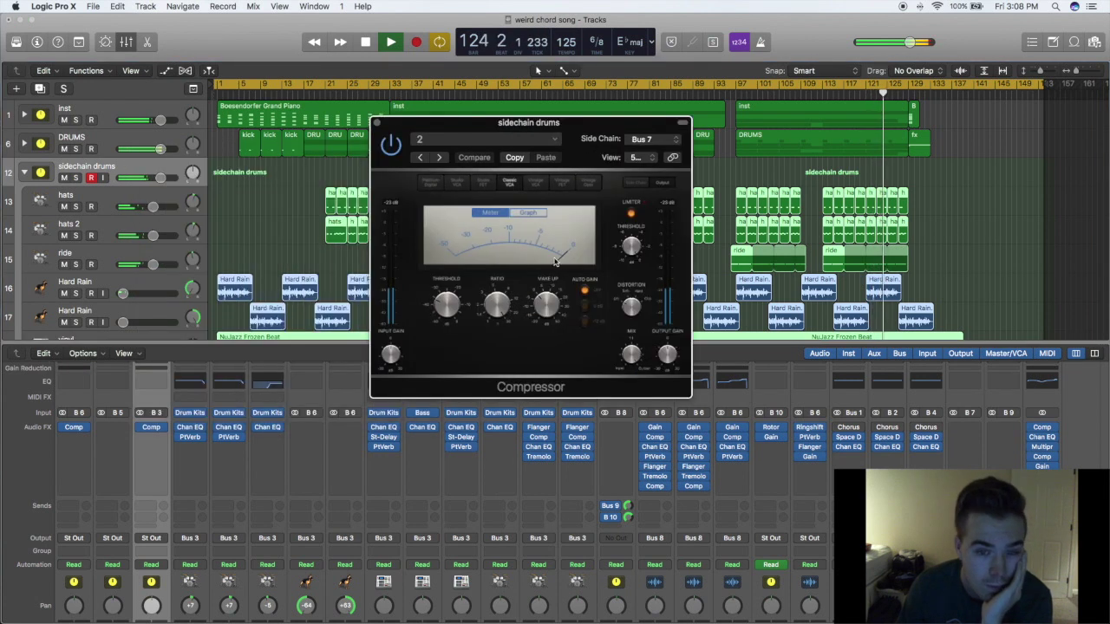
click(637, 183)
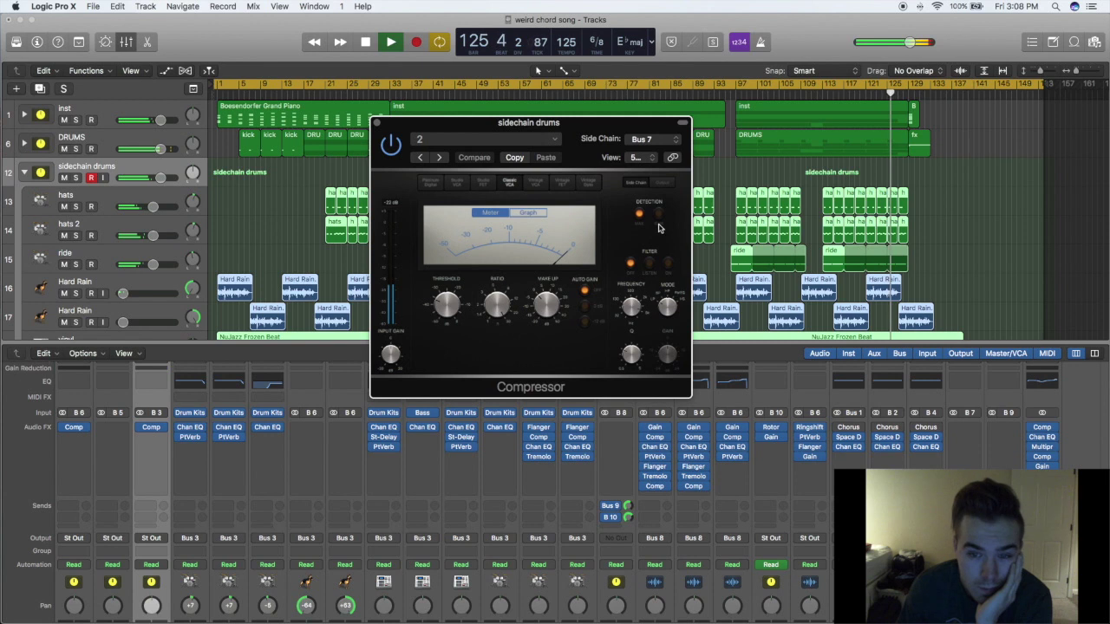
click(376, 122)
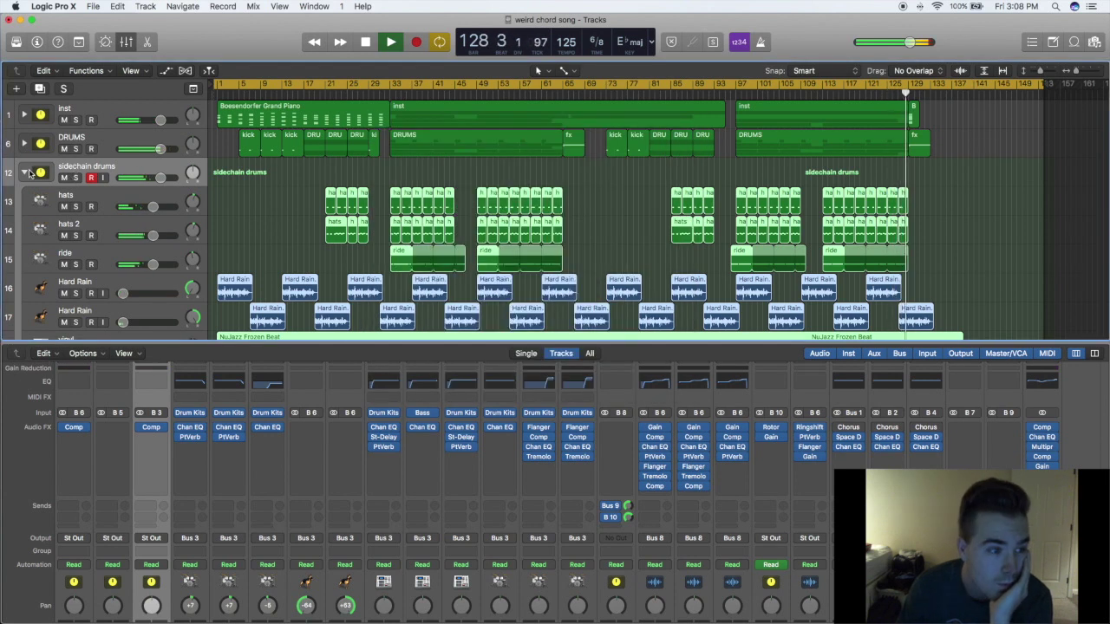
click(24, 172)
Solo the third TASCAM_0126 guitar track to hear it alone and view its effects chain
scroll(101, 203, down, 3)
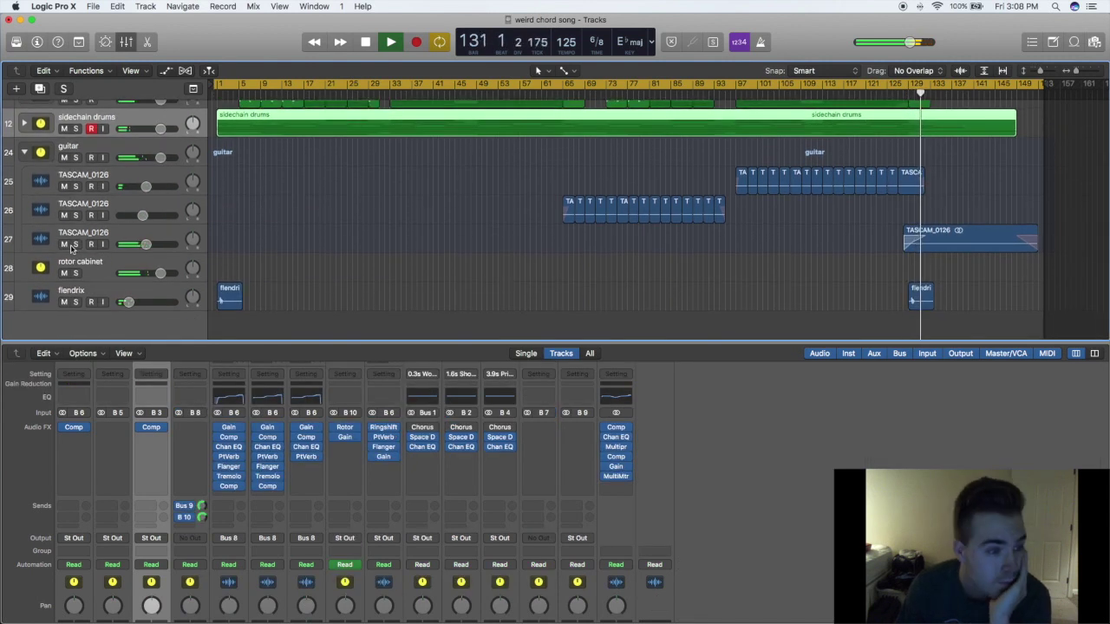
click(75, 244)
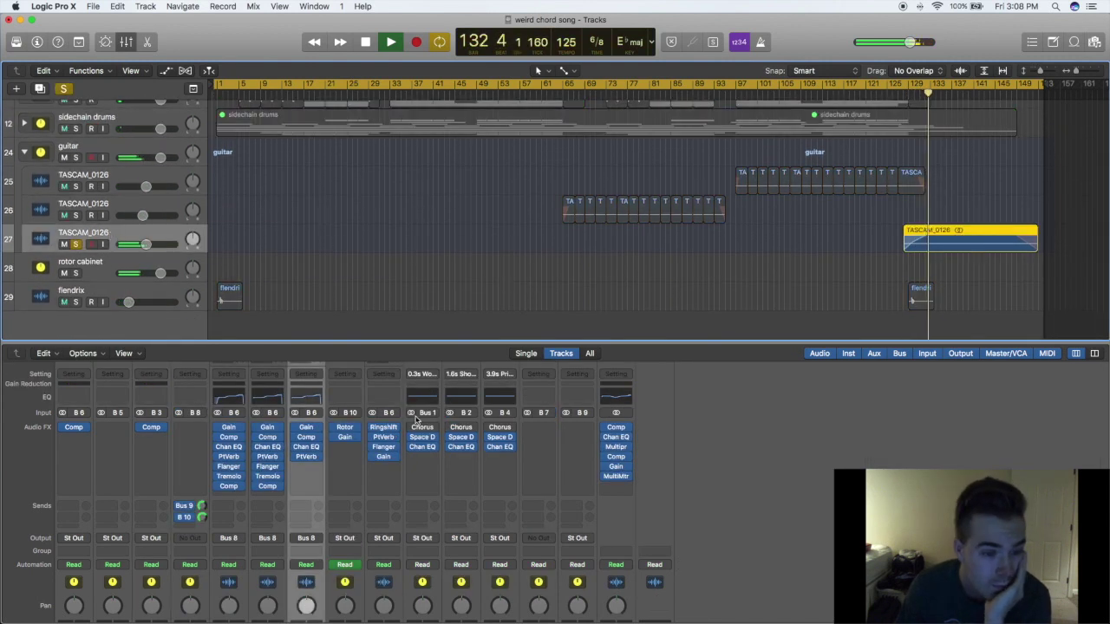
scroll(592, 235, up, 1)
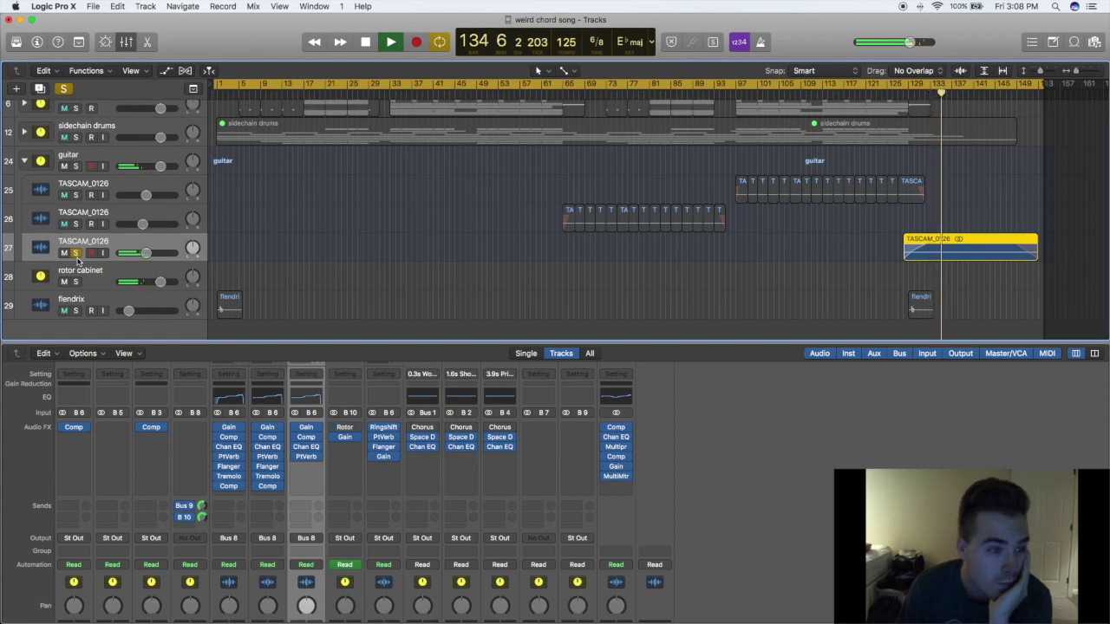
scroll(71, 146, up, 1)
Switch the solo from the third TASCAM_0126 track to the sidechain drums stack and replay from around bar 129
click(76, 147)
click(75, 262)
click(912, 90)
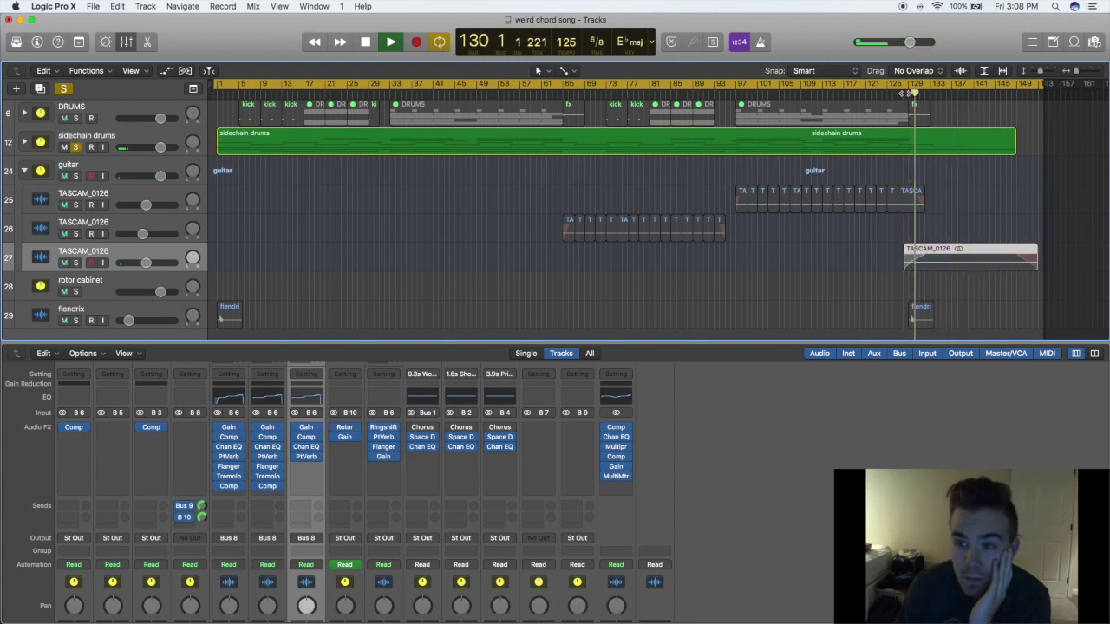
click(905, 90)
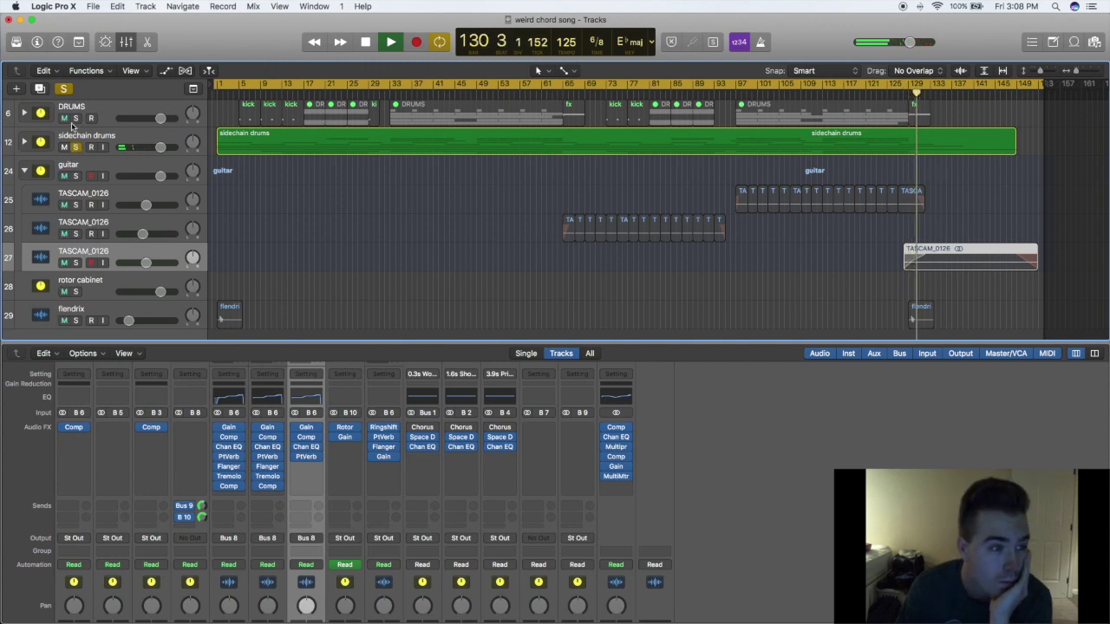
Add the DRUMS stack to the solo, unsolo sidechain drums to hear DRUMS alone, and clear all solos
click(75, 118)
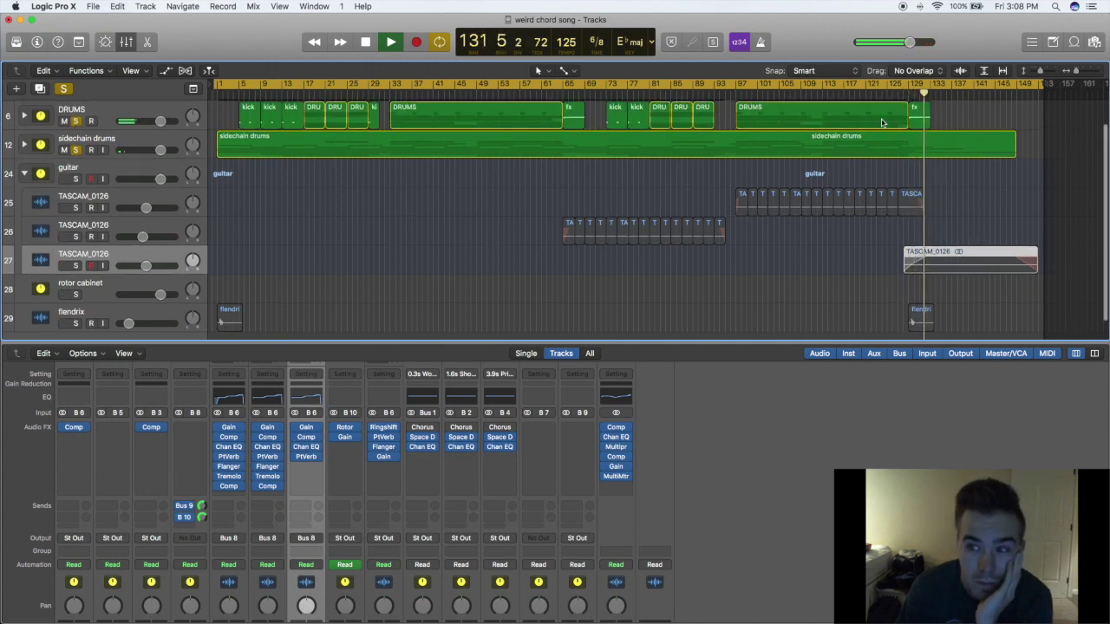
click(75, 147)
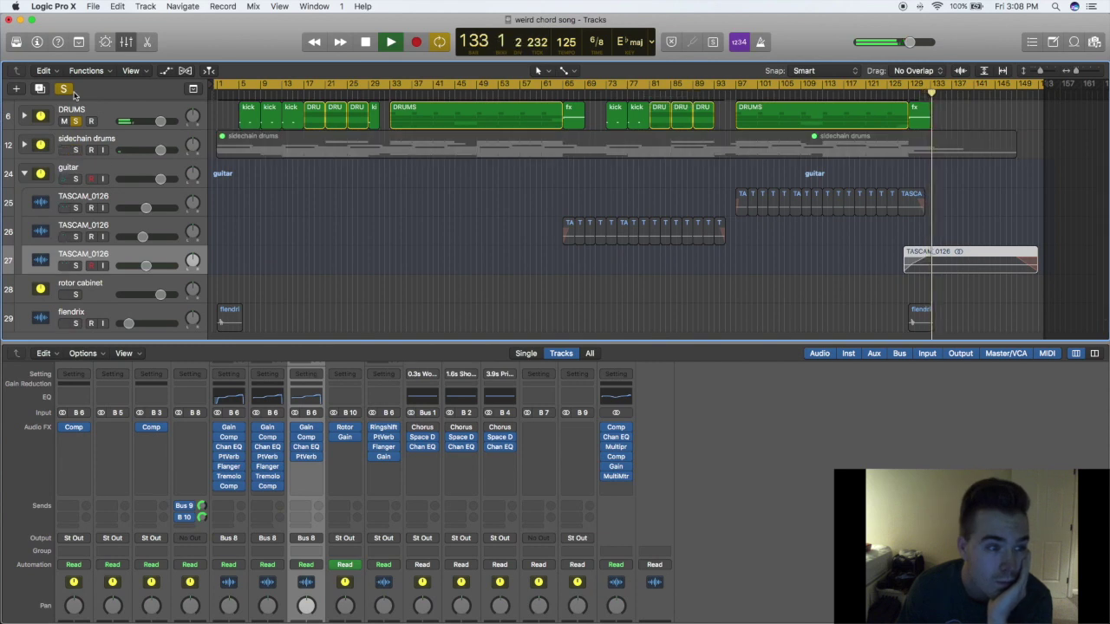
click(64, 89)
Solo the third TASCAM_0126 track briefly during the outro, and unsolo it
scroll(70, 156, down, 1)
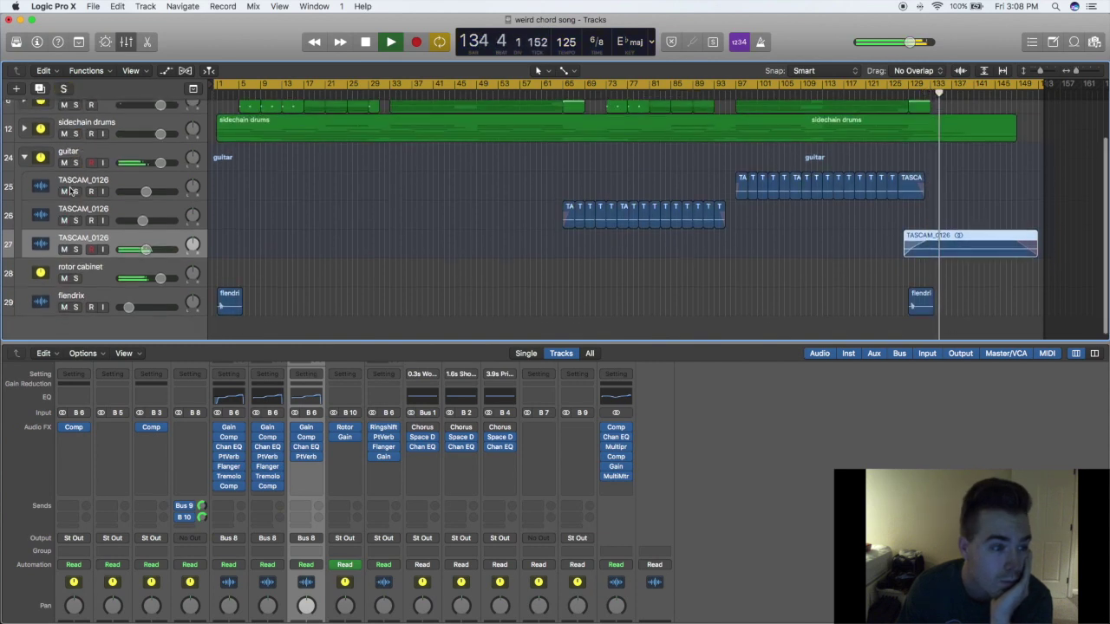
click(76, 245)
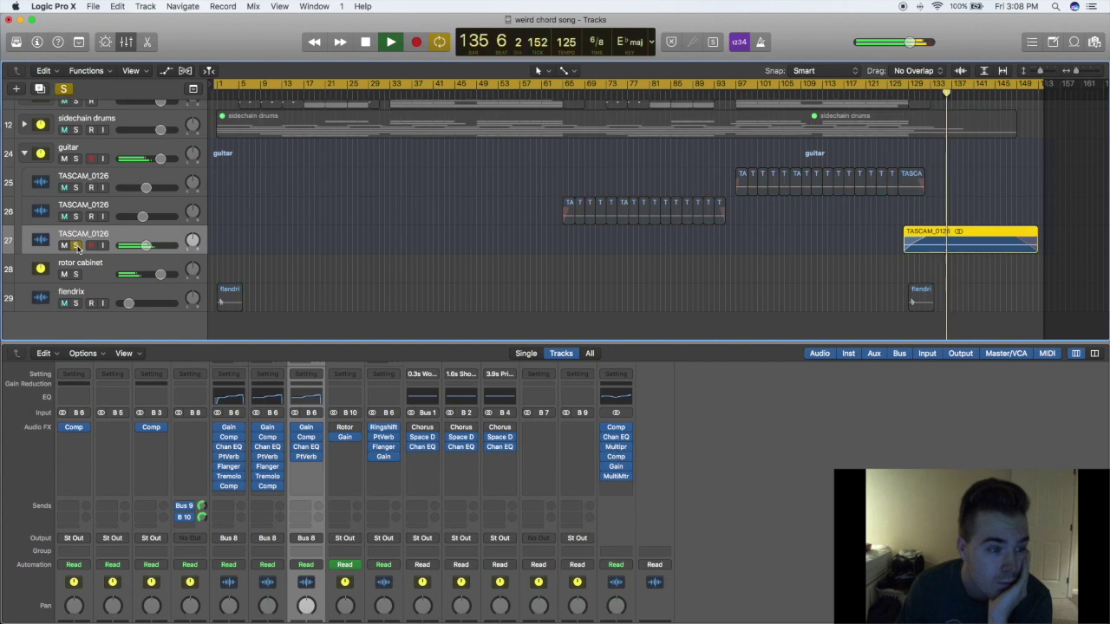
click(76, 246)
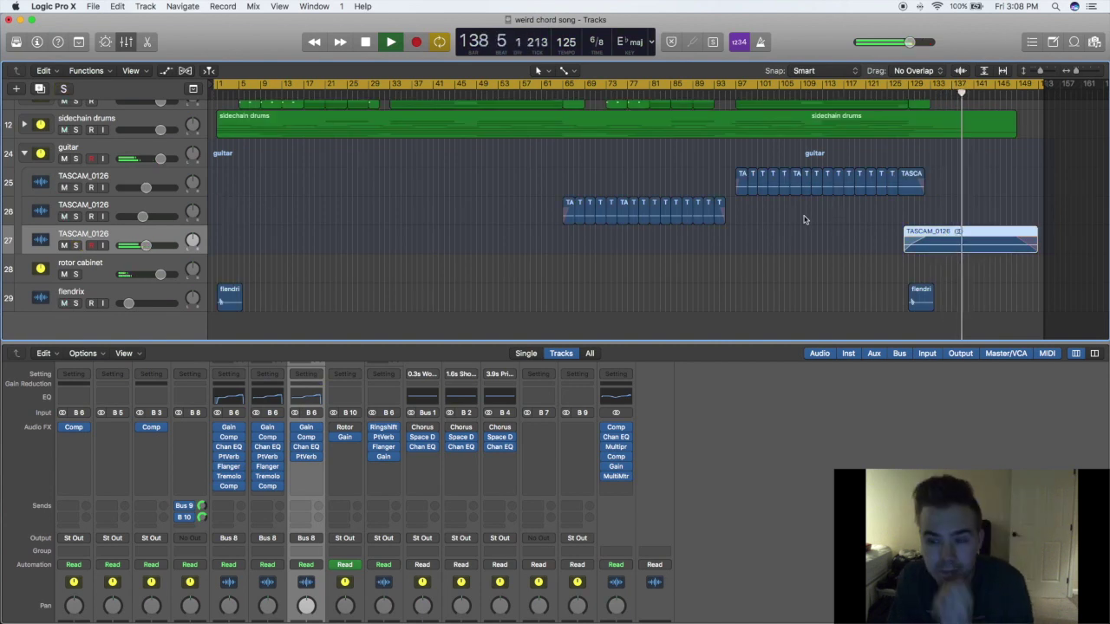
Select and solo the flendrix track, replay its region near bar 129, and clear the solo
key(super+Right)
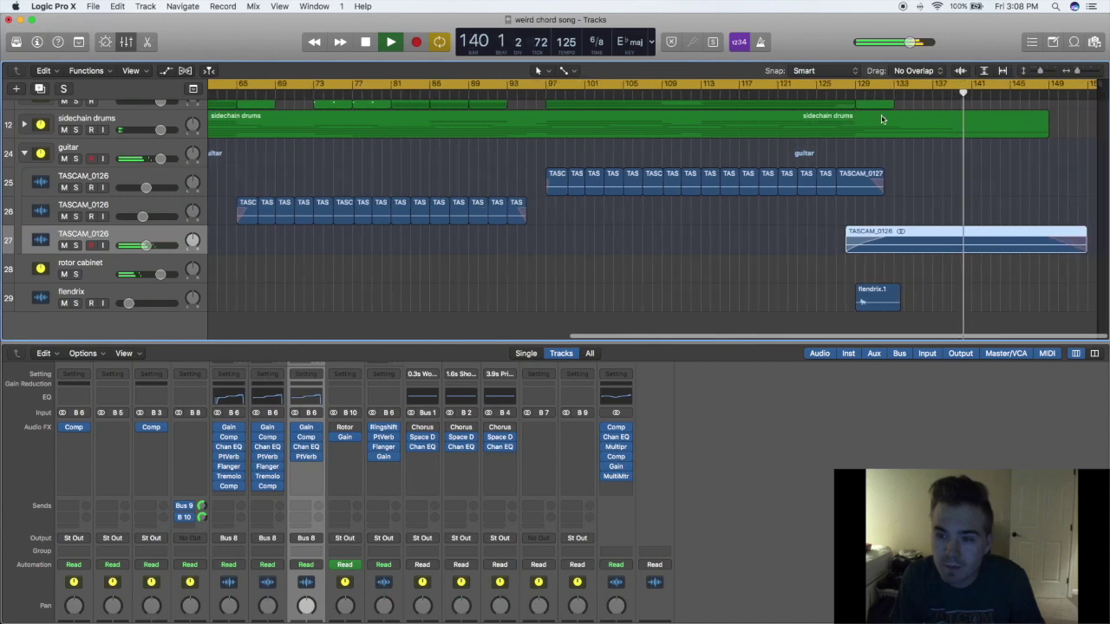
click(826, 228)
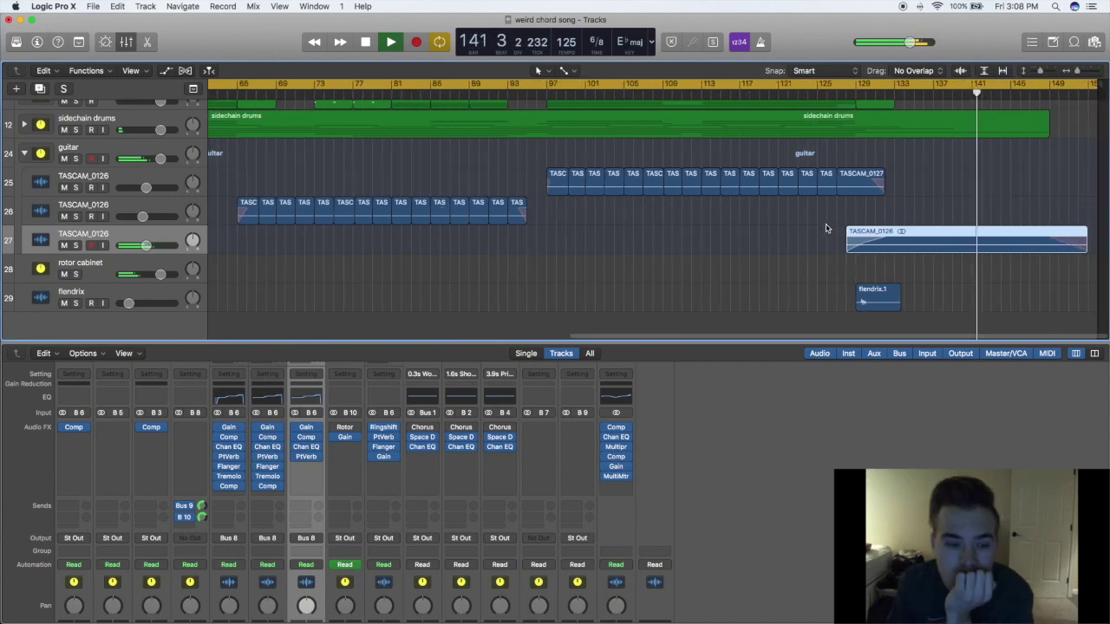
click(144, 298)
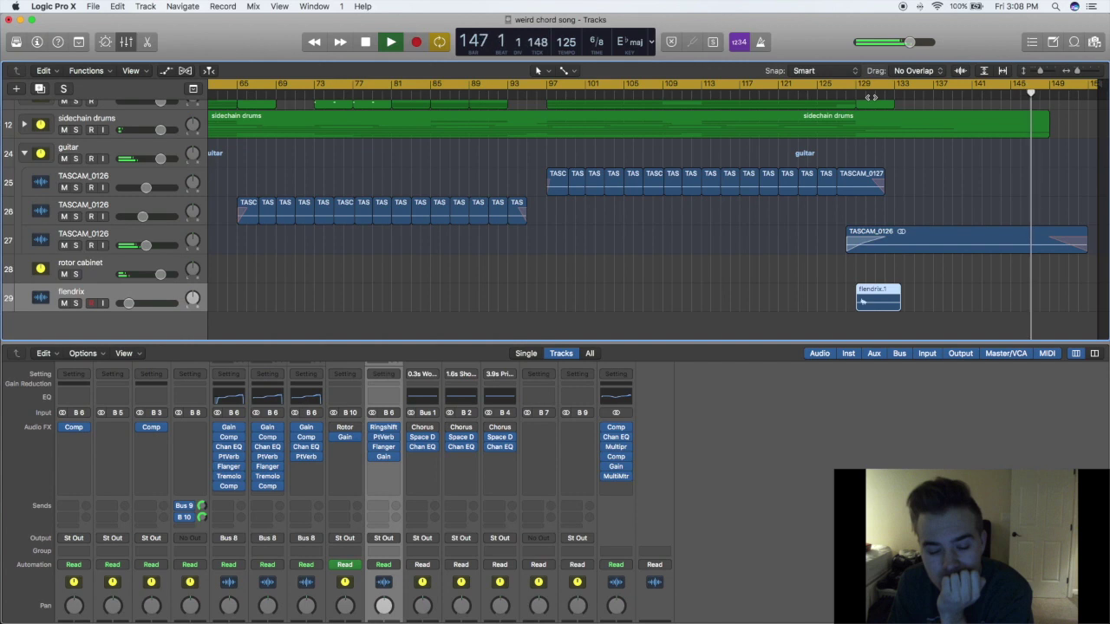
click(76, 303)
click(844, 97)
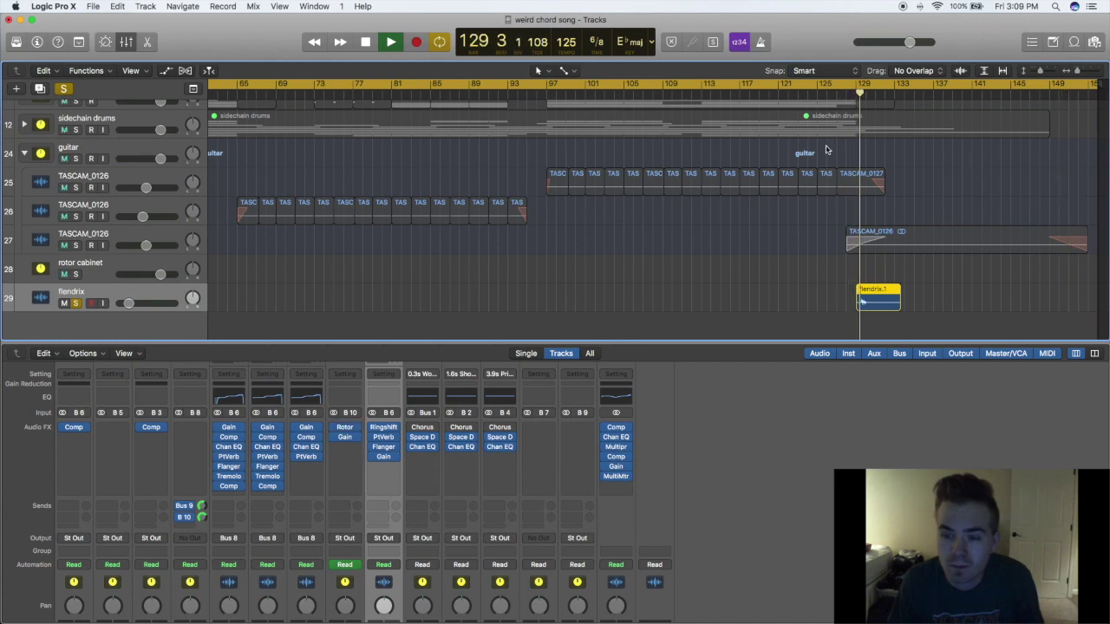
click(61, 89)
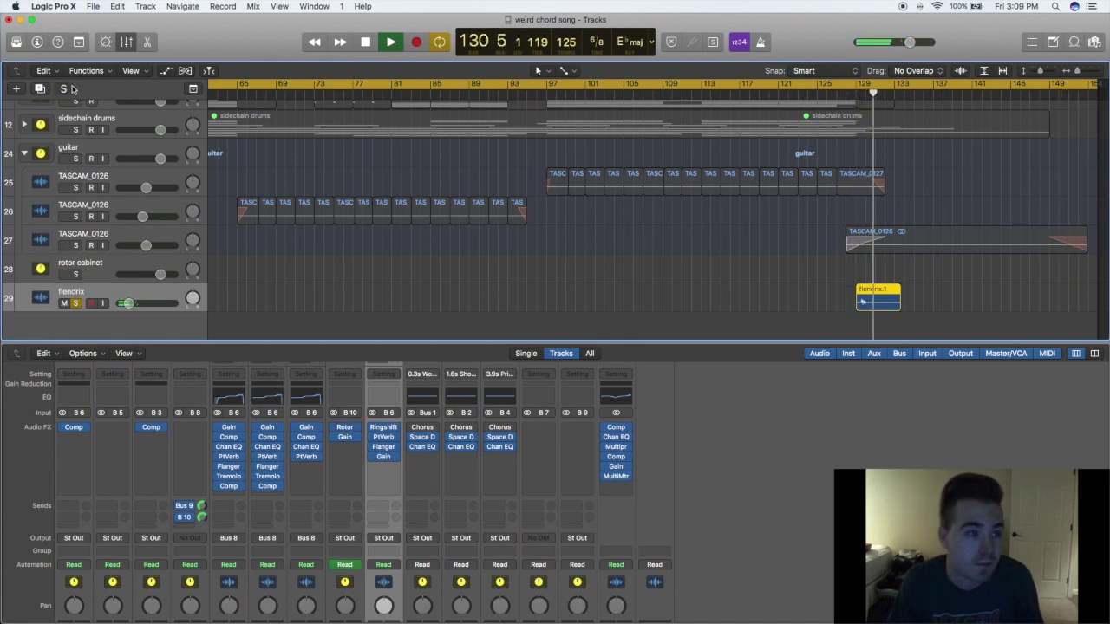
Stop playback with cycle mode switched off, and collapse the guitar stack to show the whole arrangement
key(space)
click(500, 83)
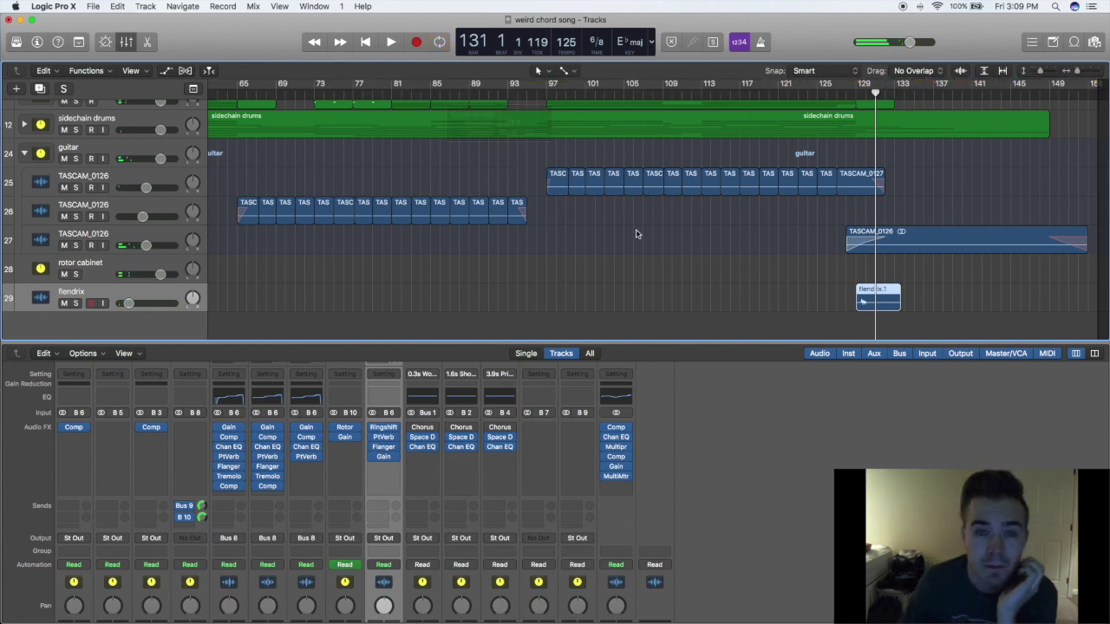
key(z)
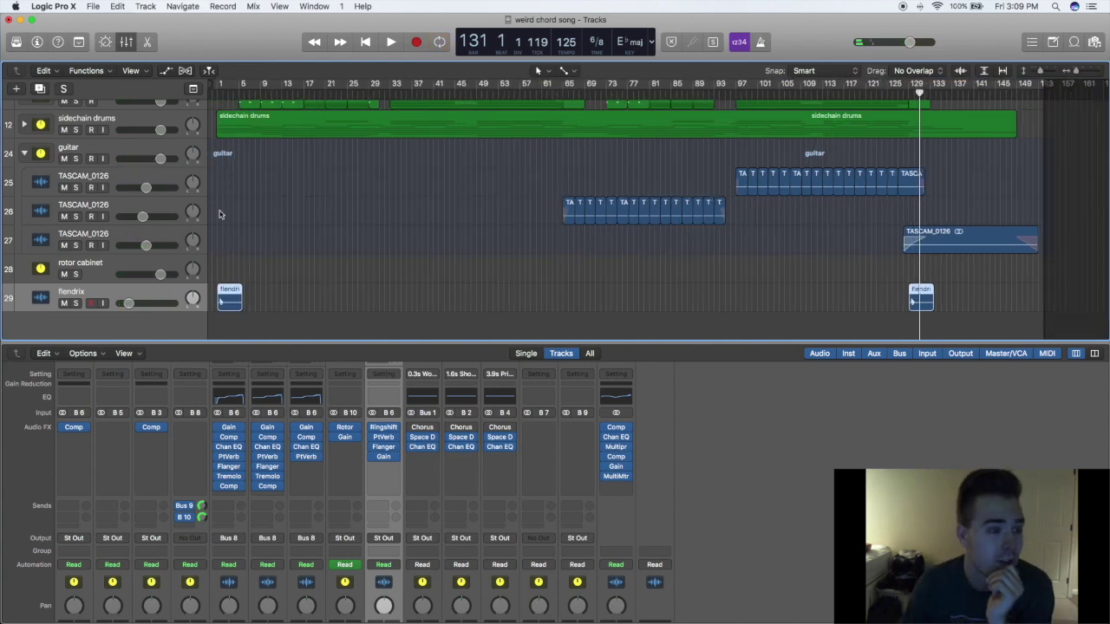
click(25, 153)
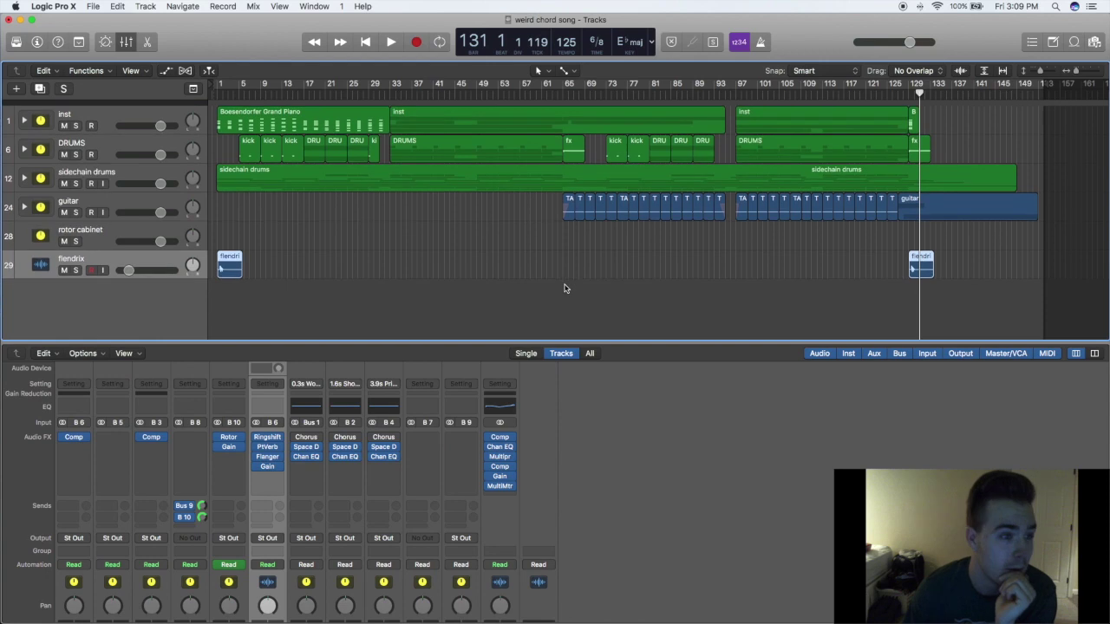
Expand the inst and guitar stacks to show their individual tracks
click(26, 114)
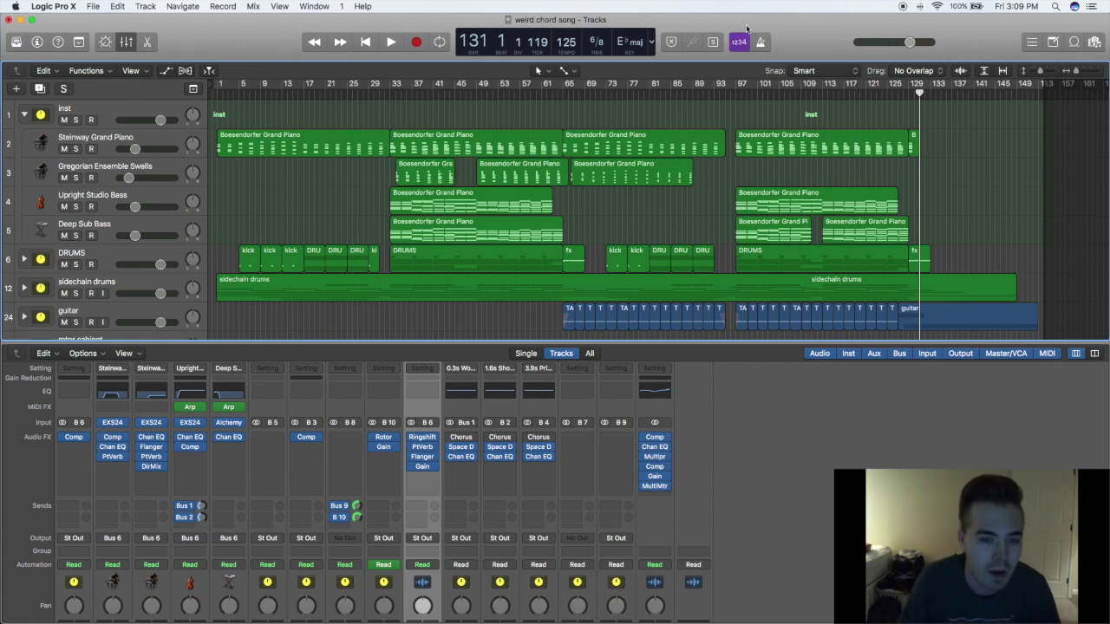
scroll(607, 248, down, 3)
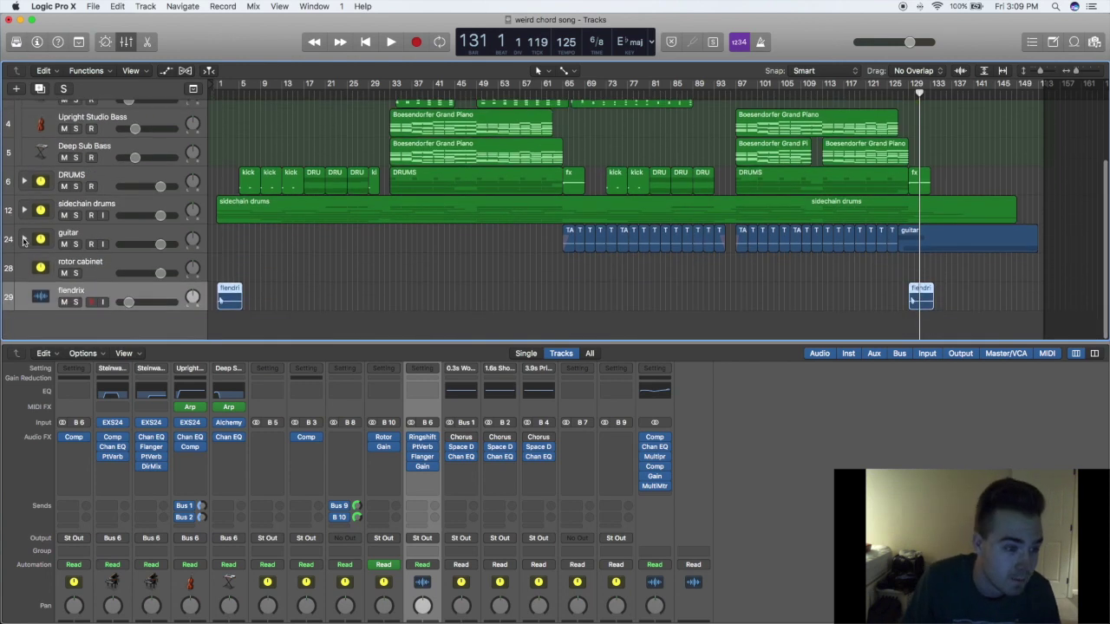
click(24, 239)
scroll(572, 230, down, 3)
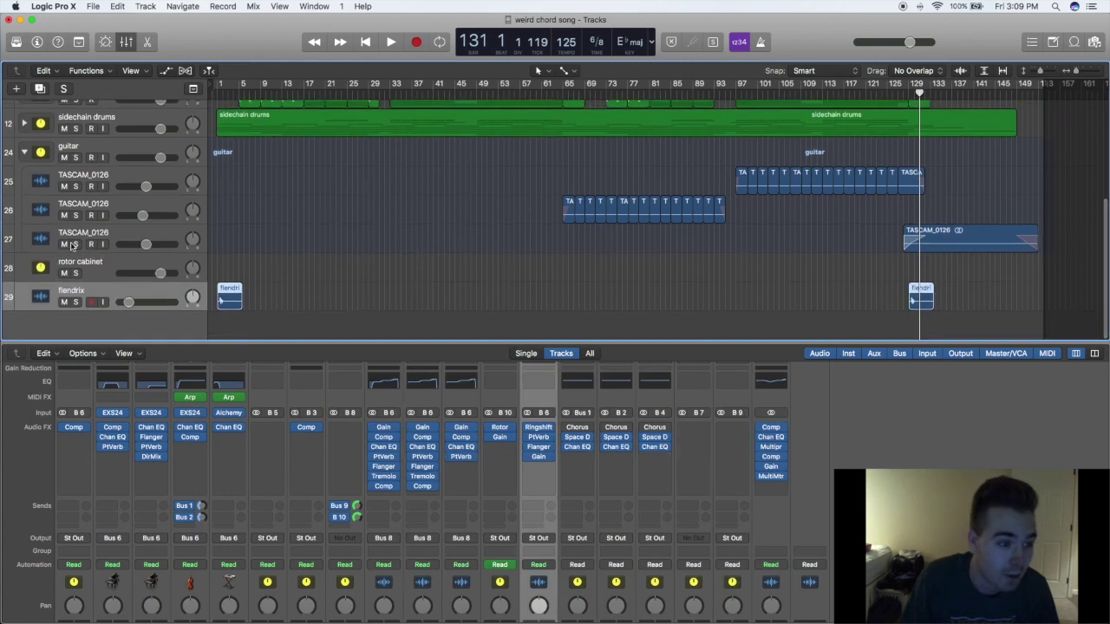
Solo the third TASCAM_0126 track, play it from bar 131, and stop playback and unsolo it
click(75, 244)
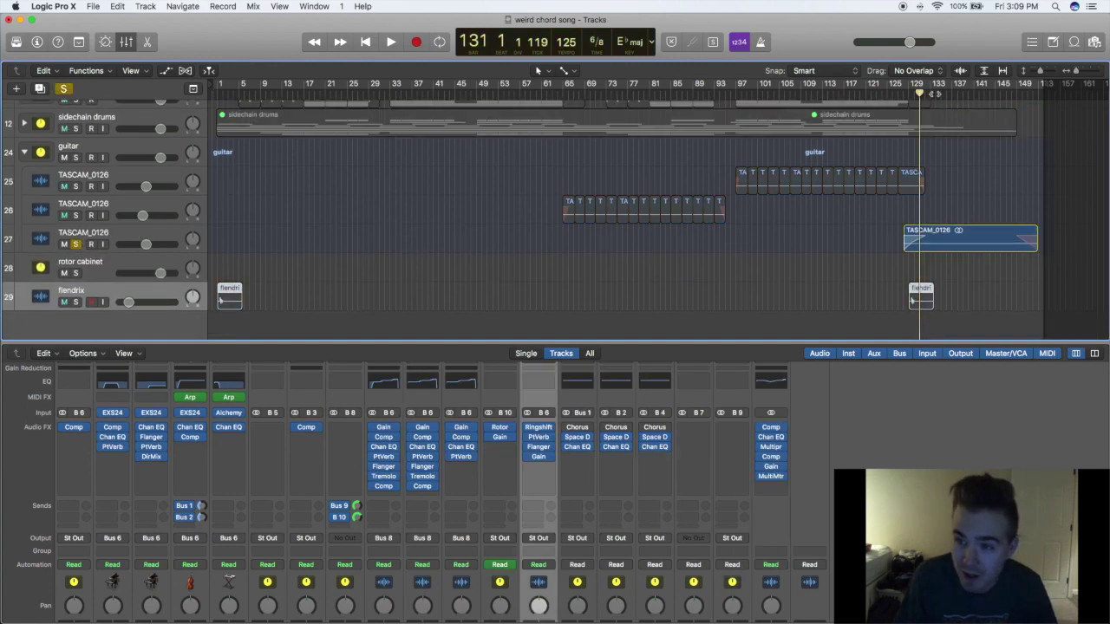
key(space)
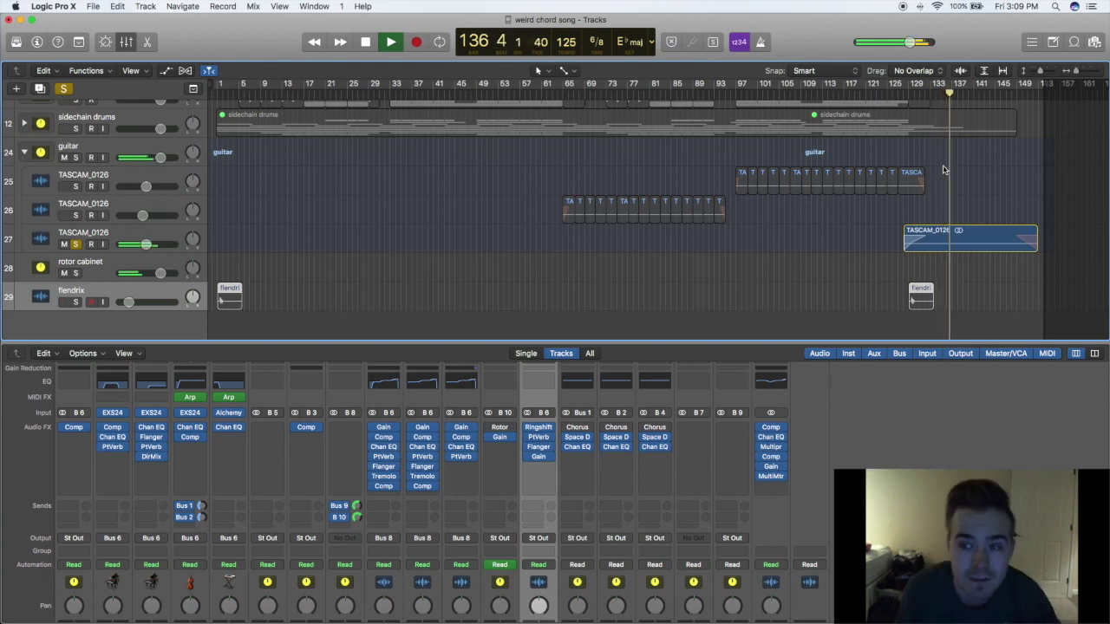
key(space)
click(76, 243)
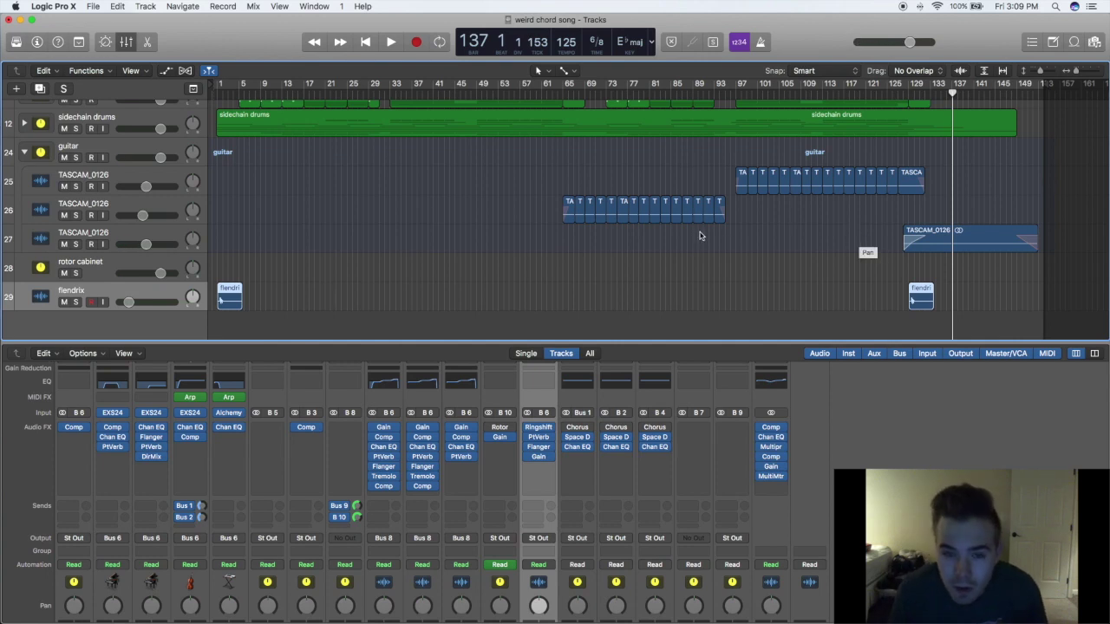
Collapse the inst stack, examine the Compressor side-chained to Bus 7 on its channel, and close the plug-in
scroll(700, 227, up, 1)
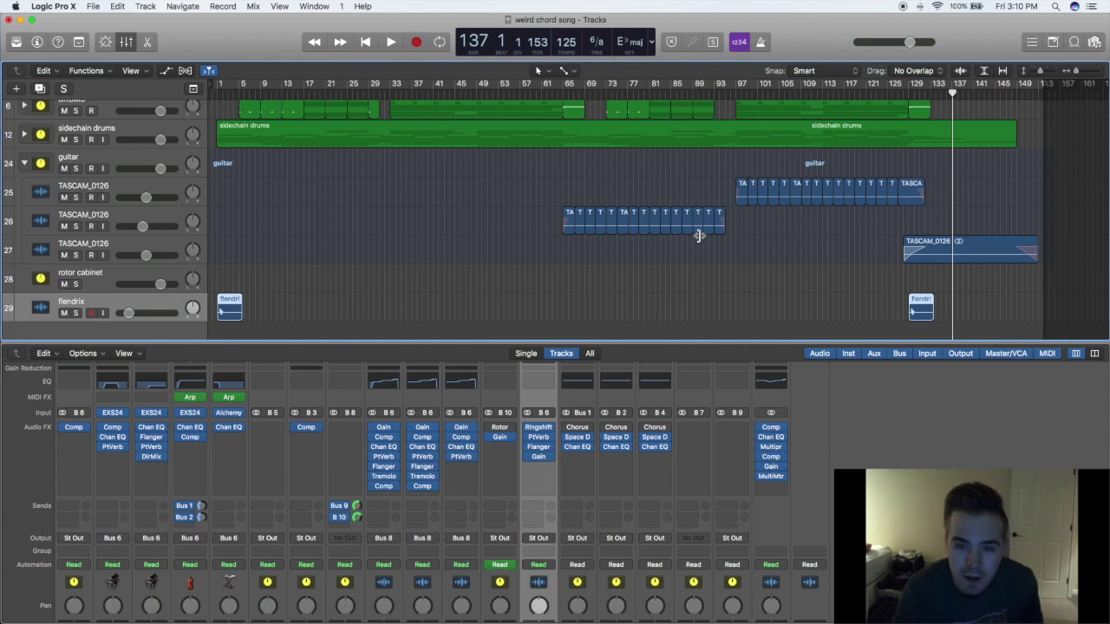
scroll(700, 239, up, 5)
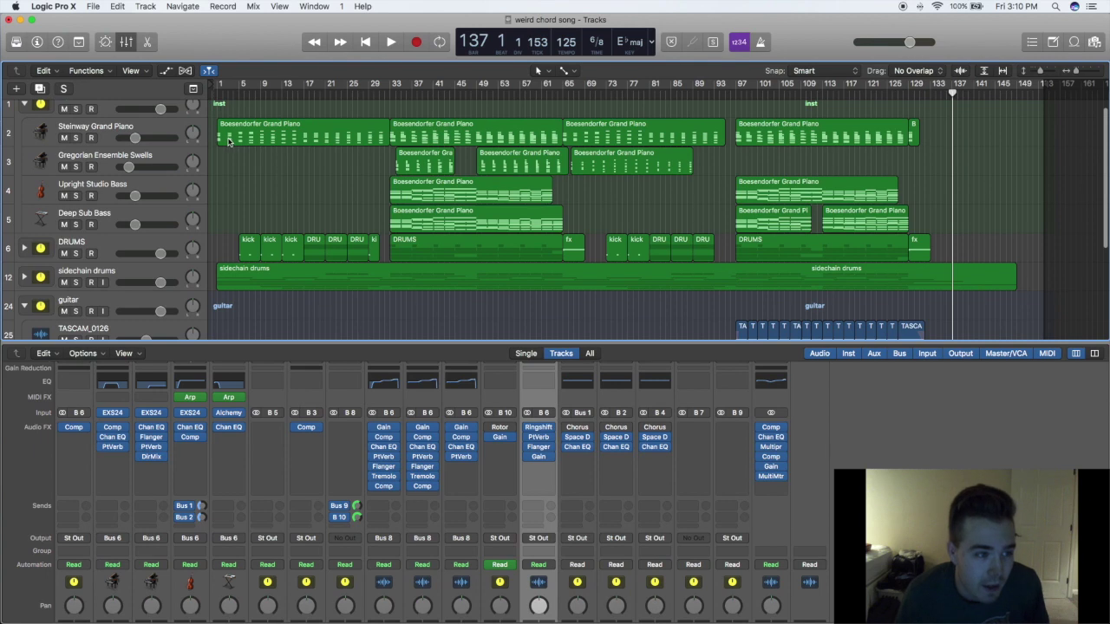
scroll(93, 133, up, 1)
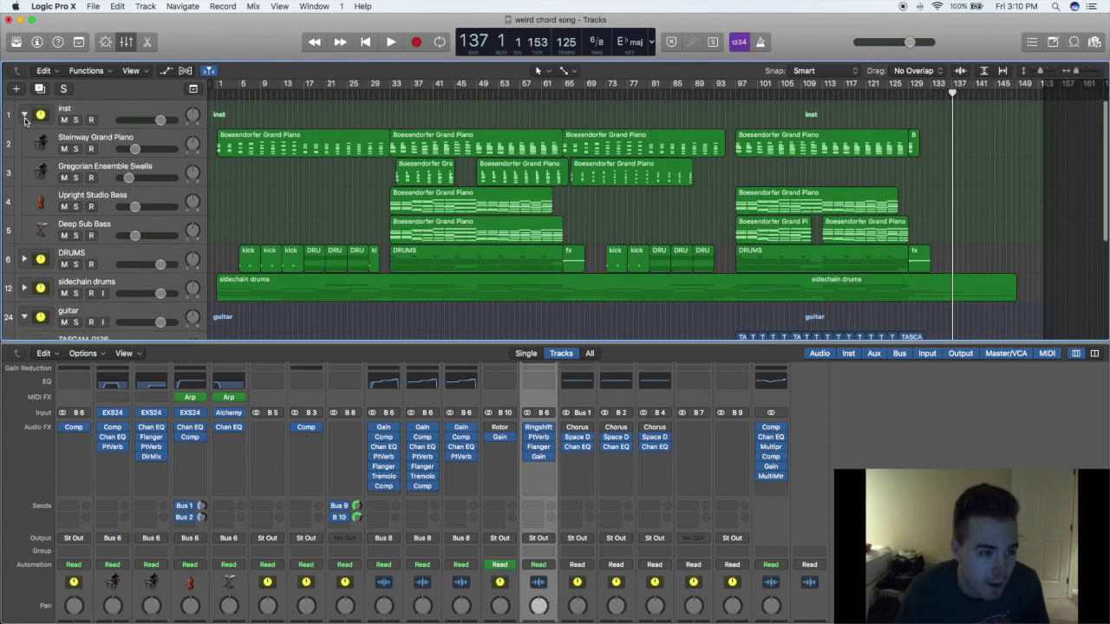
click(25, 114)
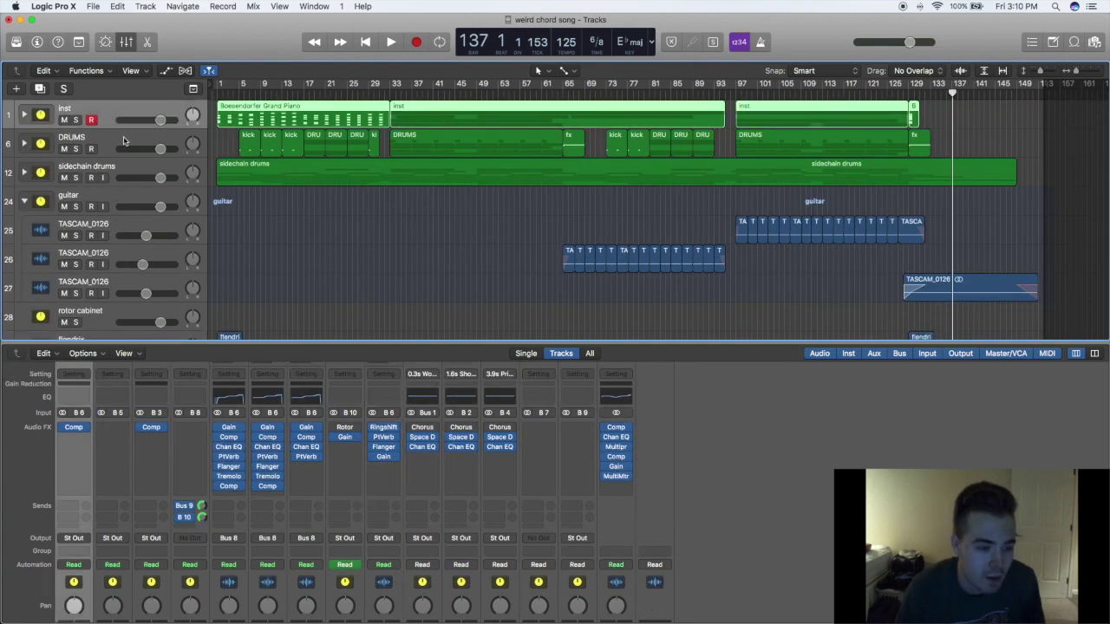
click(76, 428)
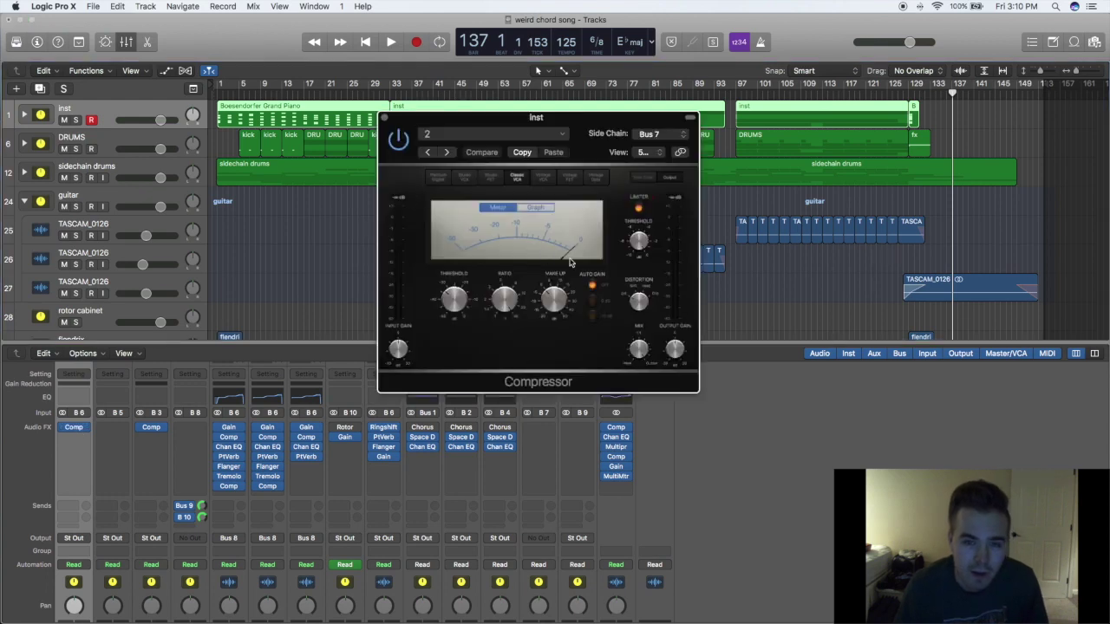
click(384, 117)
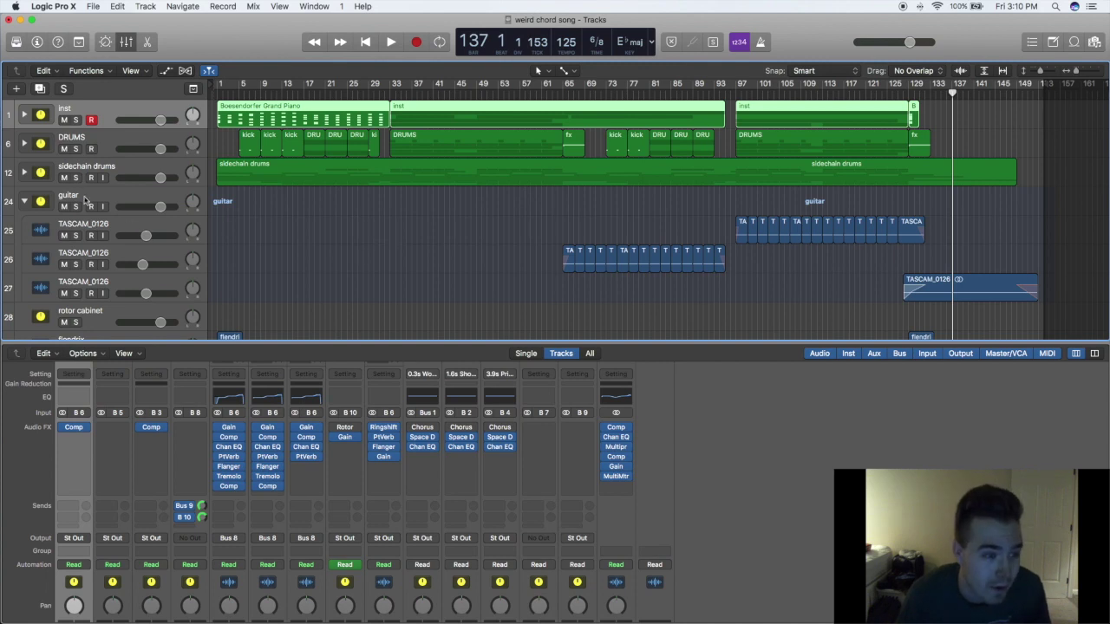
Expand the sidechain drums stack, examine its hats, ride, Hard Rain, vinyl and percussion tracks, and collapse it again
click(26, 172)
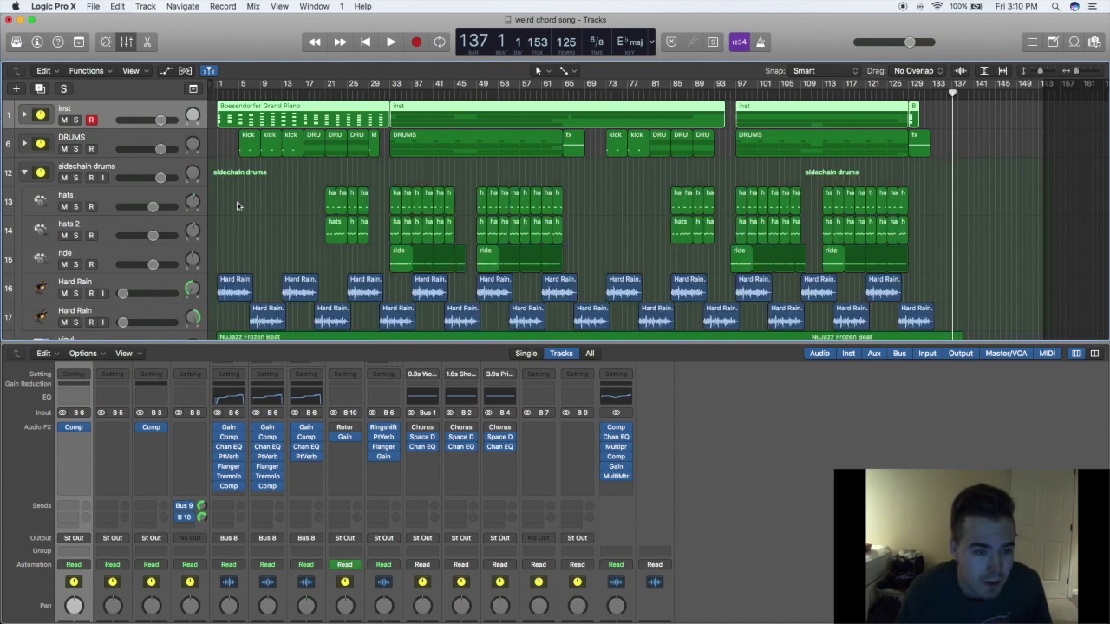
scroll(238, 260, down, 3)
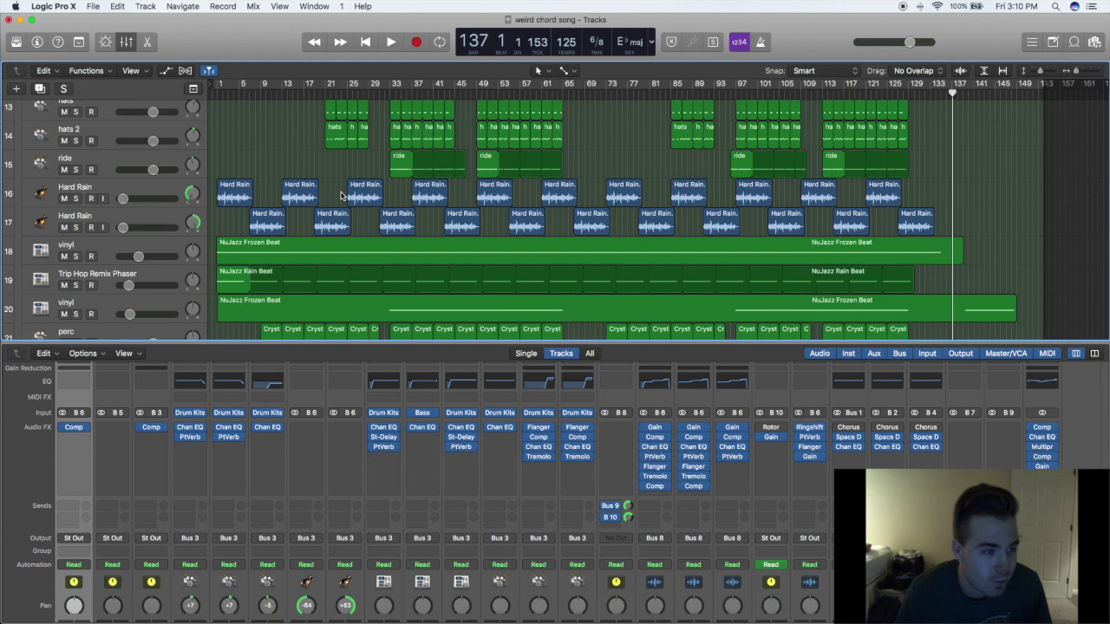
scroll(341, 196, up, 2)
scroll(341, 196, down, 3)
scroll(229, 181, up, 4)
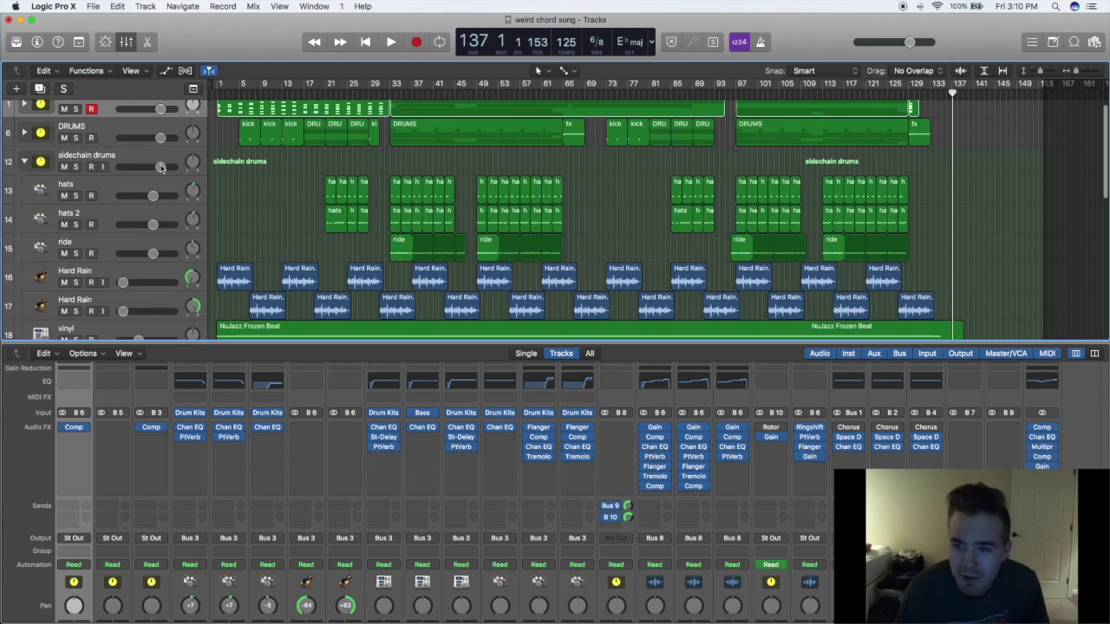
click(23, 163)
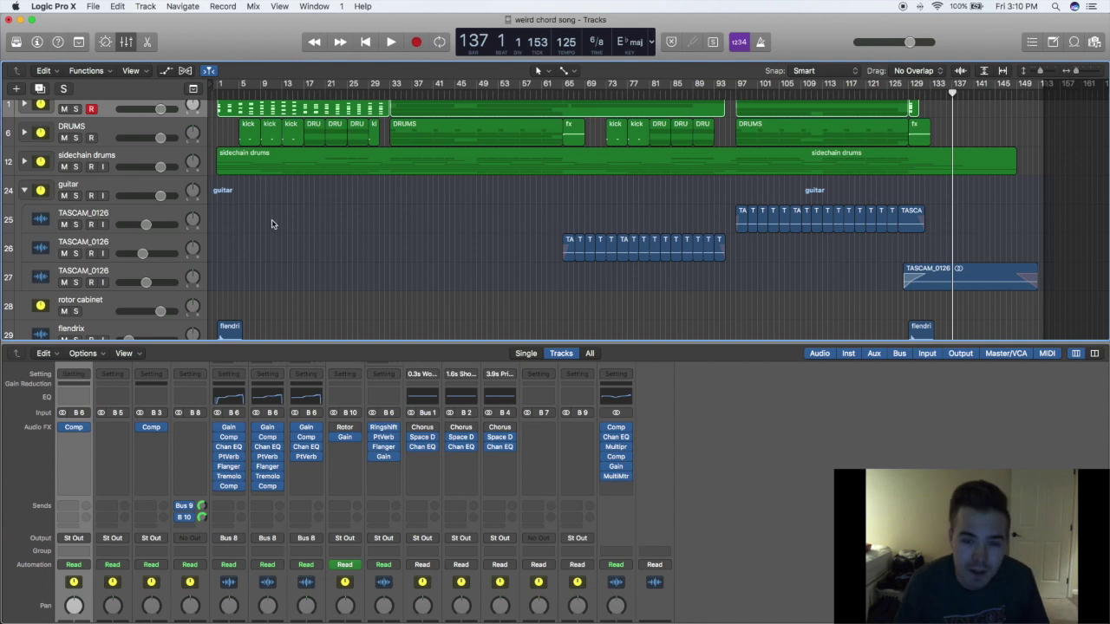
Solo the second TASCAM_0126 track, play its guitar regions from bar 65, and stop playback
click(563, 91)
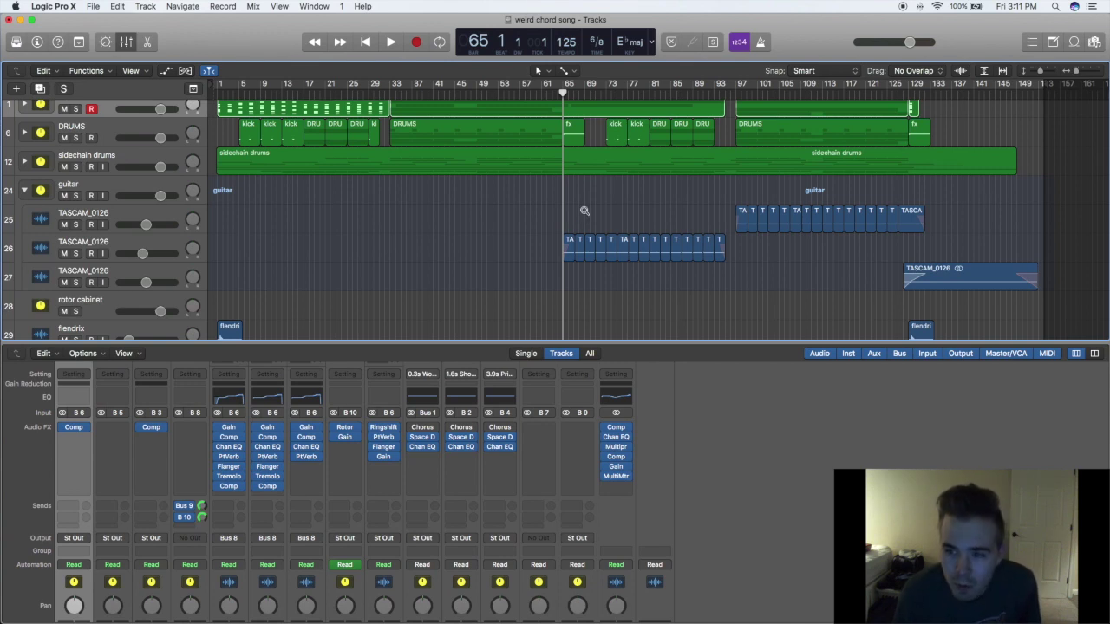
scroll(584, 210, up, 5)
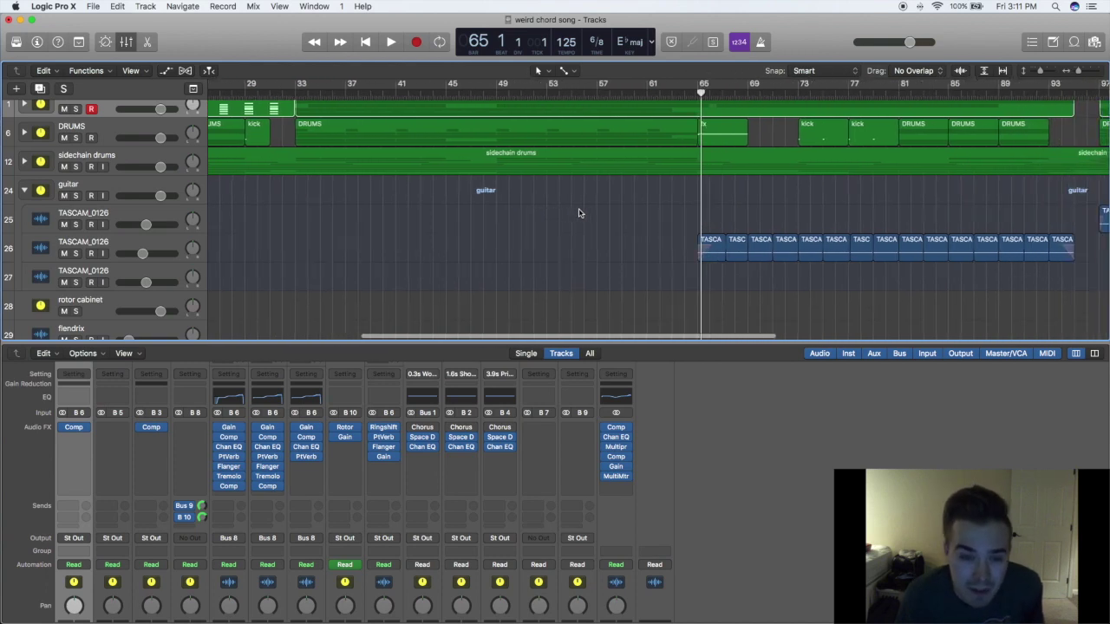
scroll(583, 211, right, 5)
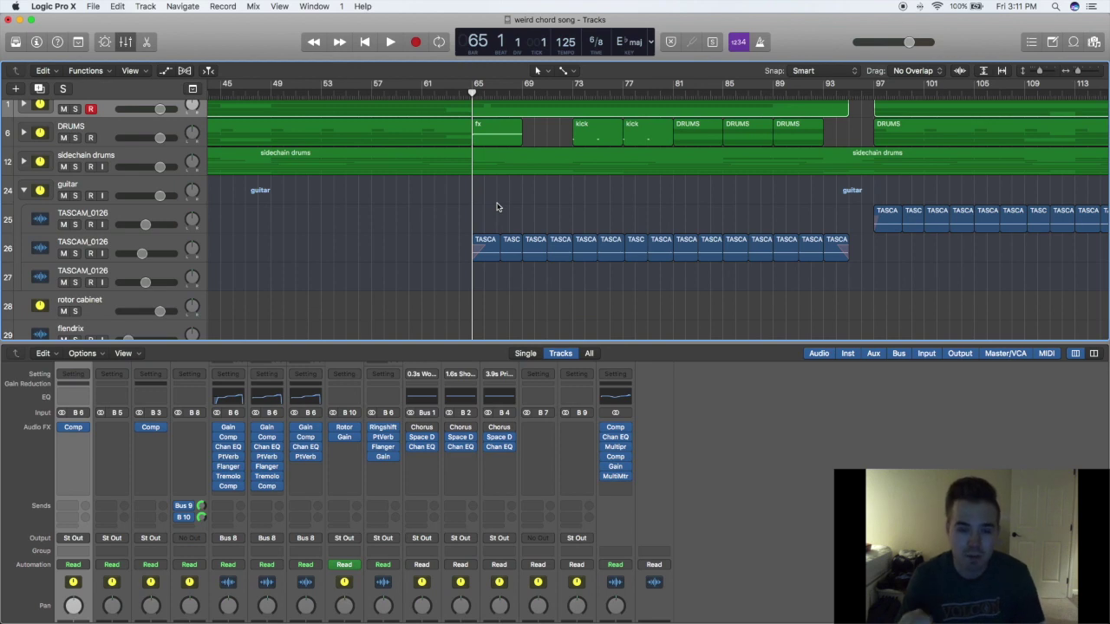
click(76, 253)
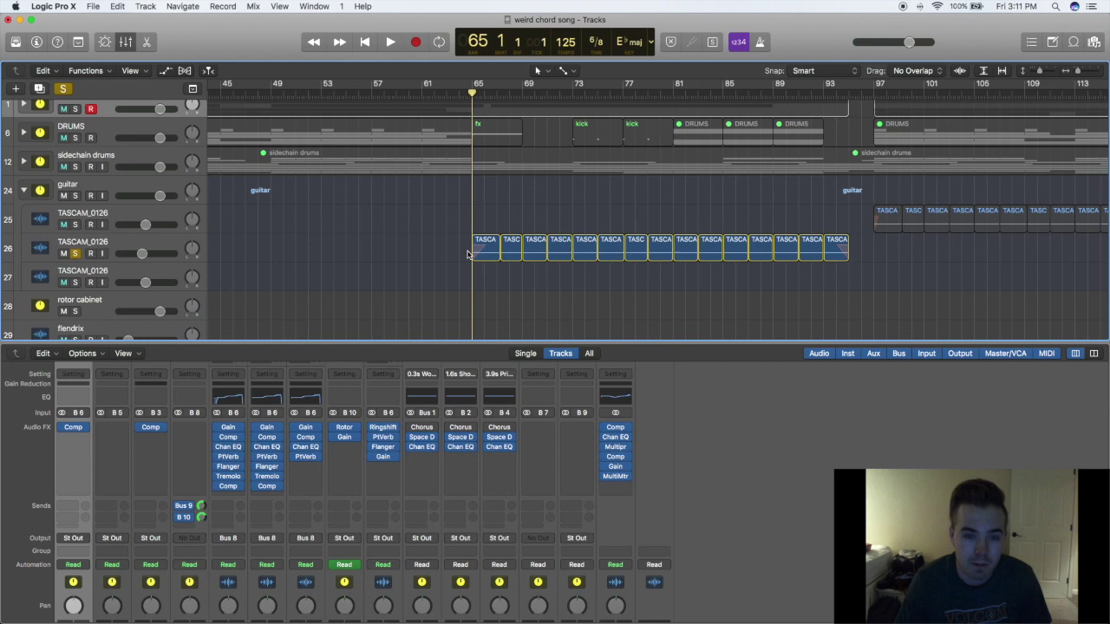
key(space)
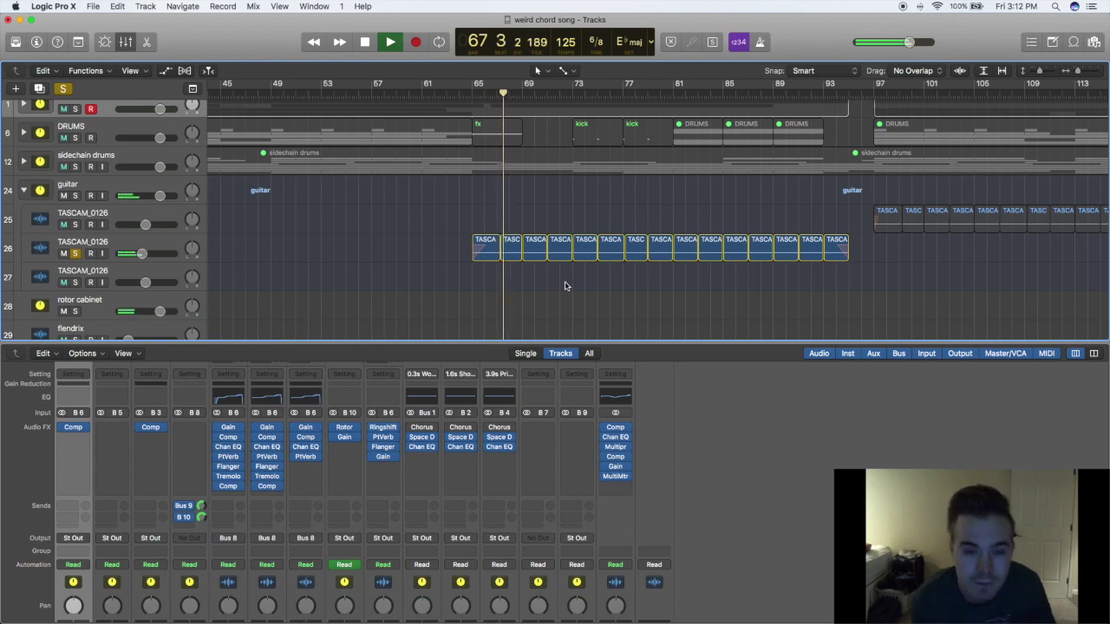
key(space)
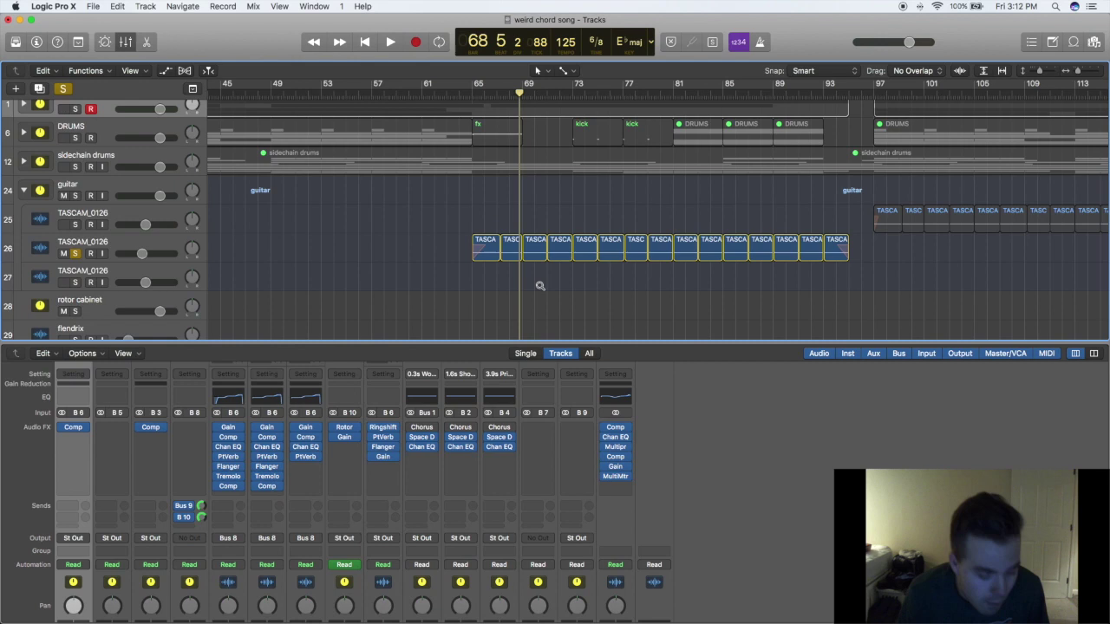
Try fades at the joins between the first three regions of the second TASCAM_0126 track, and undo them
scroll(540, 288, up, 3)
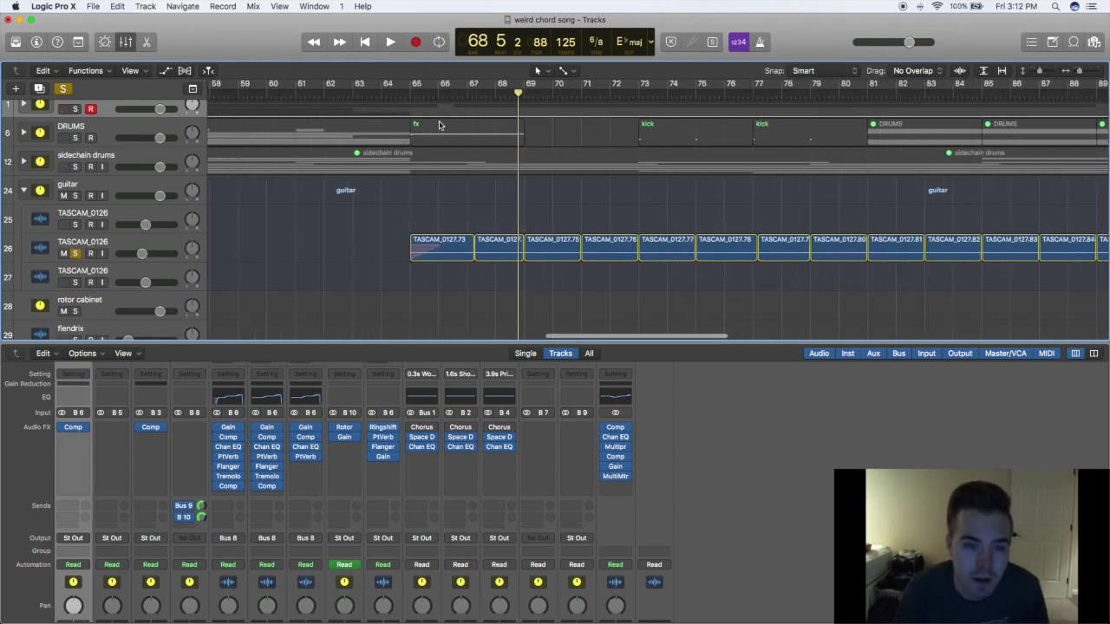
drag(519, 92, 474, 102)
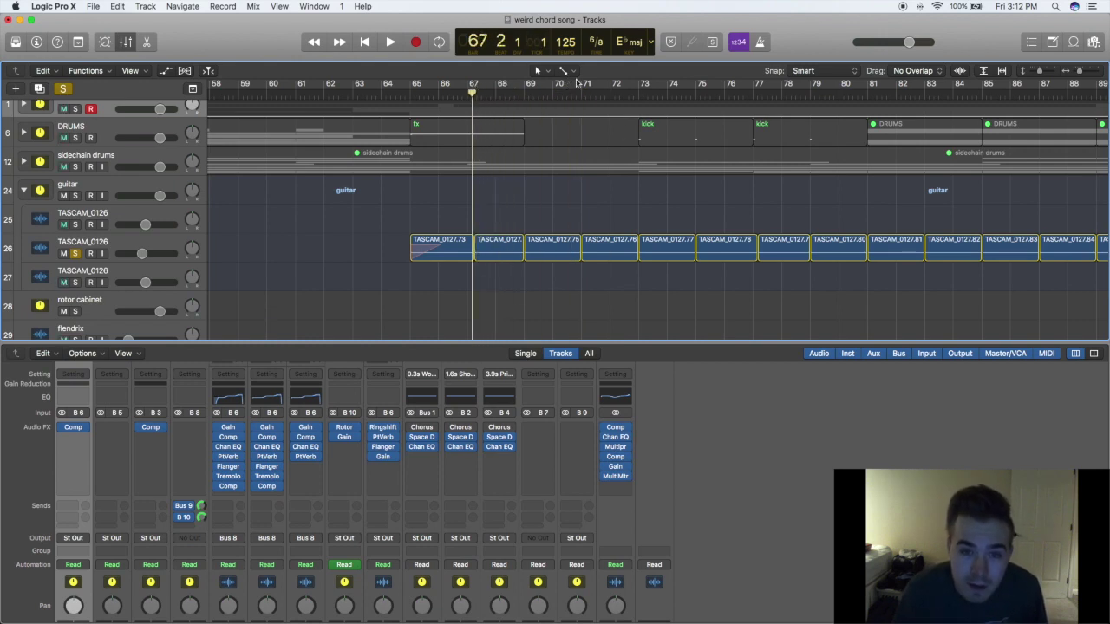
click(567, 71)
click(518, 213)
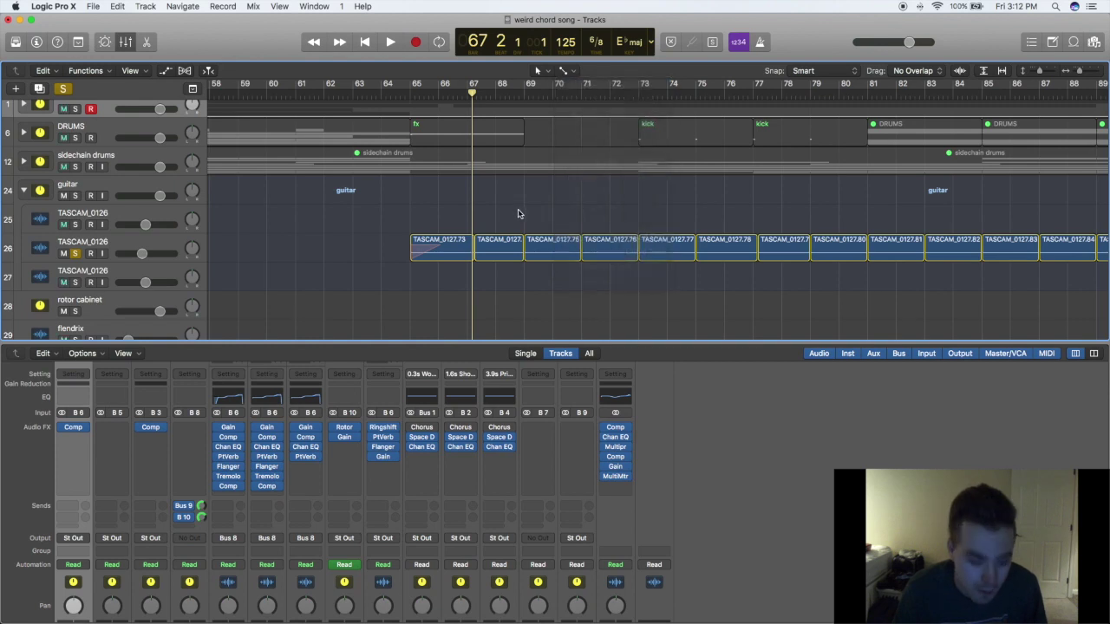
click(472, 258)
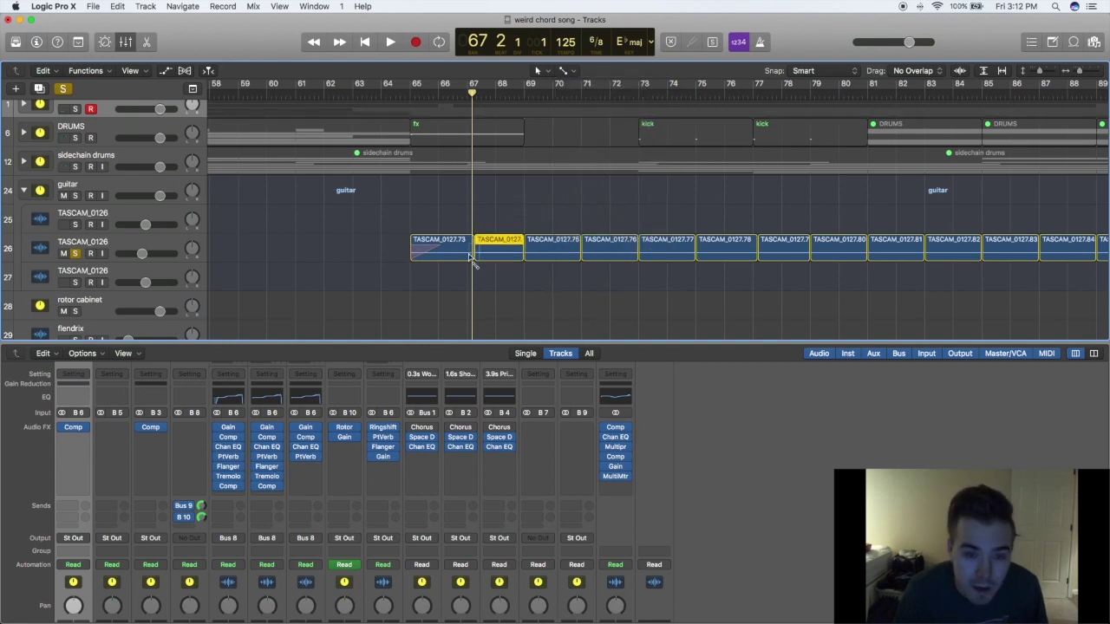
click(525, 253)
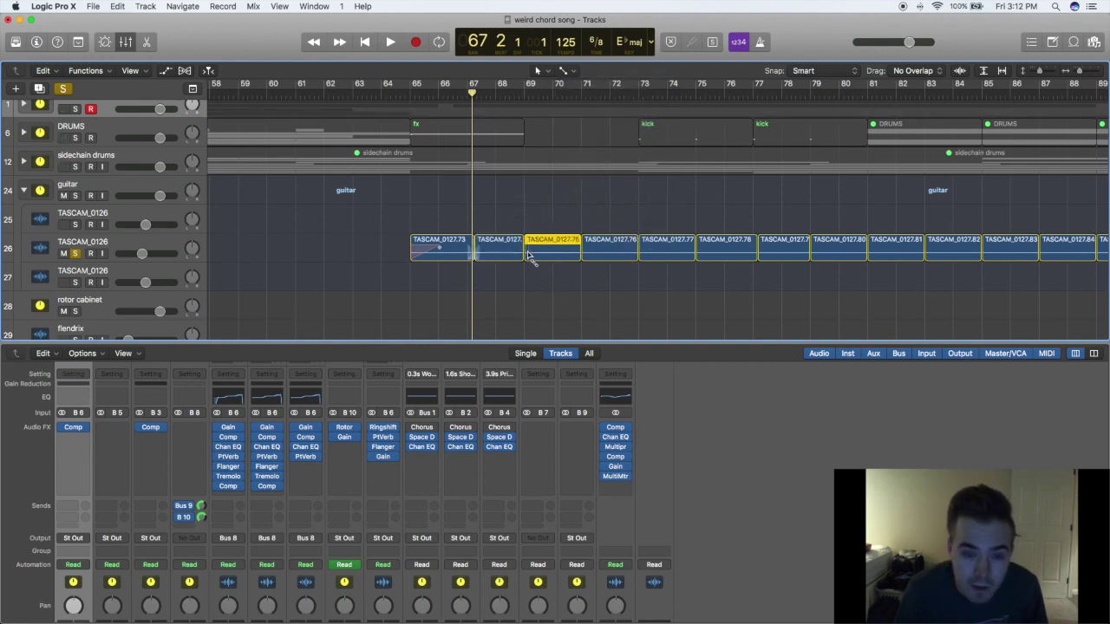
click(583, 253)
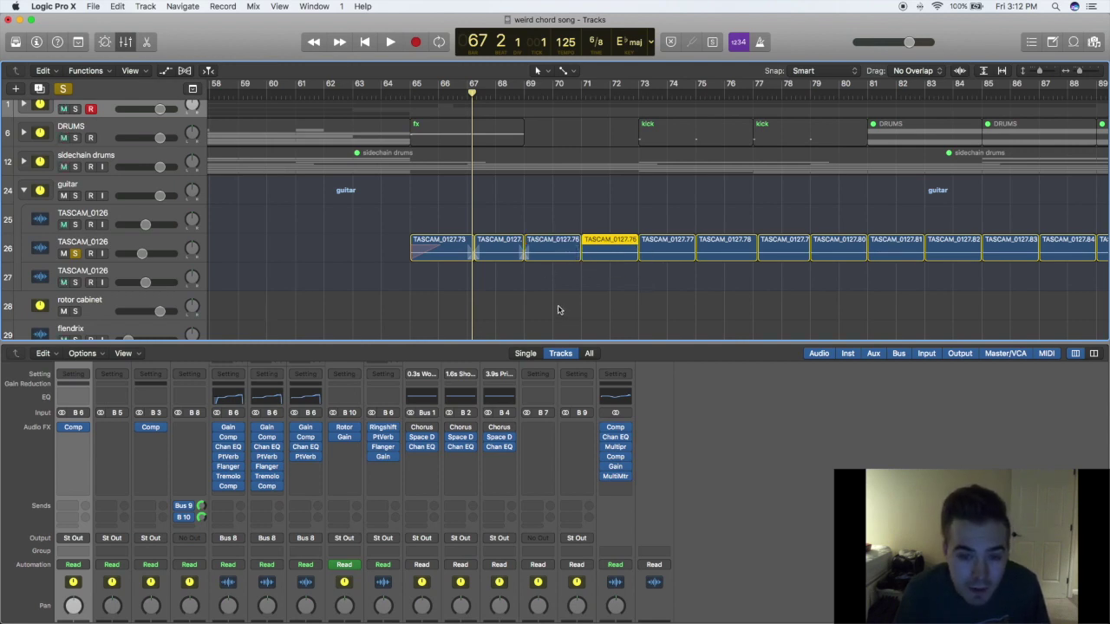
key(Left)
key(Left)
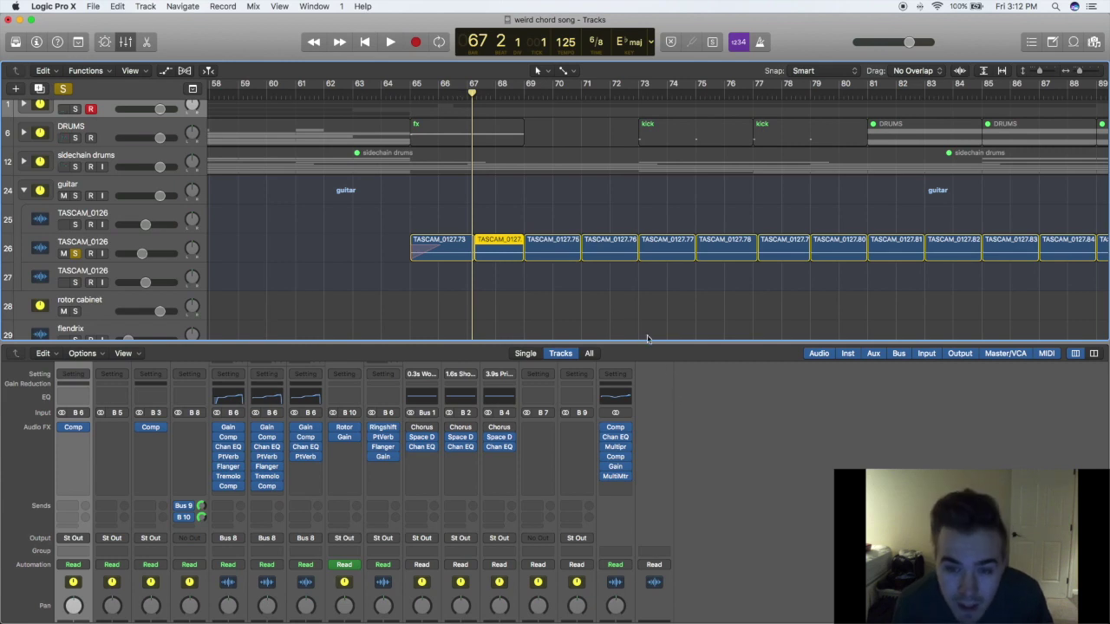
Play the soloed guitar track from about bar 75 and stop playback
scroll(634, 322, right, 5)
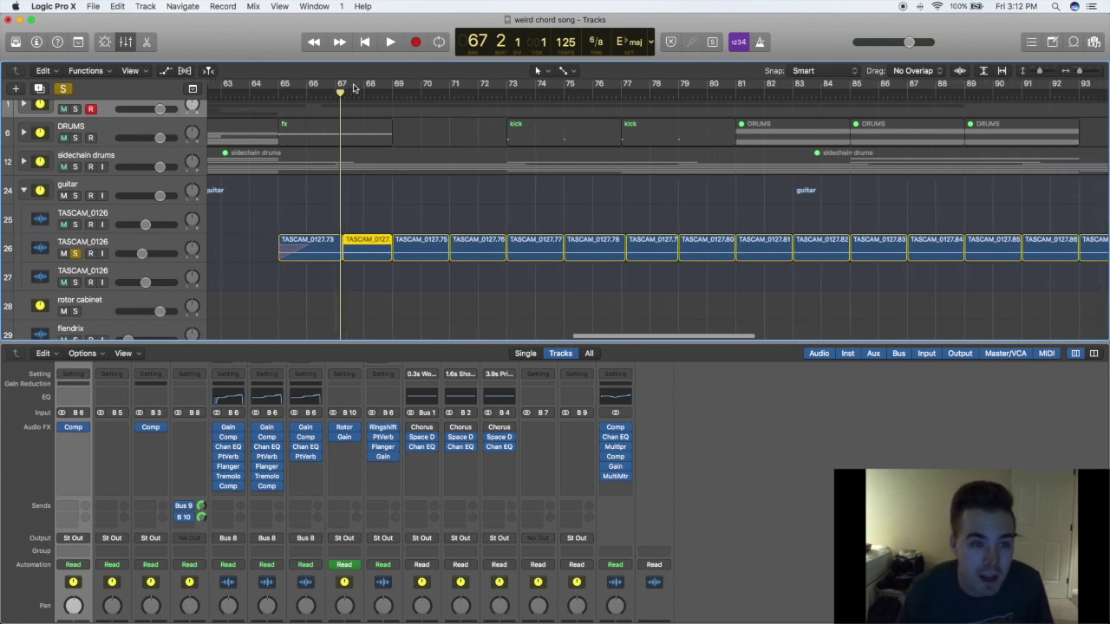
drag(341, 90, 573, 87)
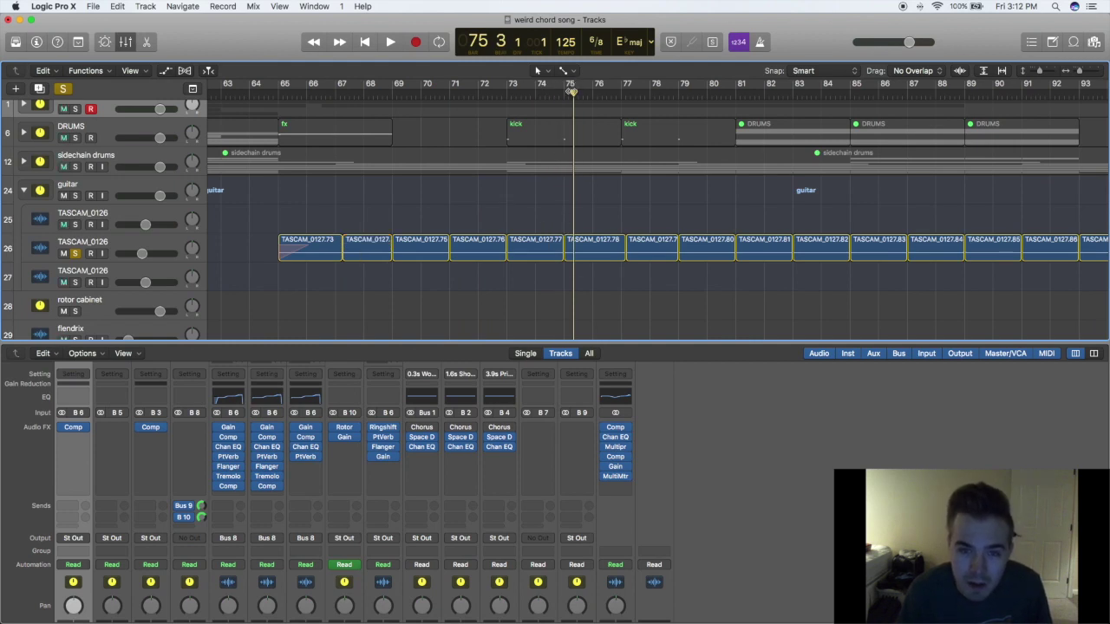
drag(573, 91, 569, 95)
key(space)
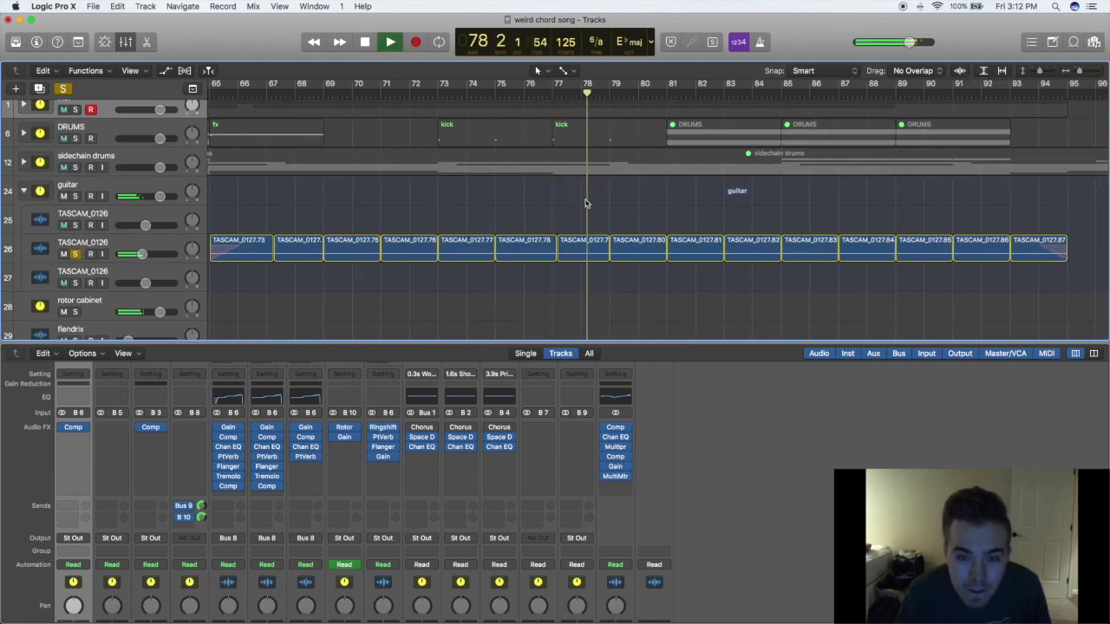
key(space)
Replay the soloed guitar from bar 77, stop, and return the playhead to bar 76
click(554, 94)
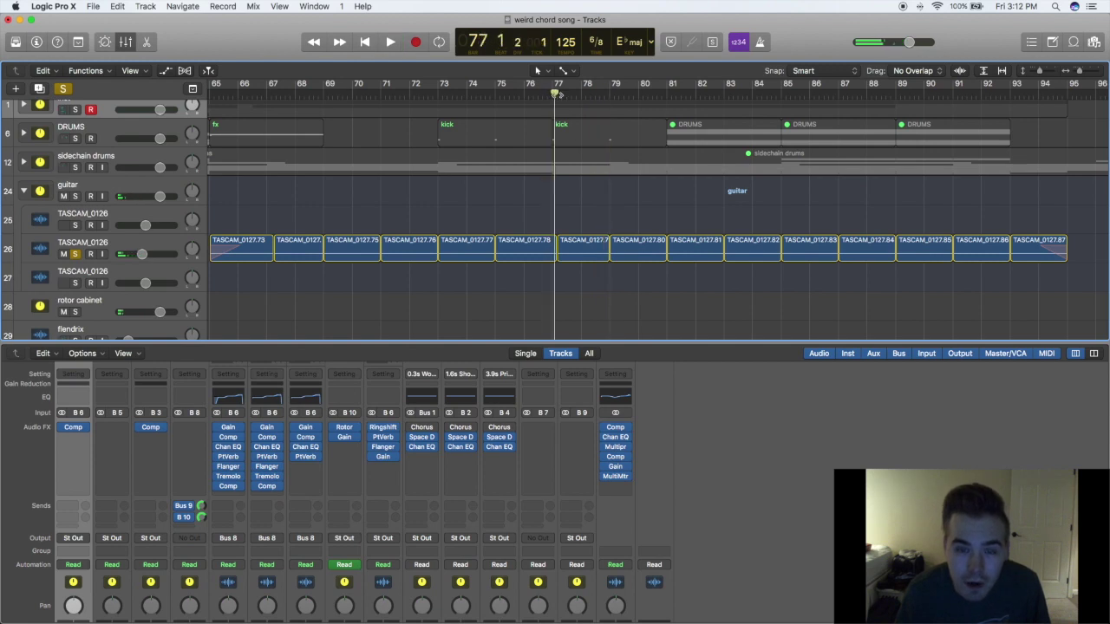
key(space)
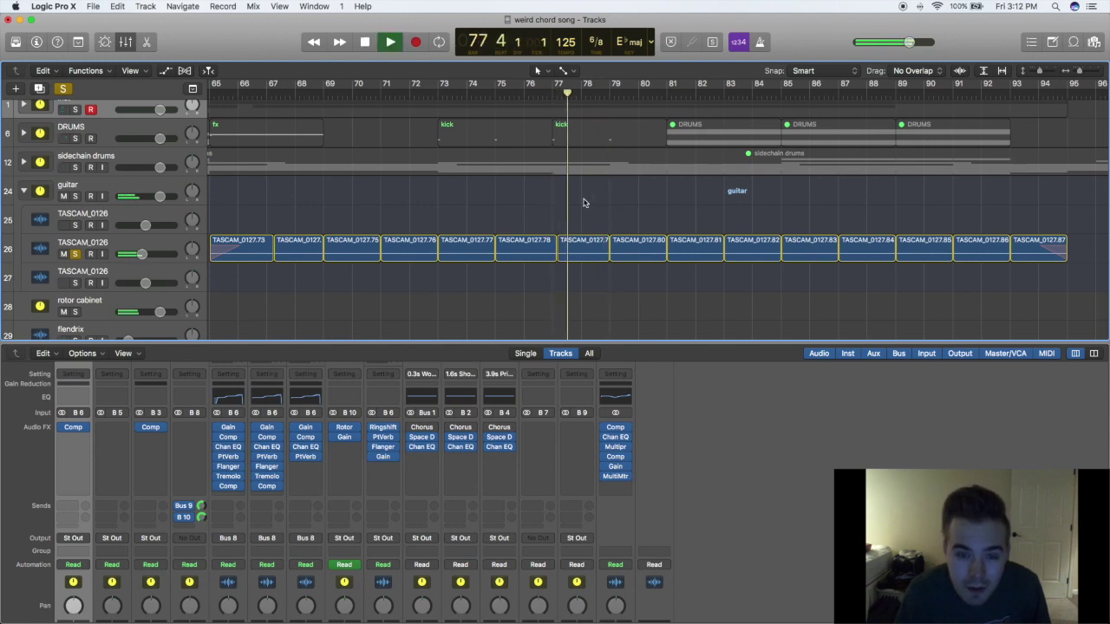
key(space)
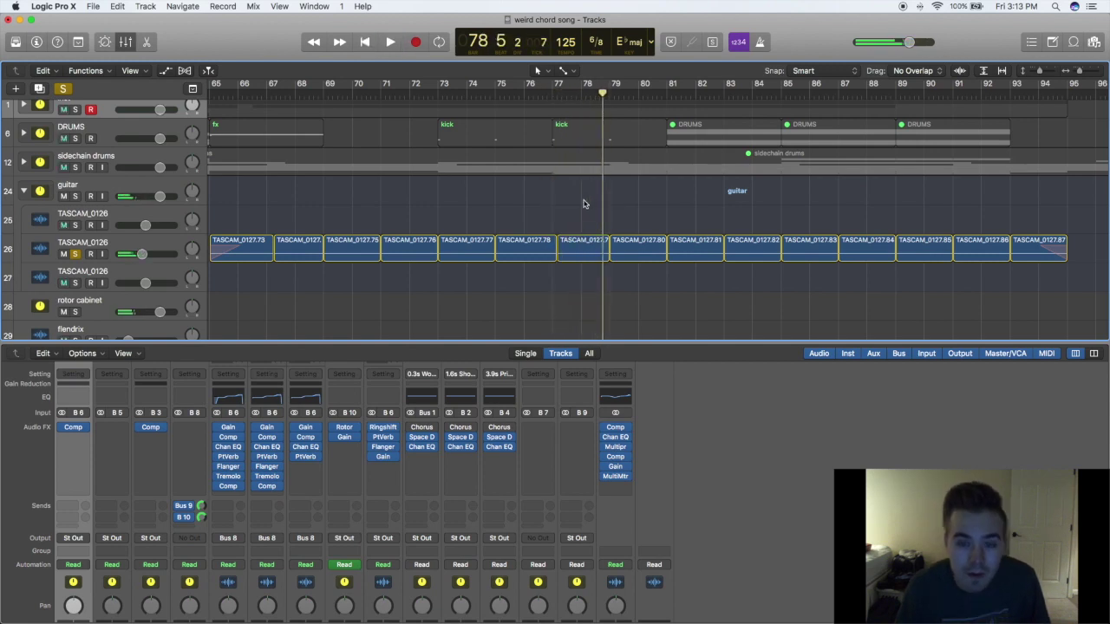
click(541, 95)
drag(541, 96, 525, 94)
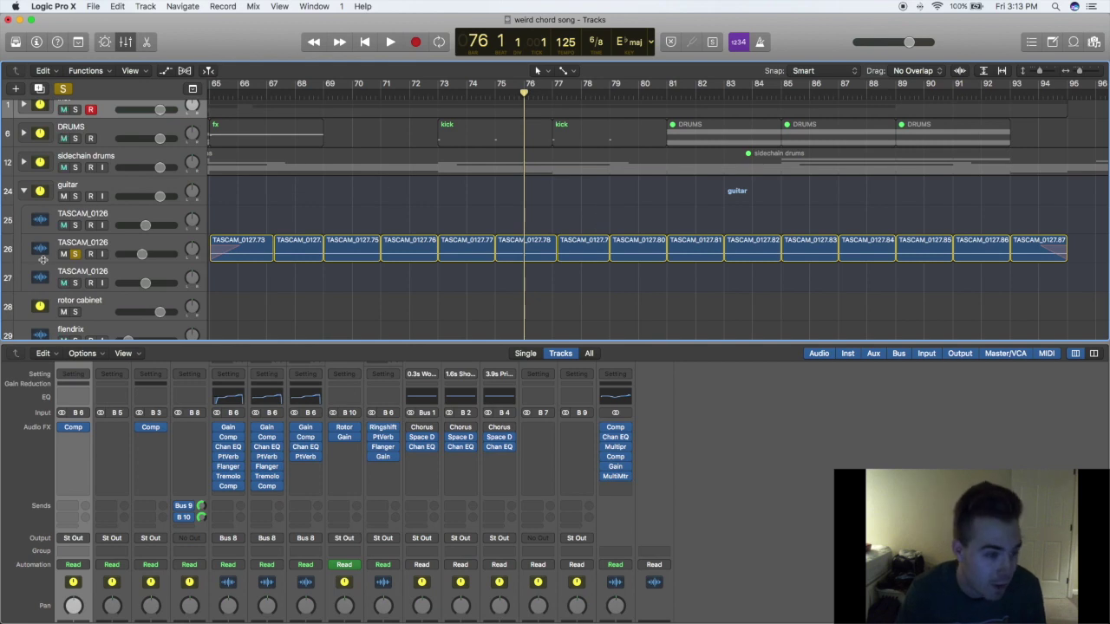
Open the Flanger on the second TASCAM_0126 track for inspection and place the playhead at bar 65
click(123, 247)
scroll(295, 430, up, 1)
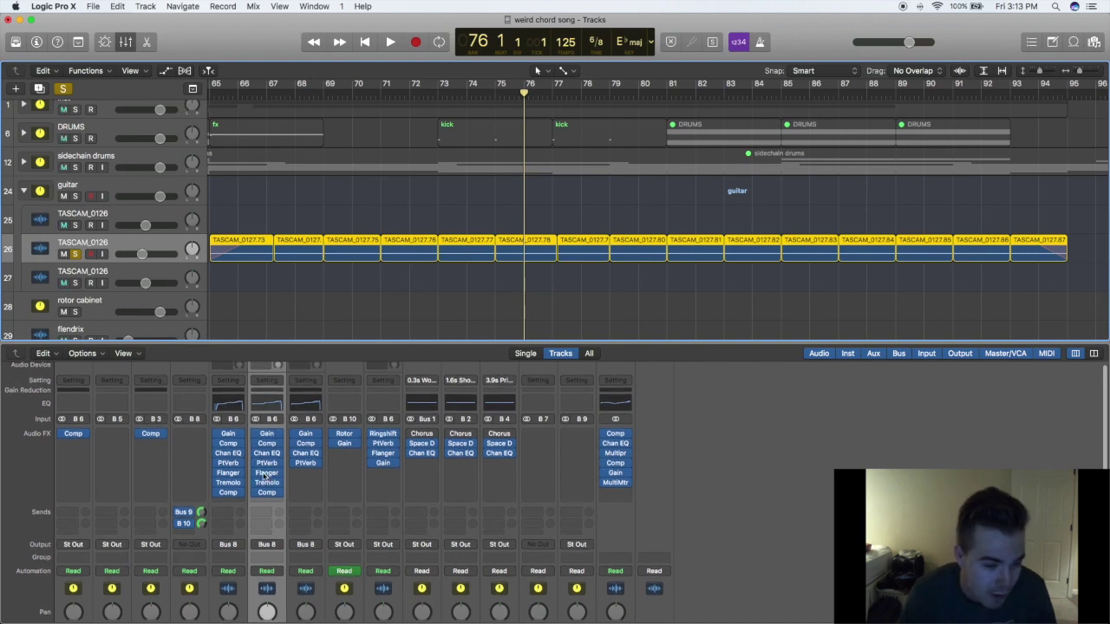
click(267, 473)
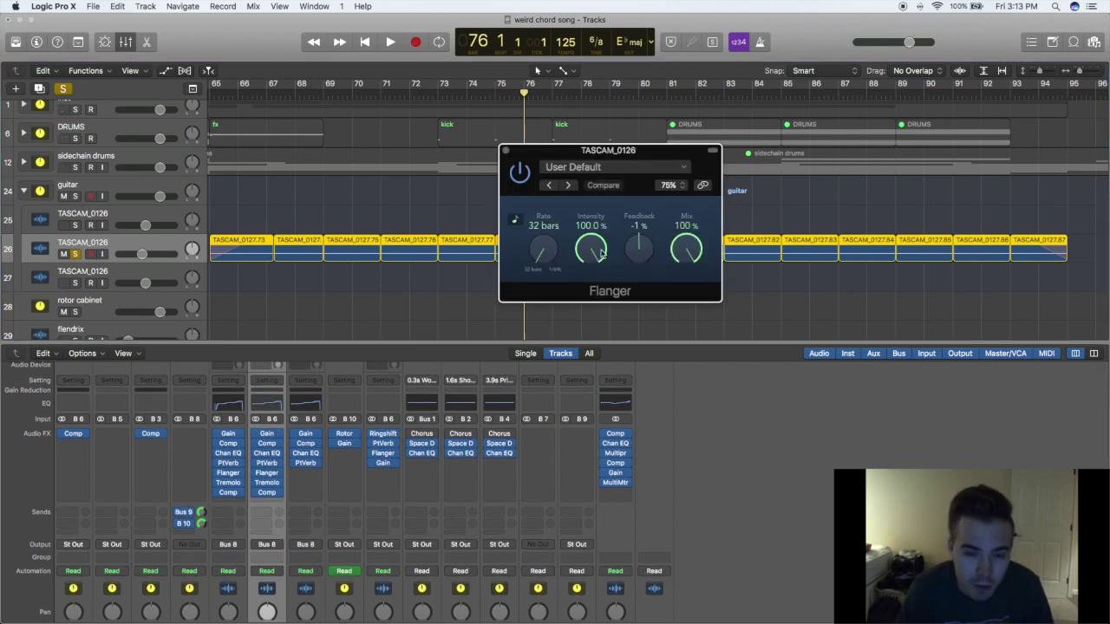
scroll(422, 116, left, 5)
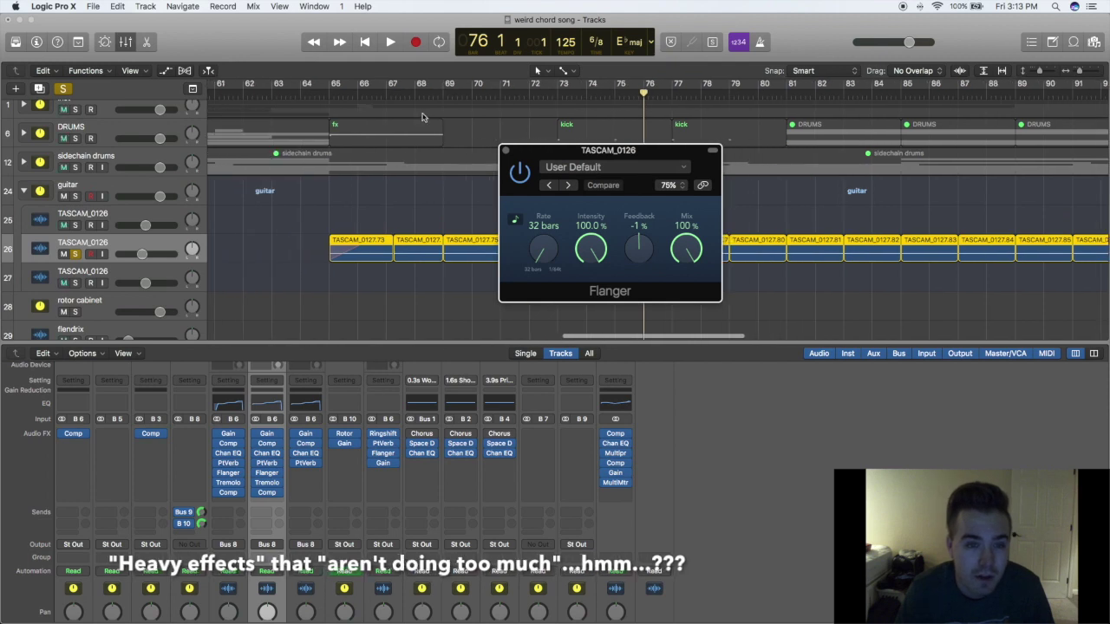
click(335, 91)
drag(528, 150, 548, 152)
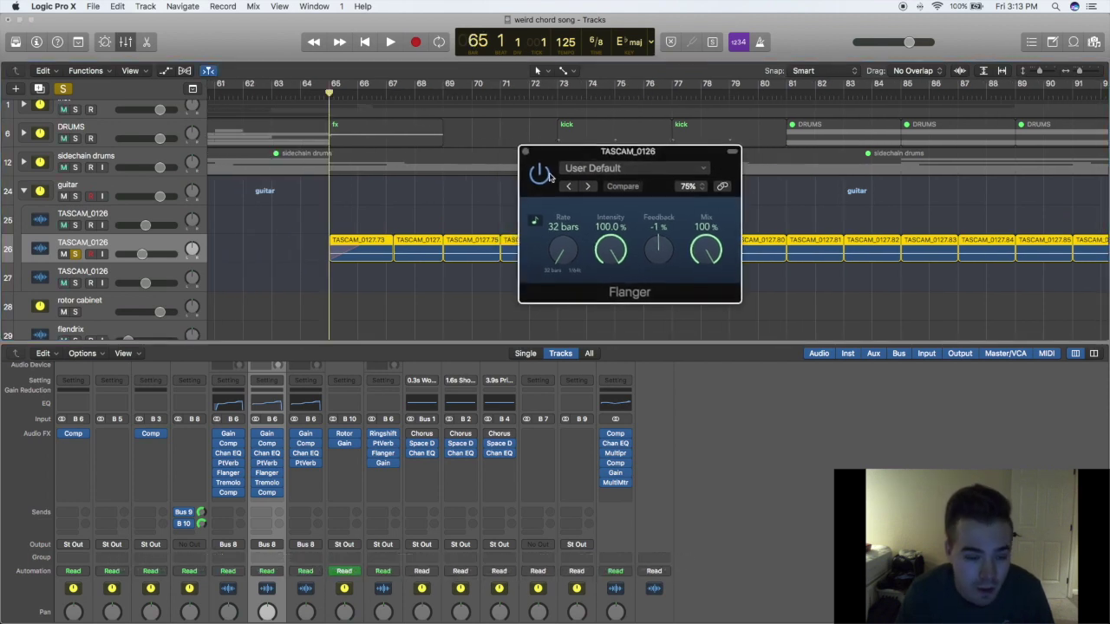
Examine the Tremolo settings on the second TASCAM_0126 track and close that plug-in
click(266, 482)
drag(467, 232, 672, 211)
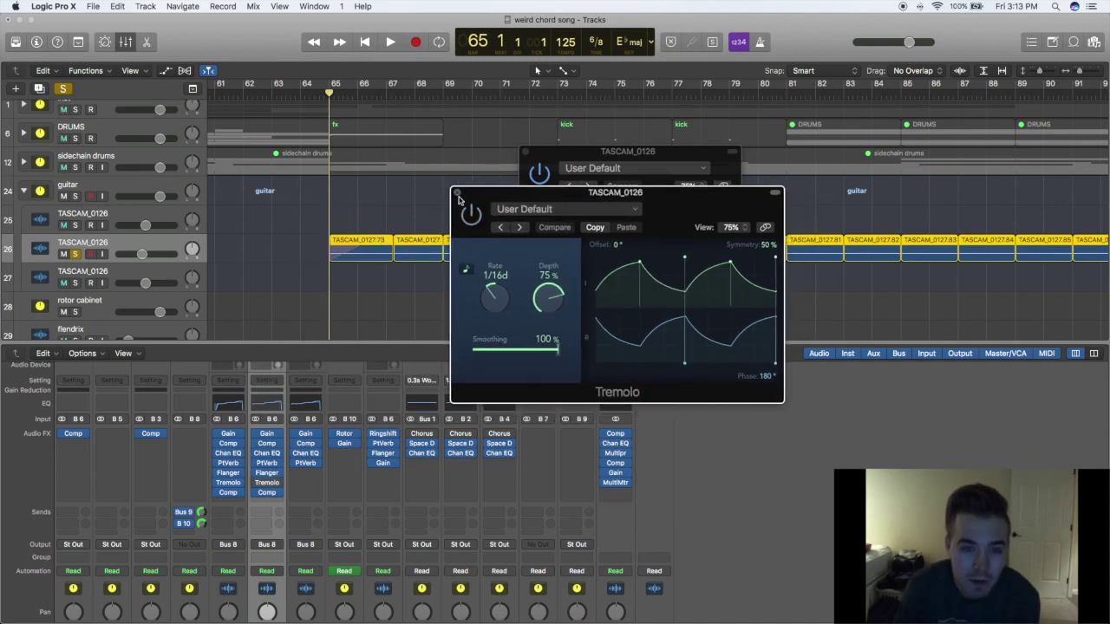
click(458, 192)
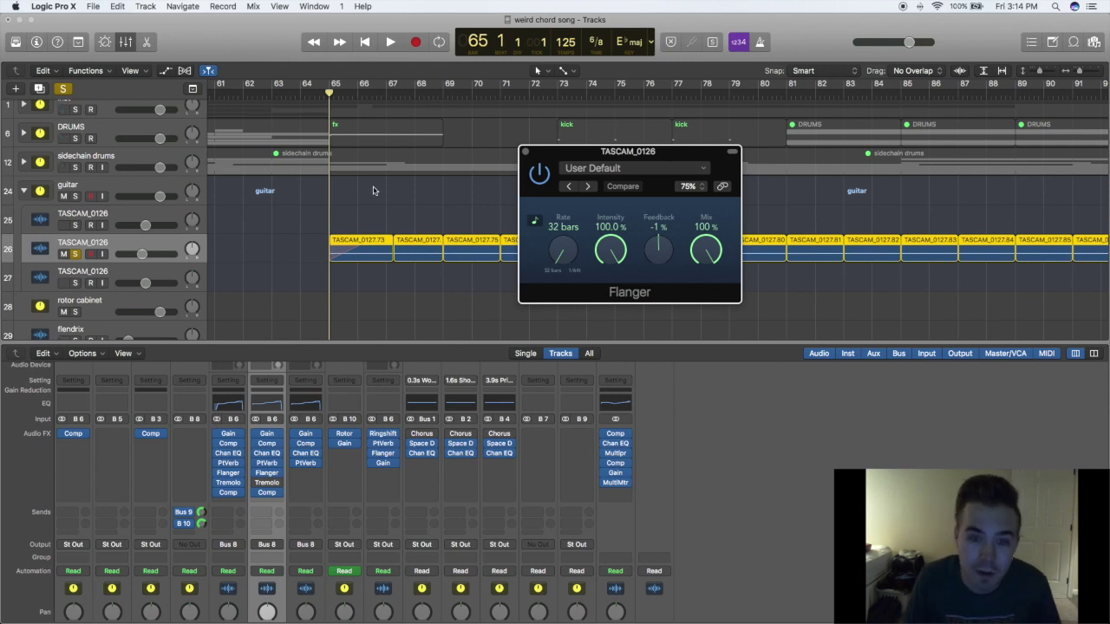
Compare the soloed guitar with the Flanger bypassed and enabled during playback, and revisit the Tremolo, leaving both plug-in windows closed
key(space)
click(475, 97)
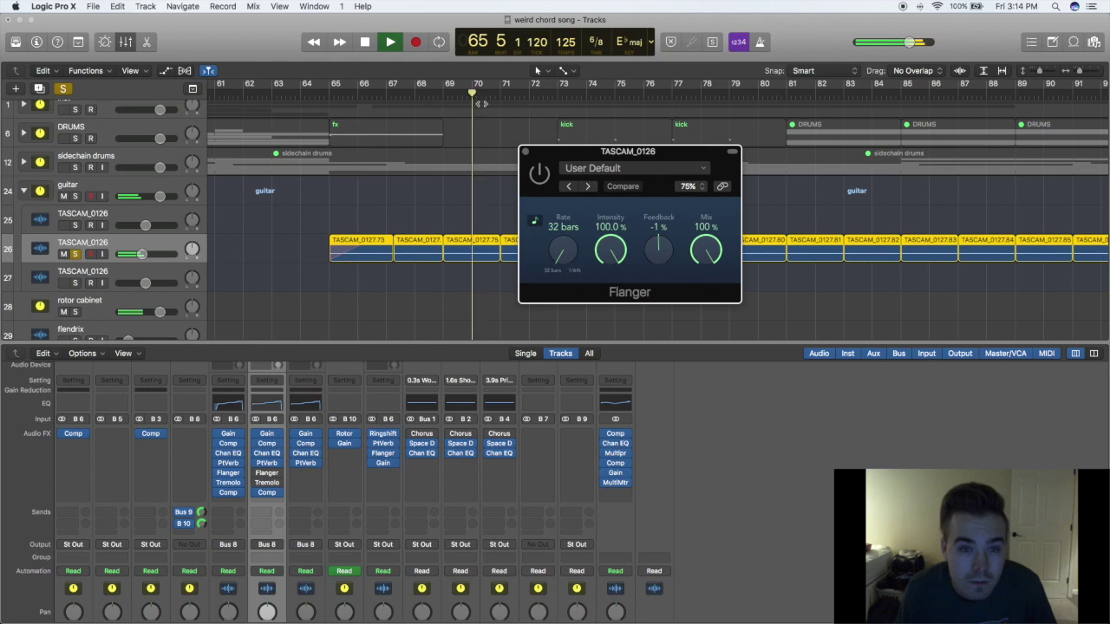
click(539, 176)
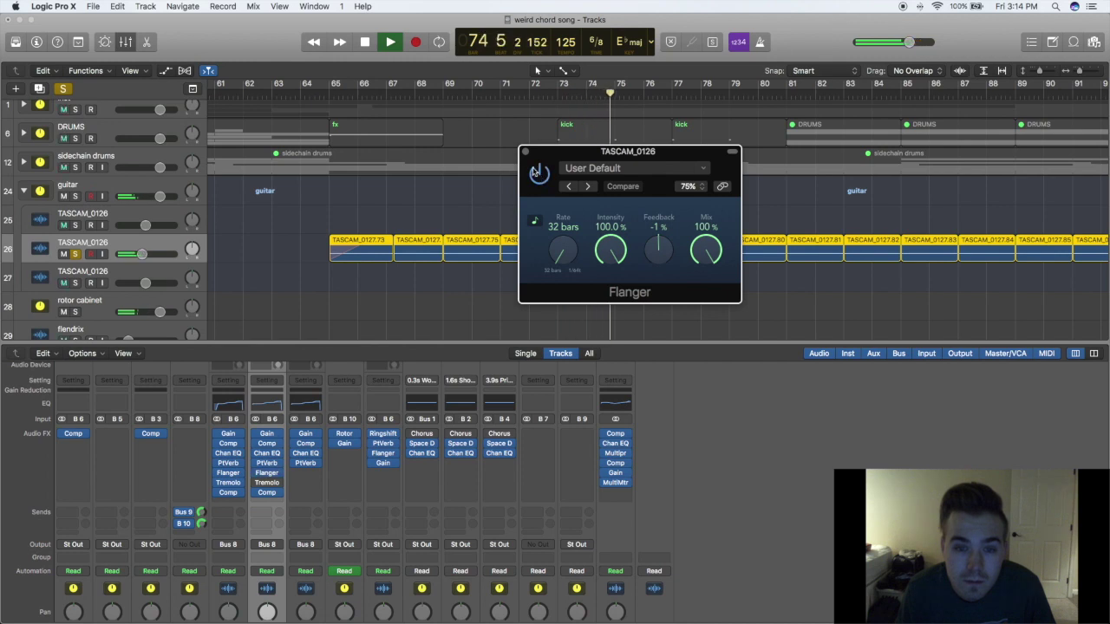
key(space)
key(super+w)
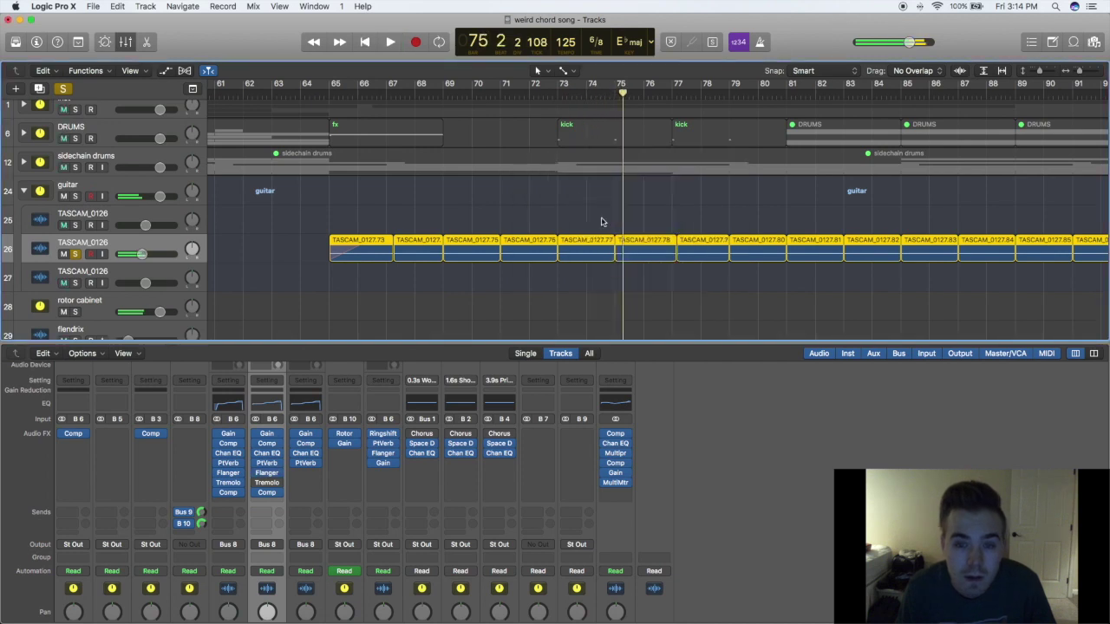
click(264, 483)
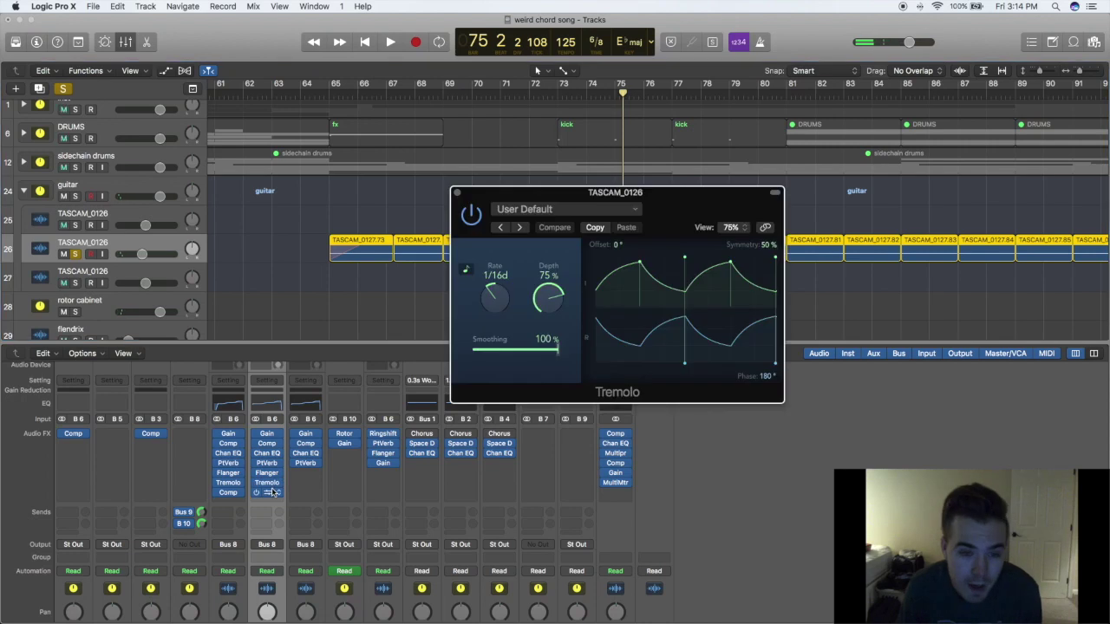
click(457, 193)
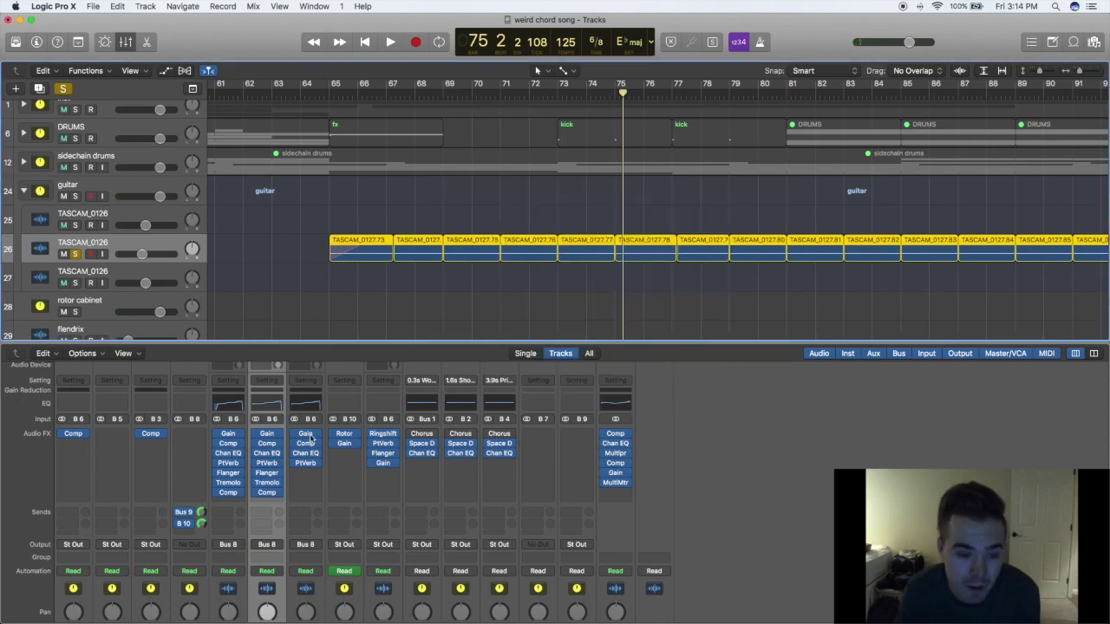
Review the Flanger on the second TASCAM_0126 track, close it, and select the guitar stack with its sends
click(269, 474)
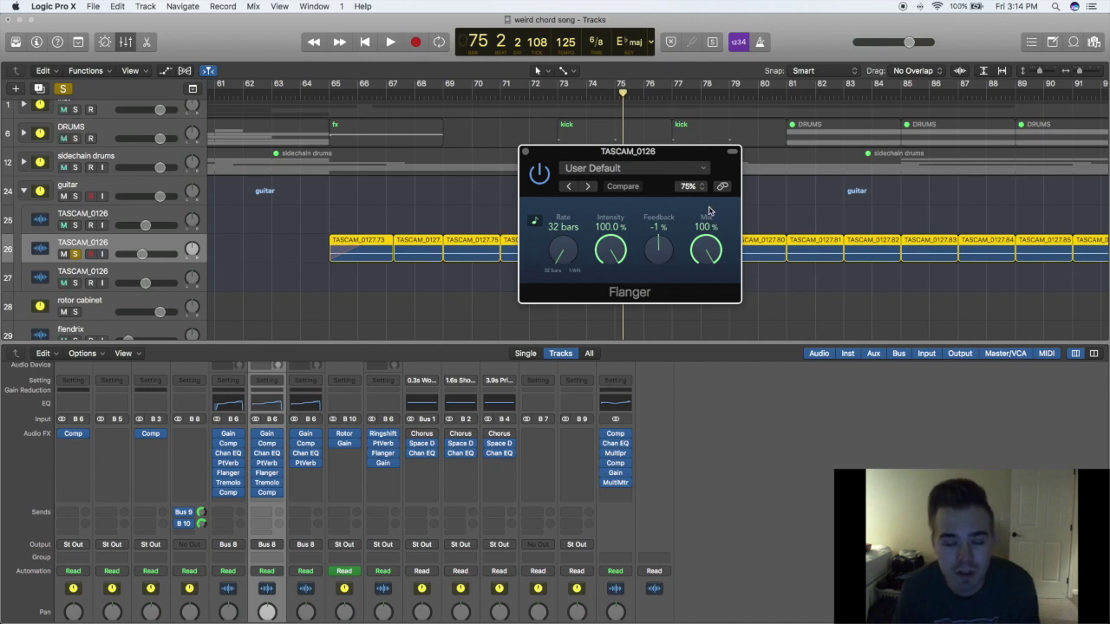
click(524, 152)
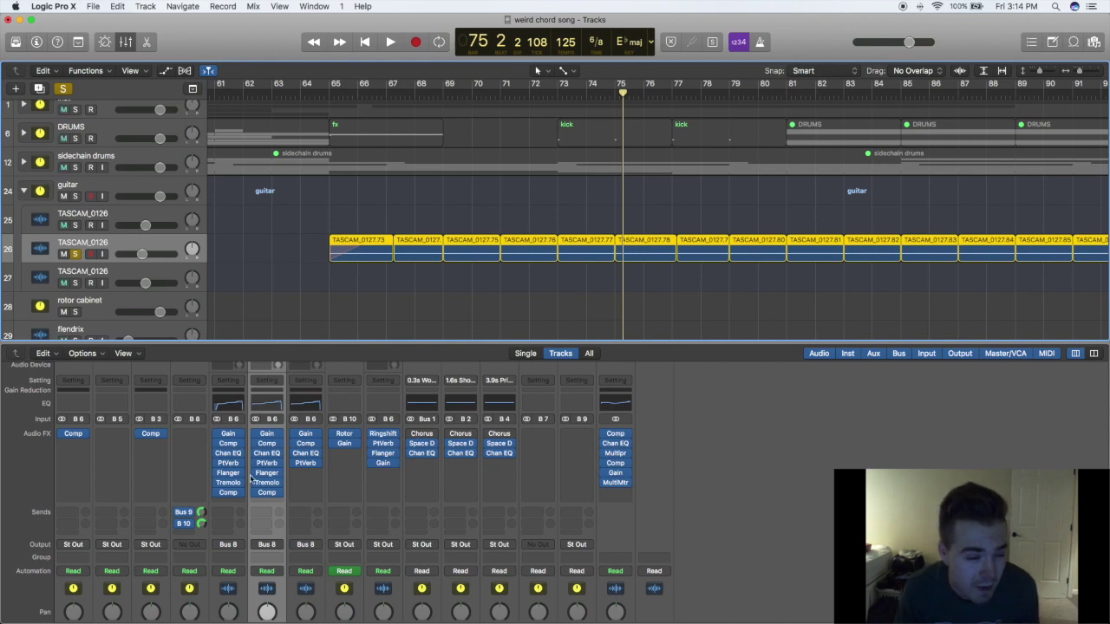
click(130, 187)
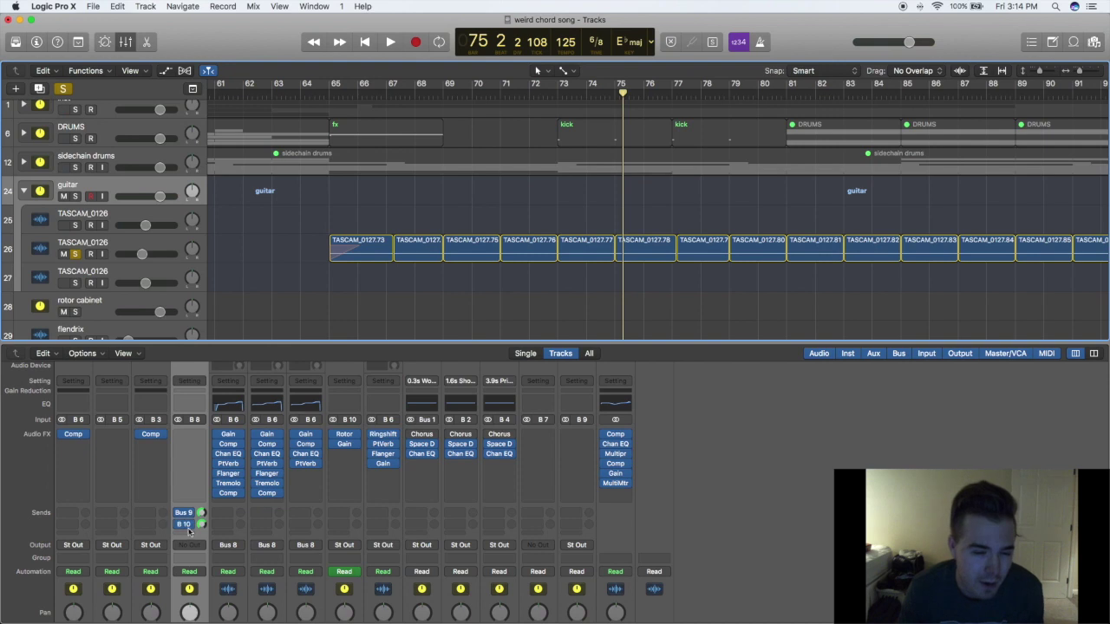
Place the playhead at bar 68 and inspect the Rotor Cabinet plug-in on the rotor cabinet channel, then close it
scroll(342, 469, down, 5)
click(424, 93)
scroll(343, 440, up, 5)
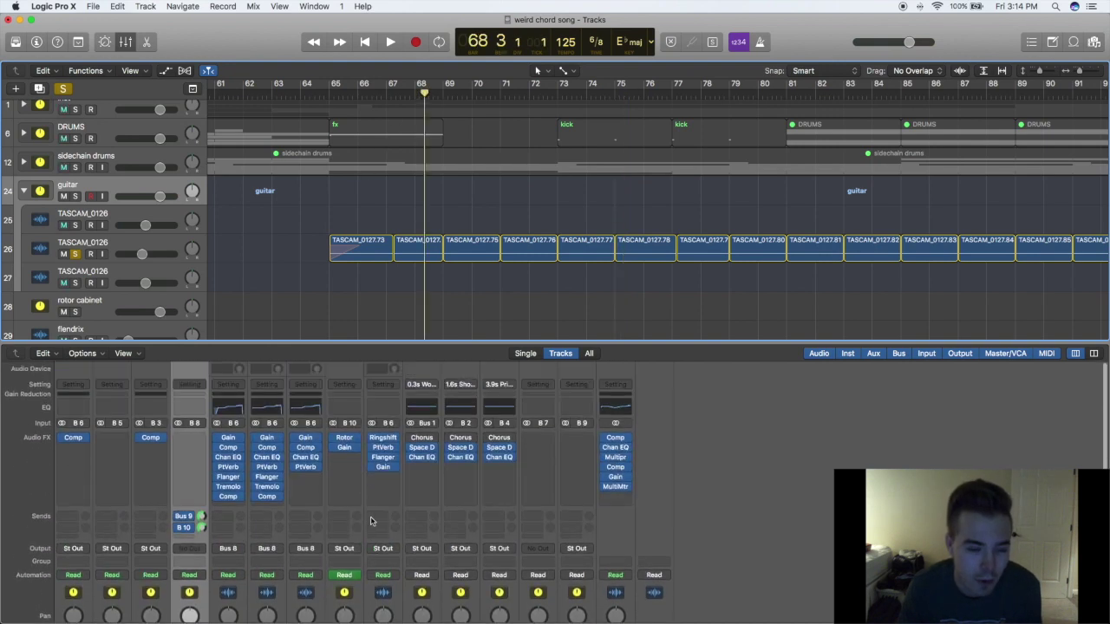
click(345, 443)
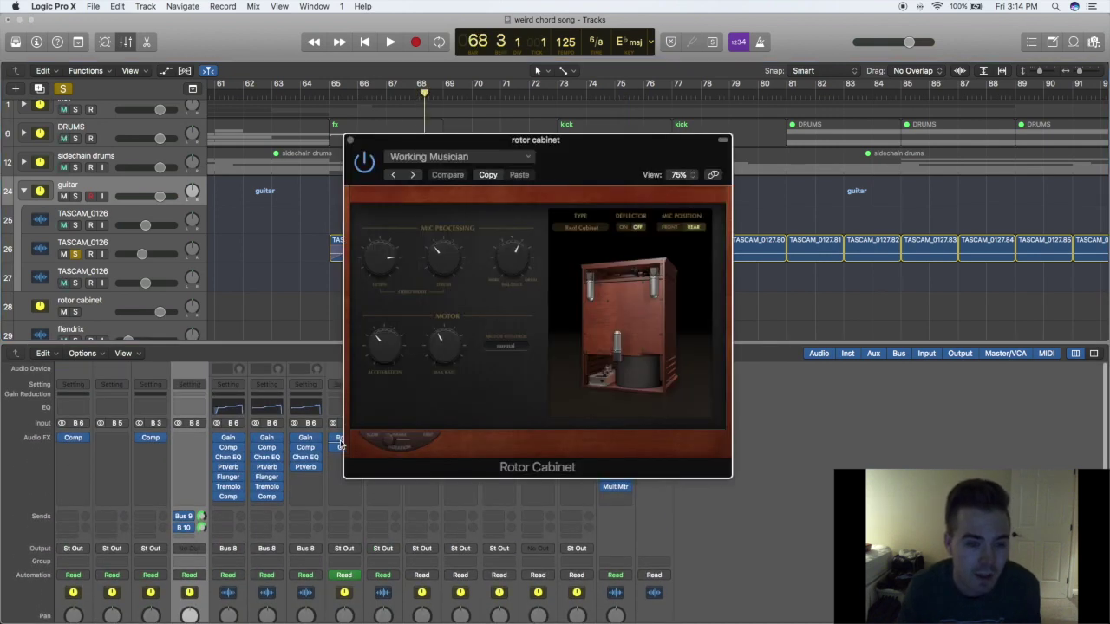
click(350, 141)
Start playback from bar 68 and switch the solo from the second TASCAM_0126 track to the rotor cabinet channel
key(space)
scroll(441, 280, down, 3)
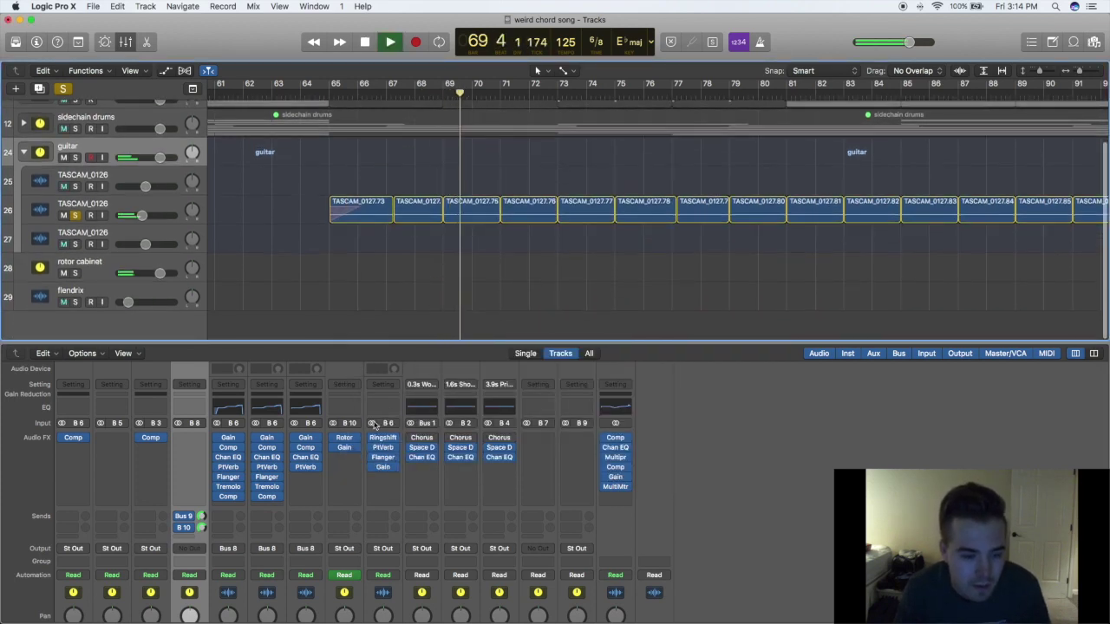
scroll(375, 423, down, 5)
scroll(338, 582, up, 1)
click(336, 593)
click(337, 593)
click(353, 593)
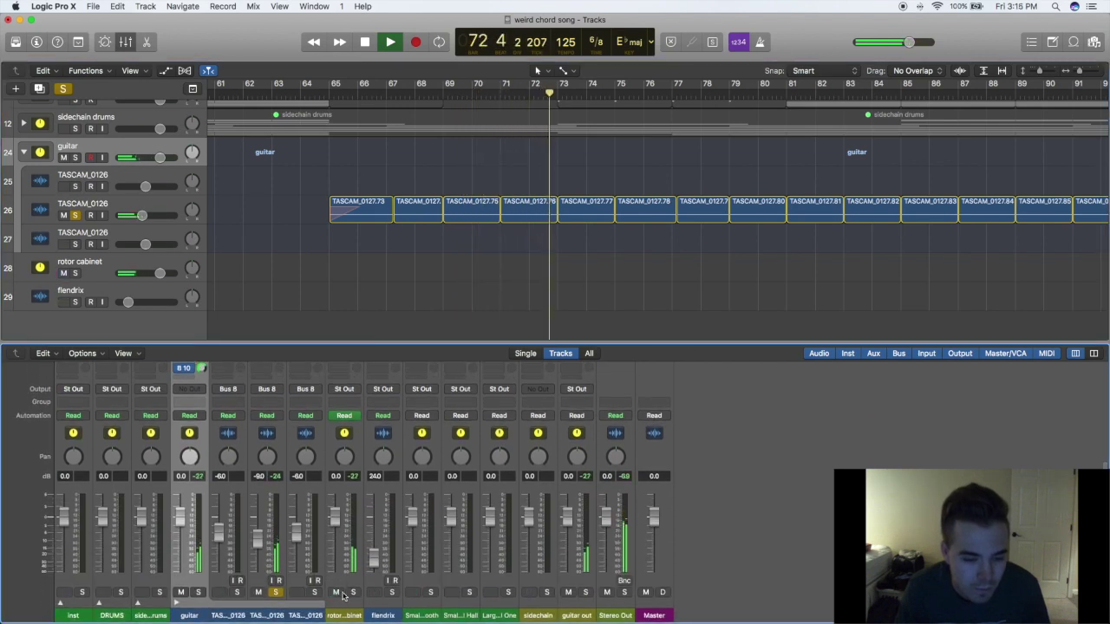
click(275, 593)
Take the rotor cabinet channel out of solo and stop playback at bar 77
scroll(365, 517, up, 5)
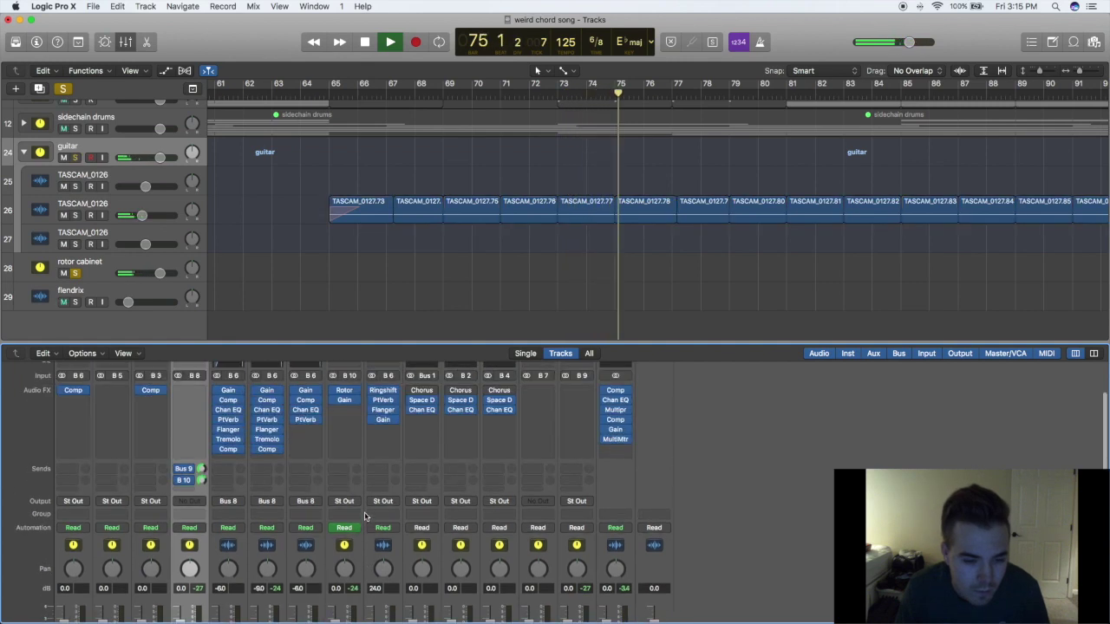
scroll(359, 564, down, 5)
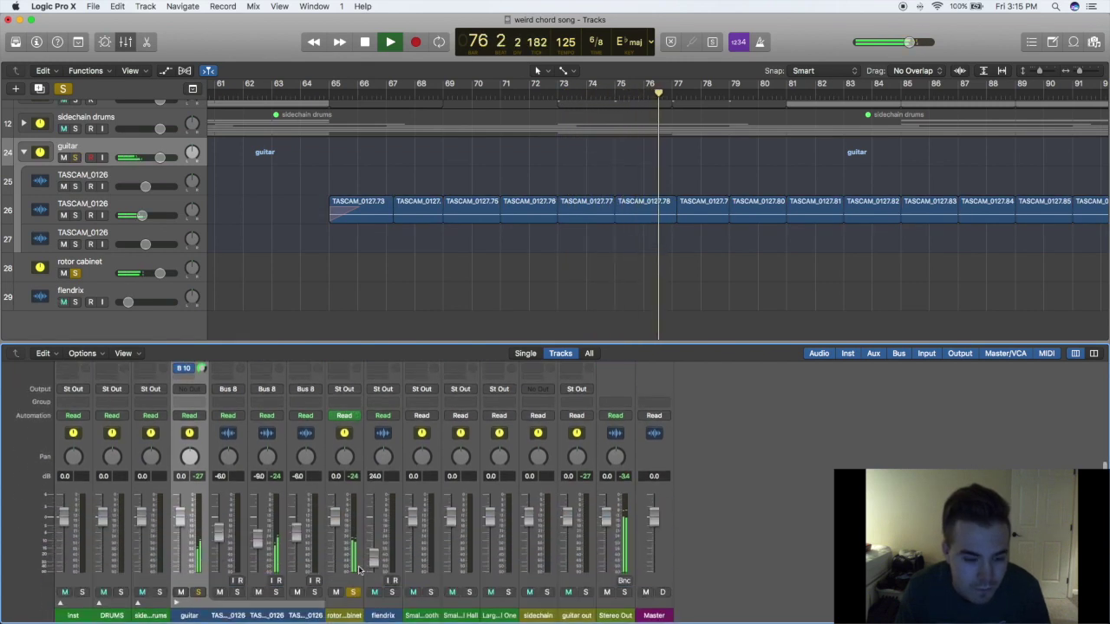
click(353, 592)
key(space)
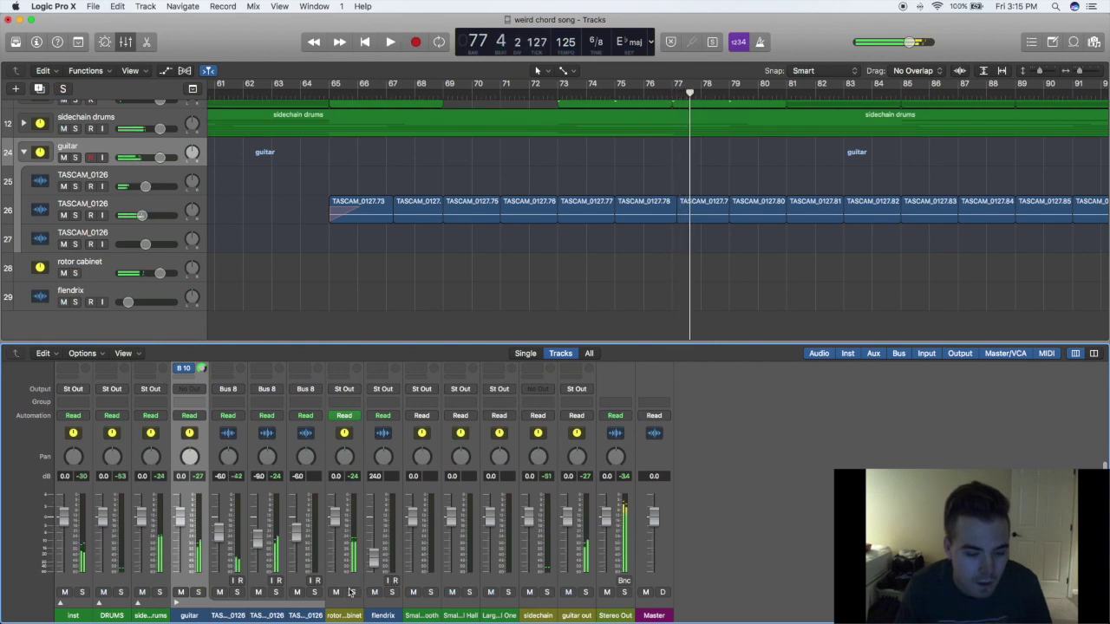
Review the mixer's routing and effects, selecting the guitar out channel and then the sidechain channel
scroll(353, 420, up, 5)
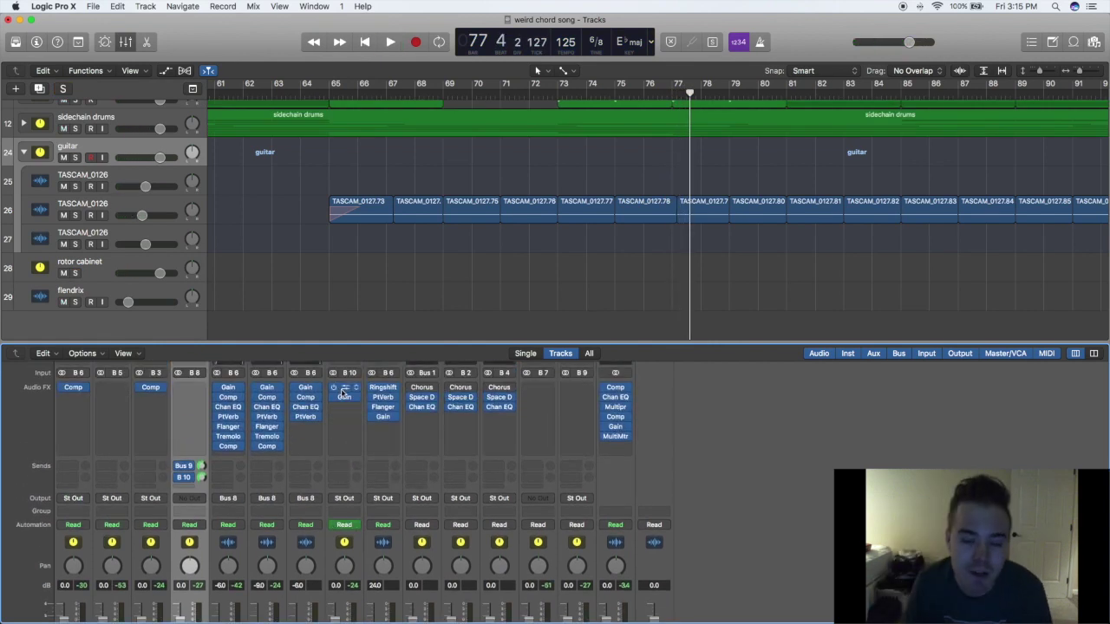
scroll(395, 486, down, 5)
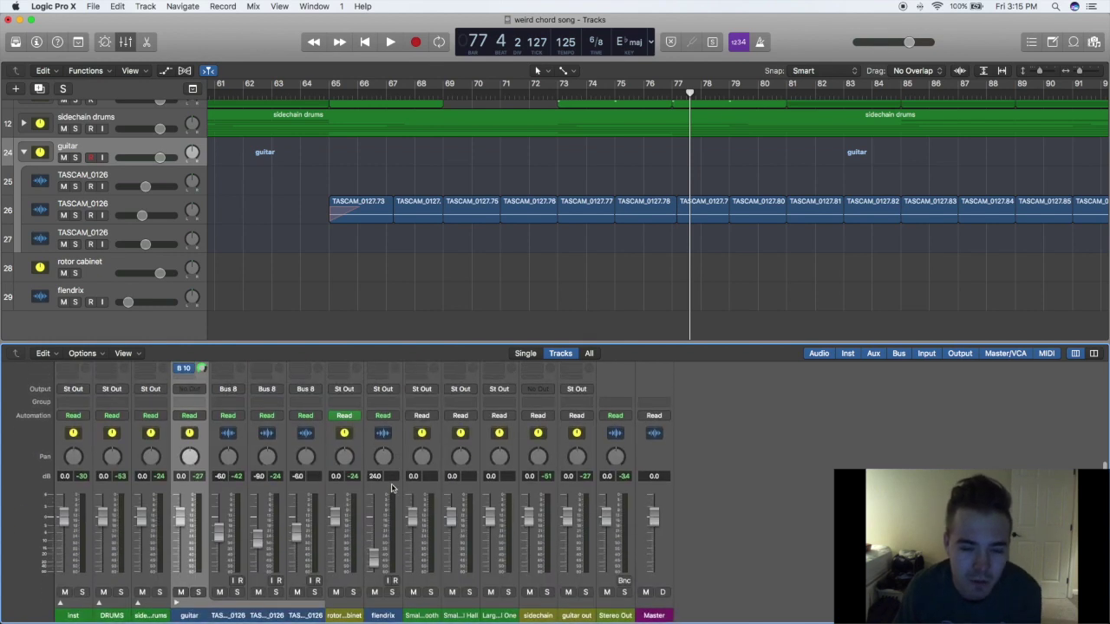
scroll(576, 537, up, 5)
scroll(577, 555, down, 5)
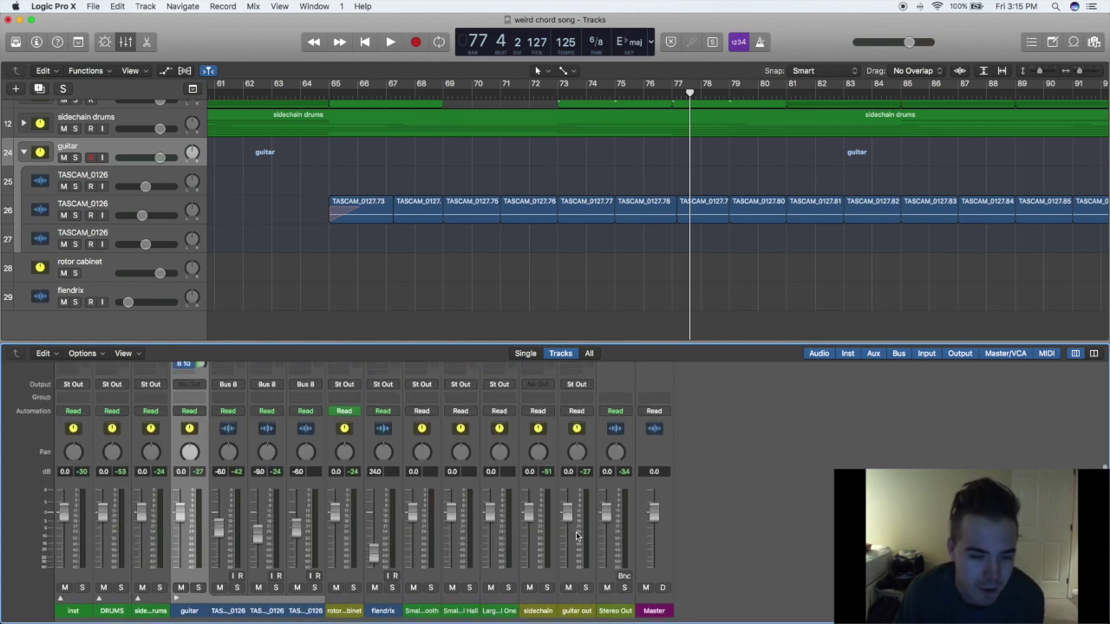
click(578, 579)
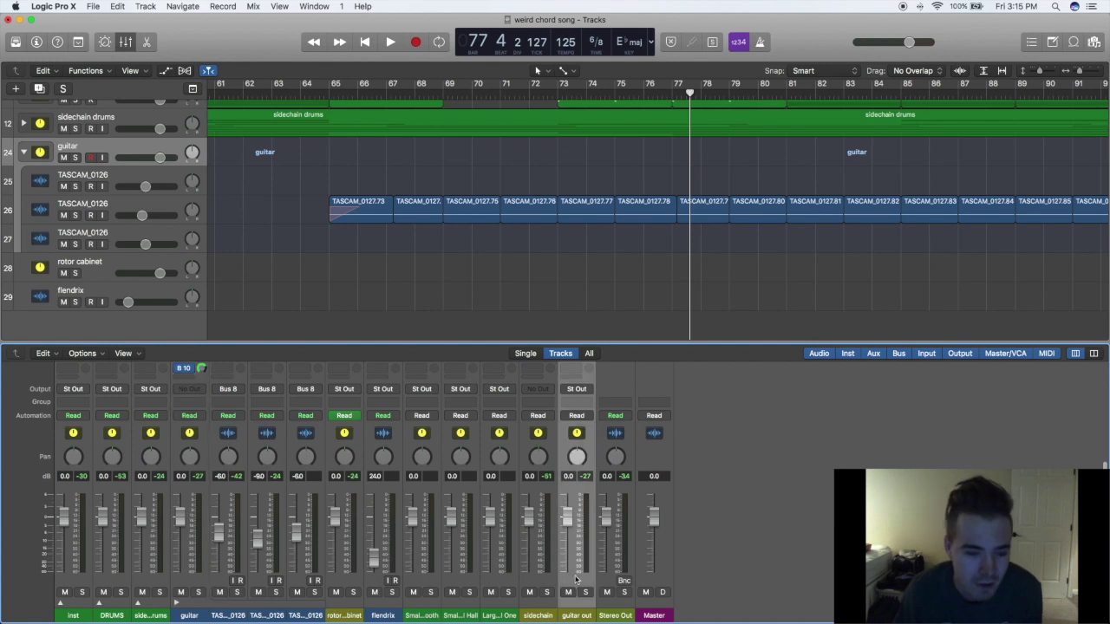
click(538, 579)
scroll(538, 573, up, 5)
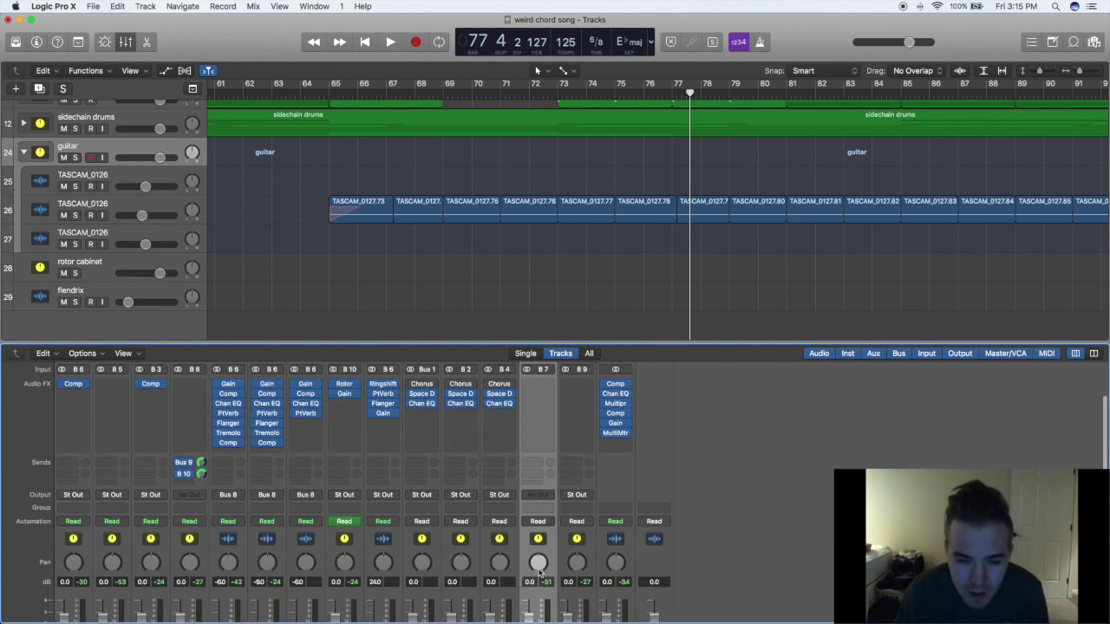
Place the playhead at bar 97, where the first TASCAM_0126 track's regions resume
scroll(434, 264, right, 15)
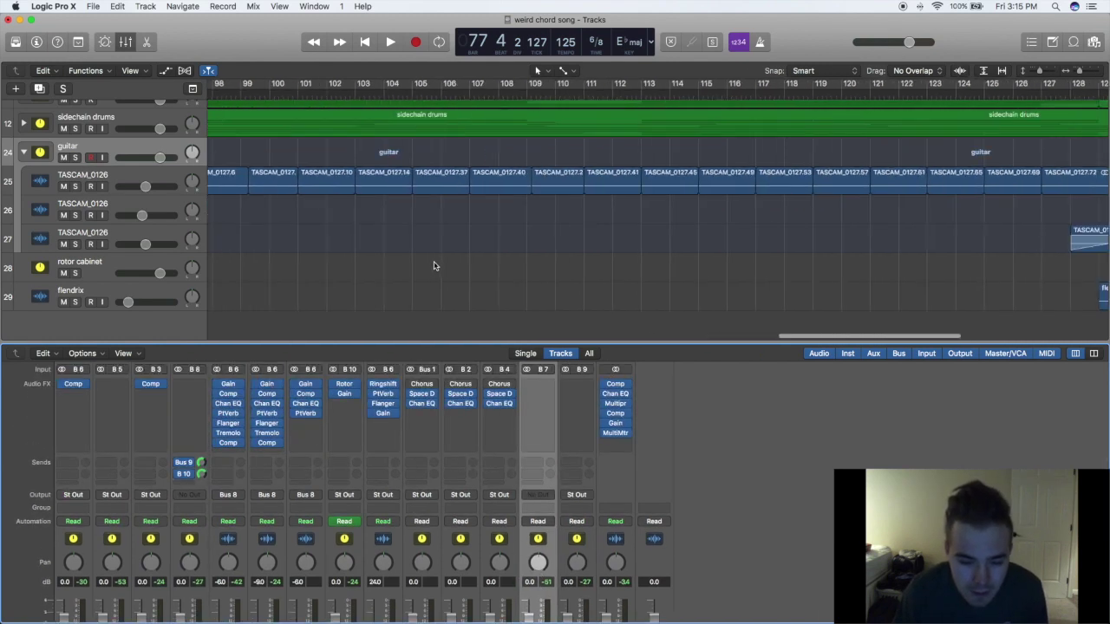
scroll(297, 189, left, 6)
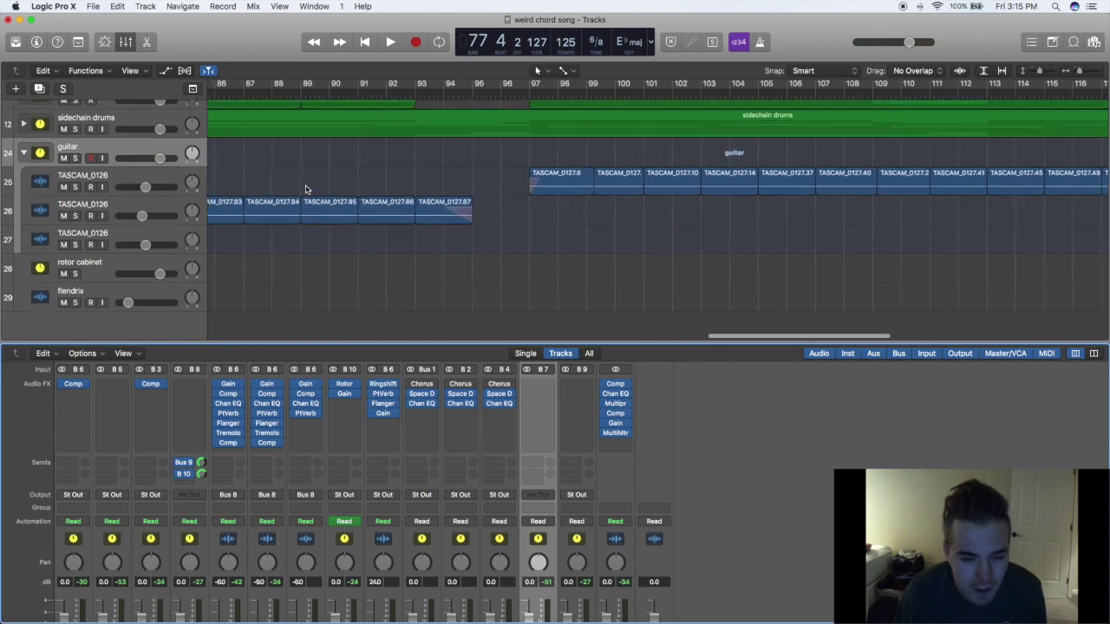
click(546, 106)
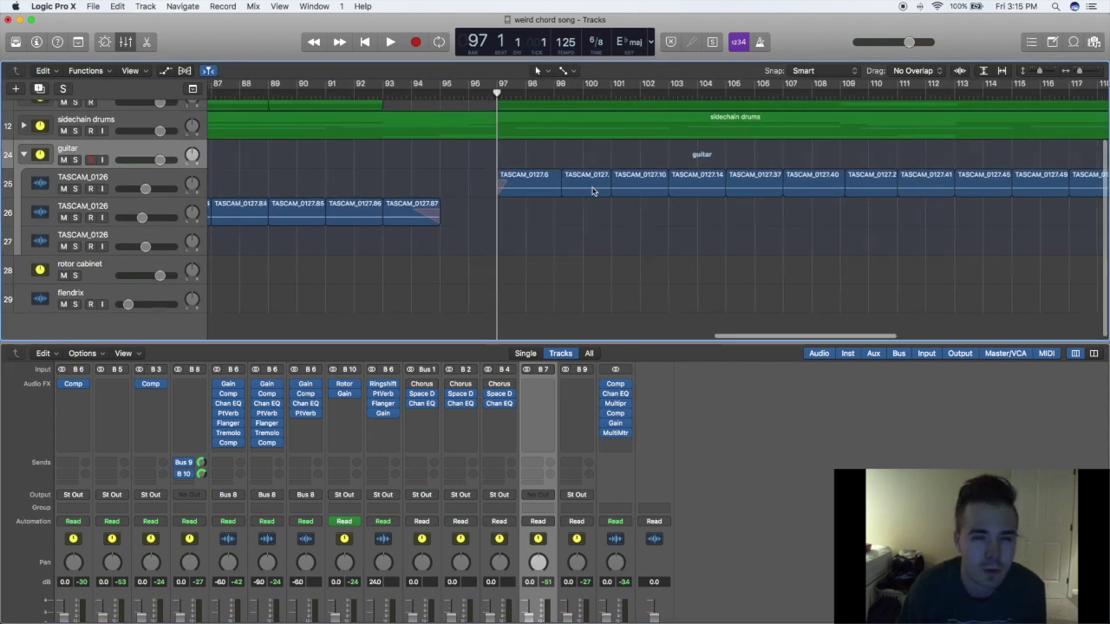
Move the playhead to bar 134 over the third TASCAM_0126 track's long region, leaving cycle mode off
scroll(607, 193, right, 15)
scroll(563, 156, left, 1)
click(532, 89)
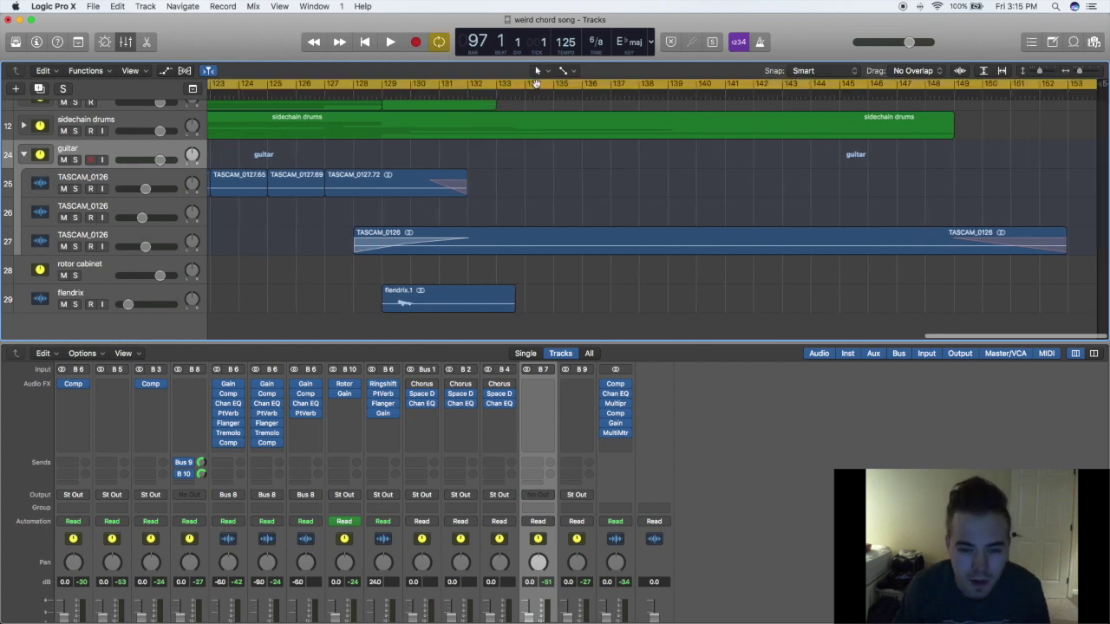
click(538, 80)
click(538, 90)
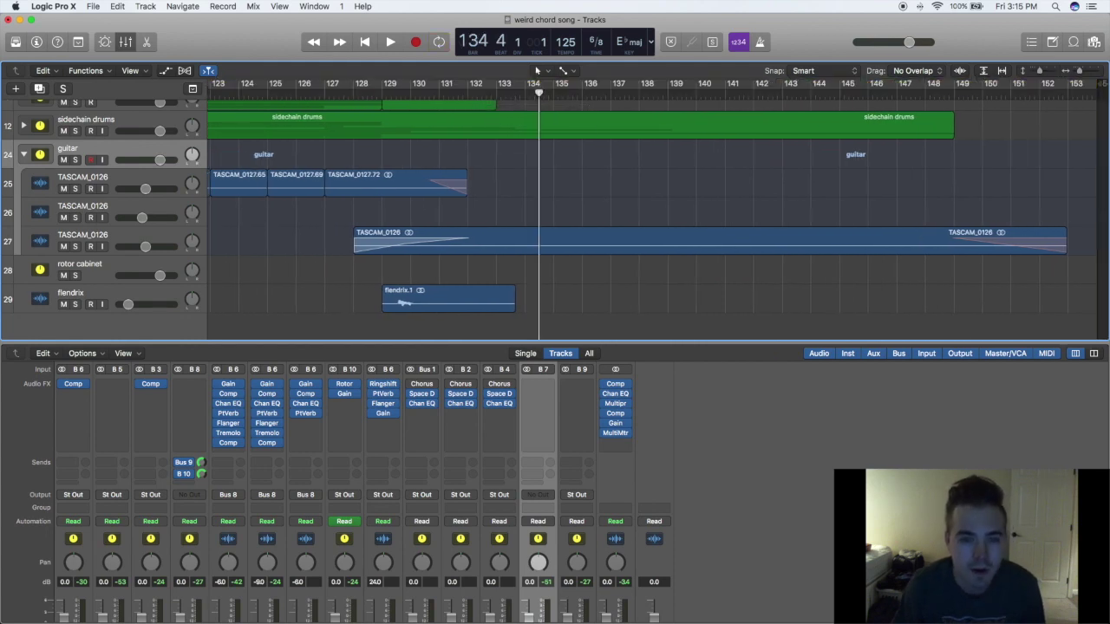
Select the third TASCAM_0126 track, examine its PlatinumVerb settings, and close the plug-in
click(183, 252)
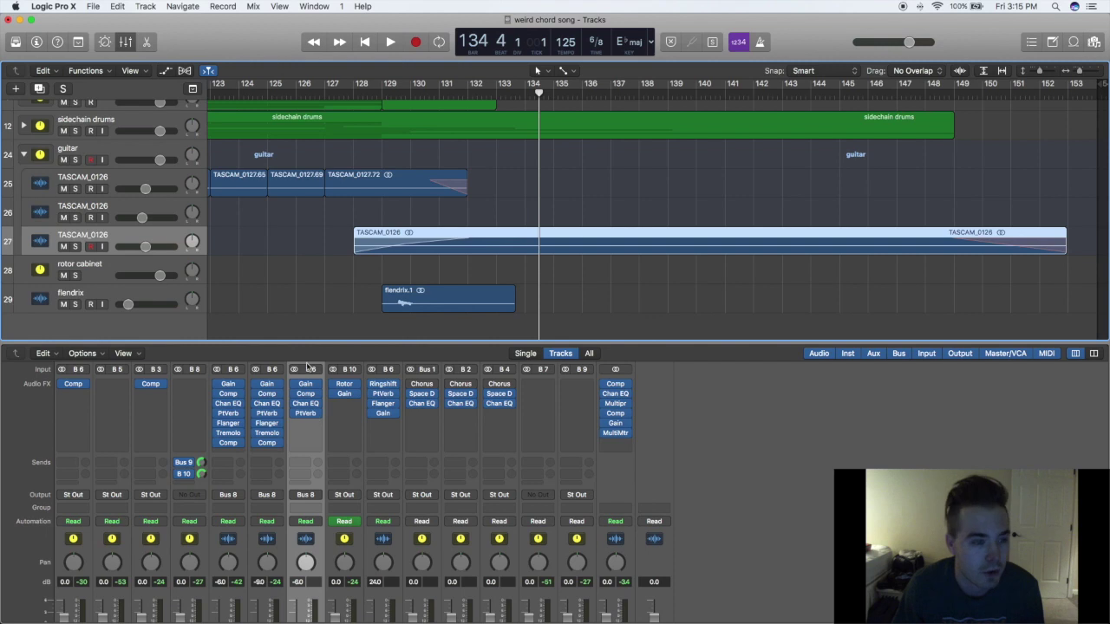
mouse_move(280, 425)
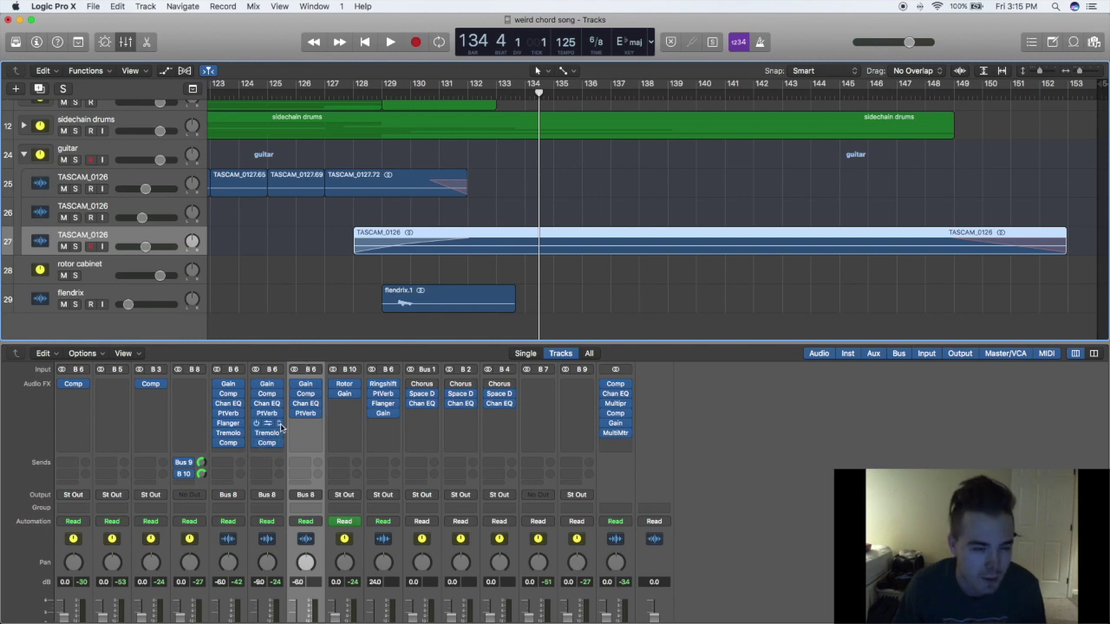
scroll(305, 417, down, 1)
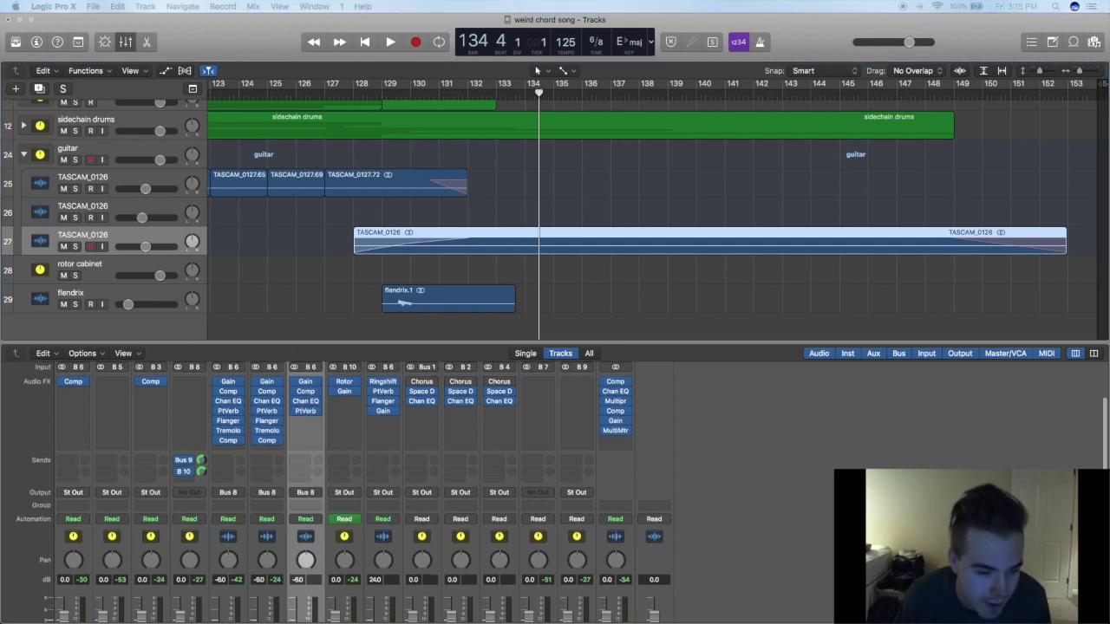
click(305, 411)
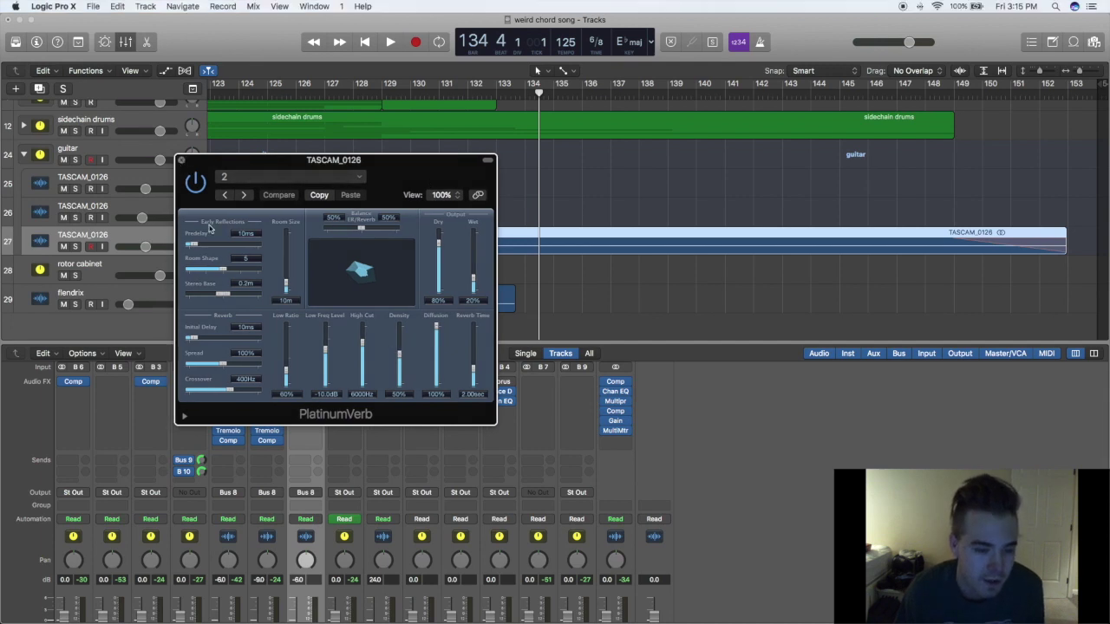
click(181, 162)
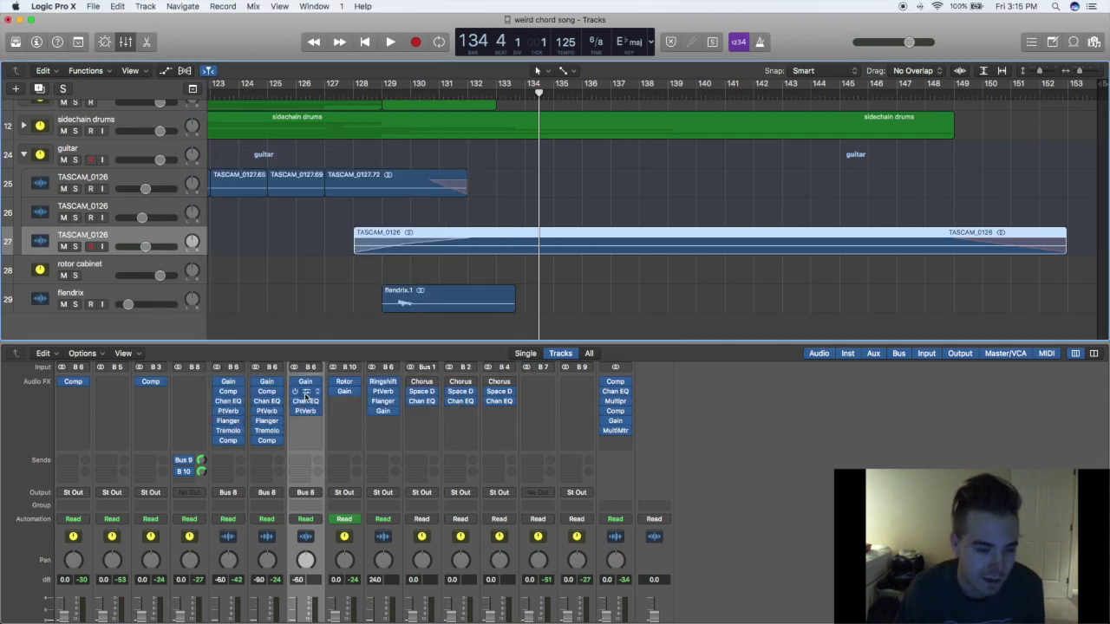
Collapse the guitar stack and expand the inst stack to show its instrument tracks
click(24, 155)
scroll(31, 114, up, 5)
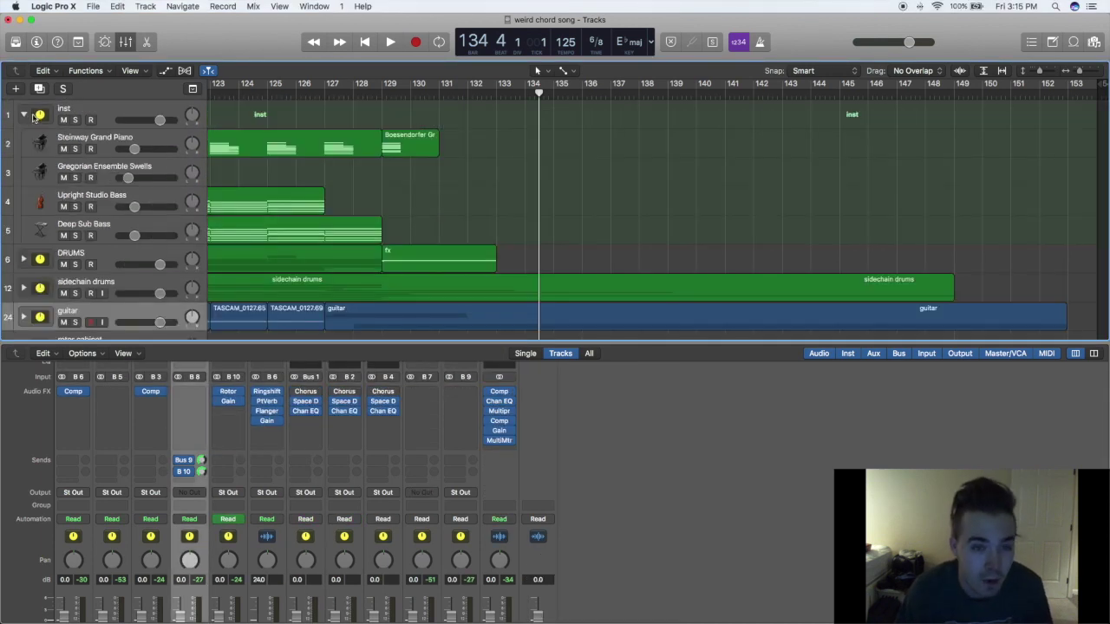
scroll(404, 191, left, 10)
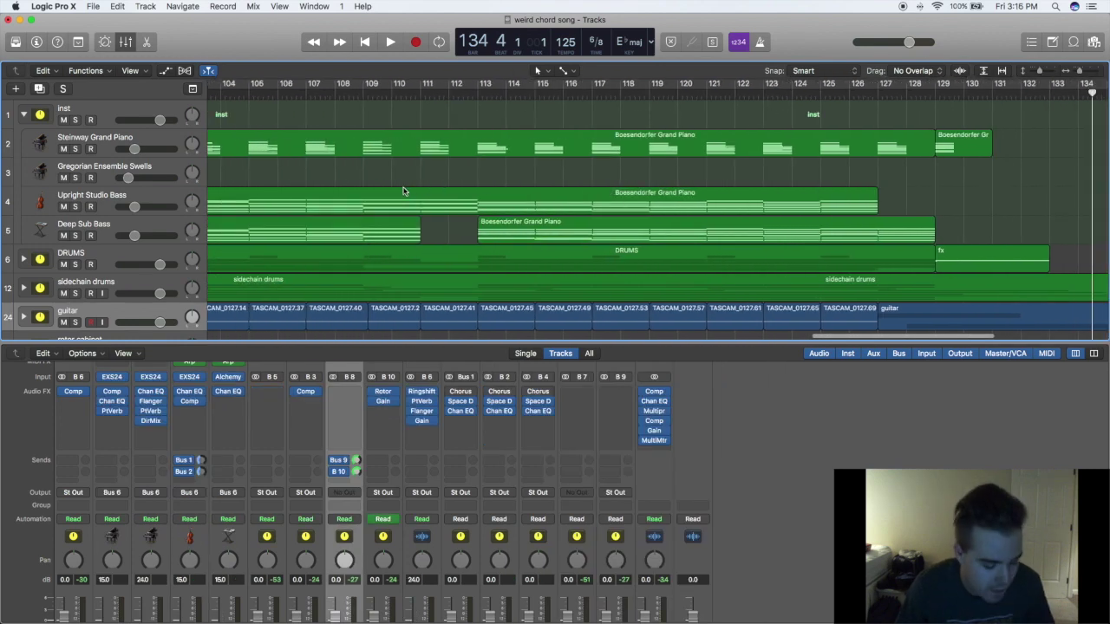
key(super+Left)
key(super+Left)
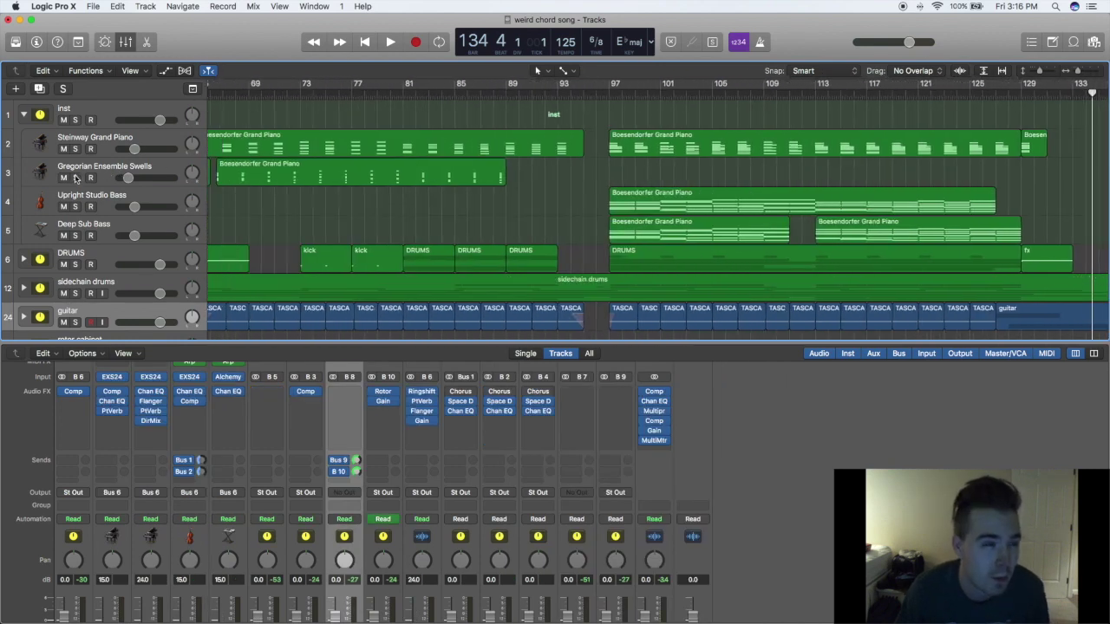
Solo the Gregorian Ensemble Swells track and play back its Boesendorfer Grand Piano region
click(75, 177)
scroll(347, 173, left, 3)
click(347, 94)
key(space)
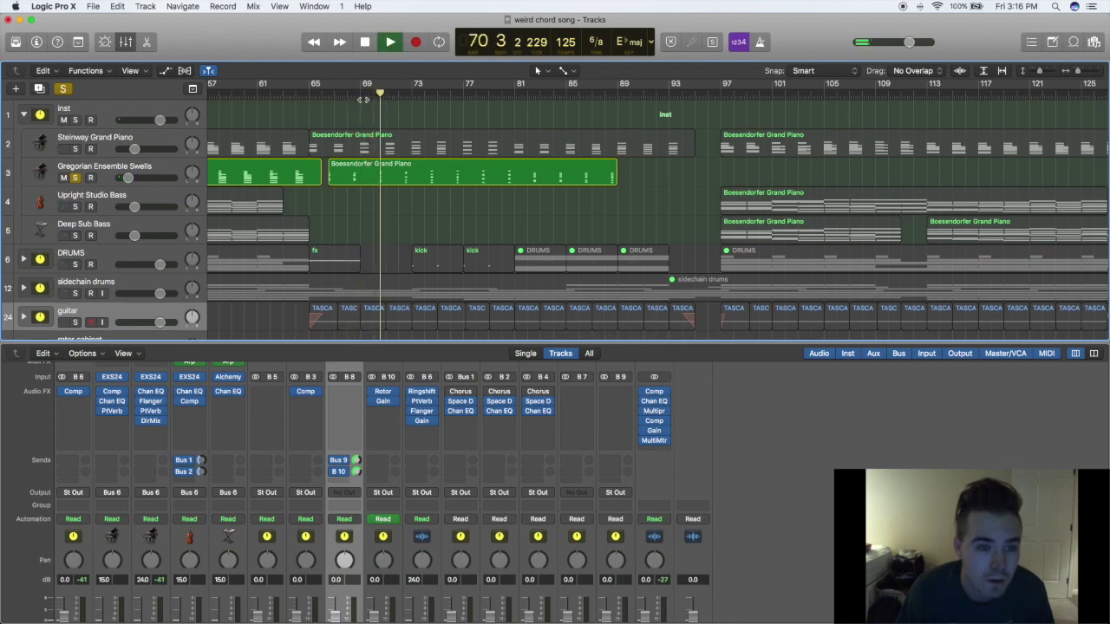
scroll(407, 169, right, 2)
scroll(408, 169, right, 1)
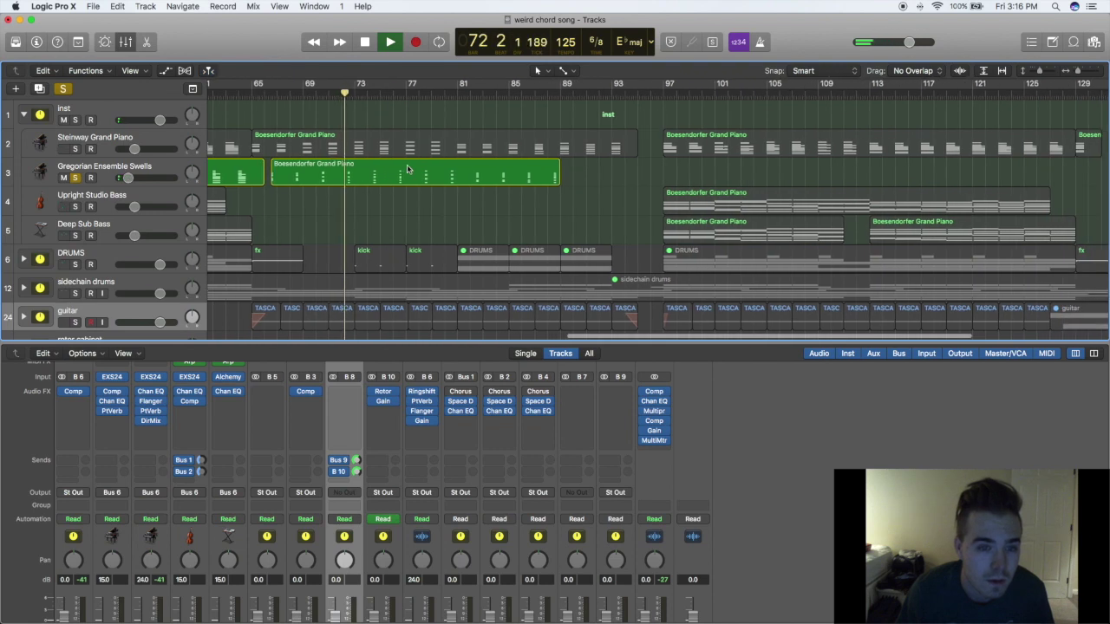
Solo the Steinway Grand Piano track together with the Gregorian Ensemble Swells, with playback stopped at bar 72
click(75, 149)
click(76, 177)
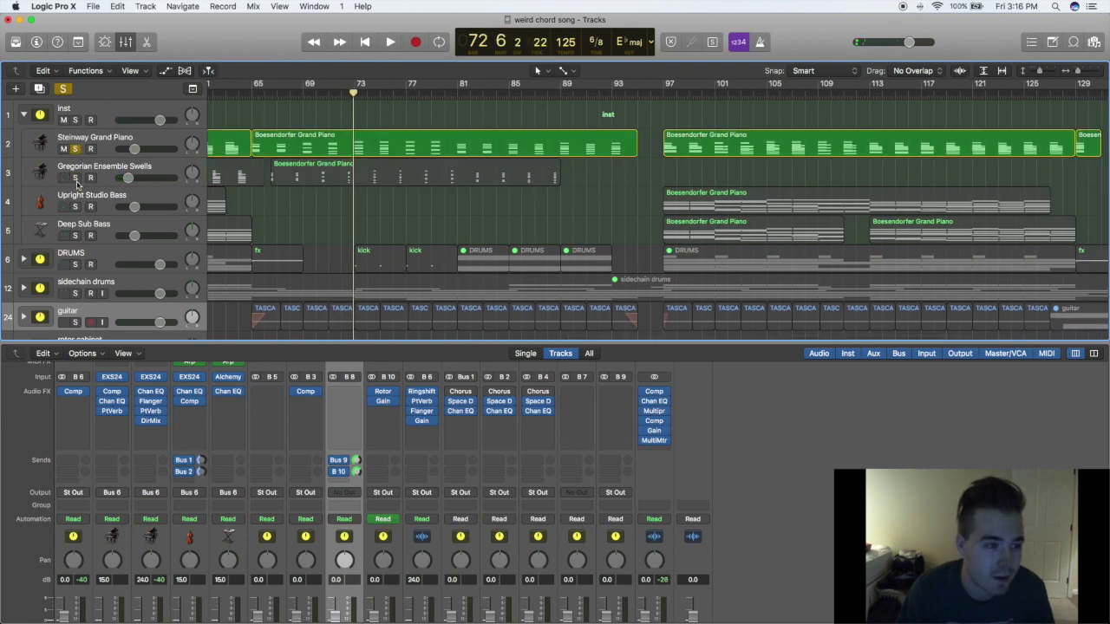
click(76, 177)
Play the soloed piano and ensemble parts together from bar 72 to compare how their chords alternate
key(super+Right)
key(super+Right)
key(super+Right)
key(super+Right)
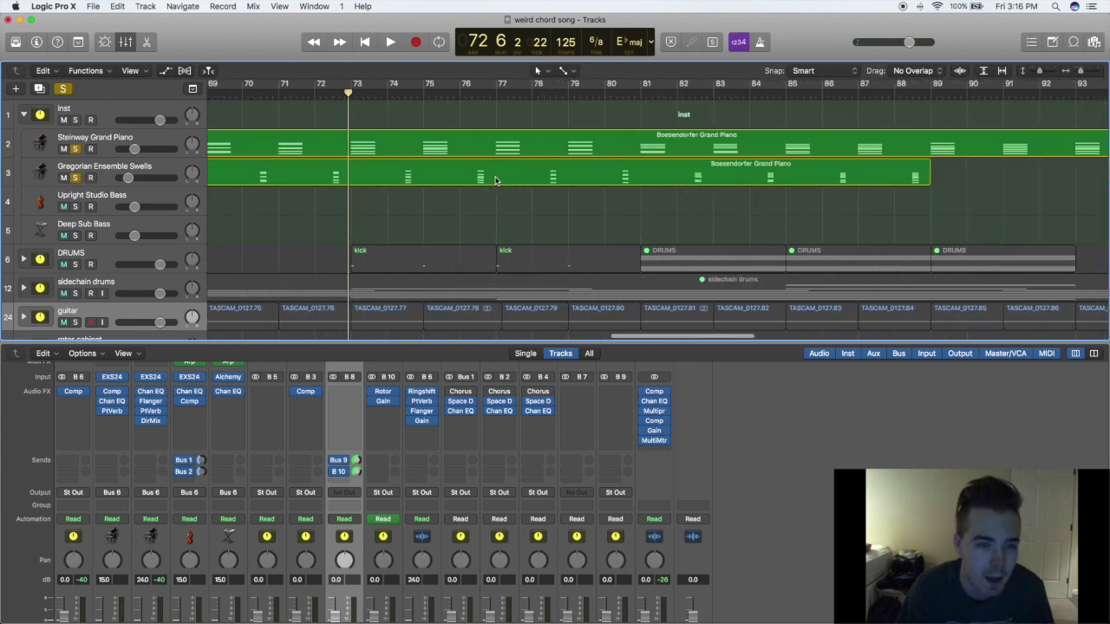
key(super+Left)
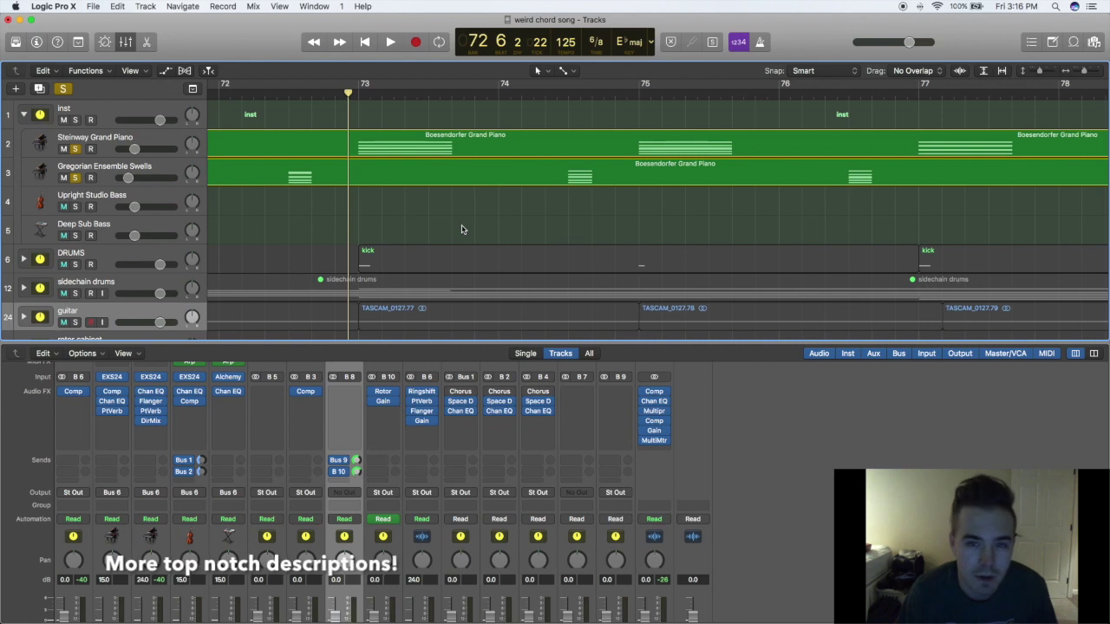
key(space)
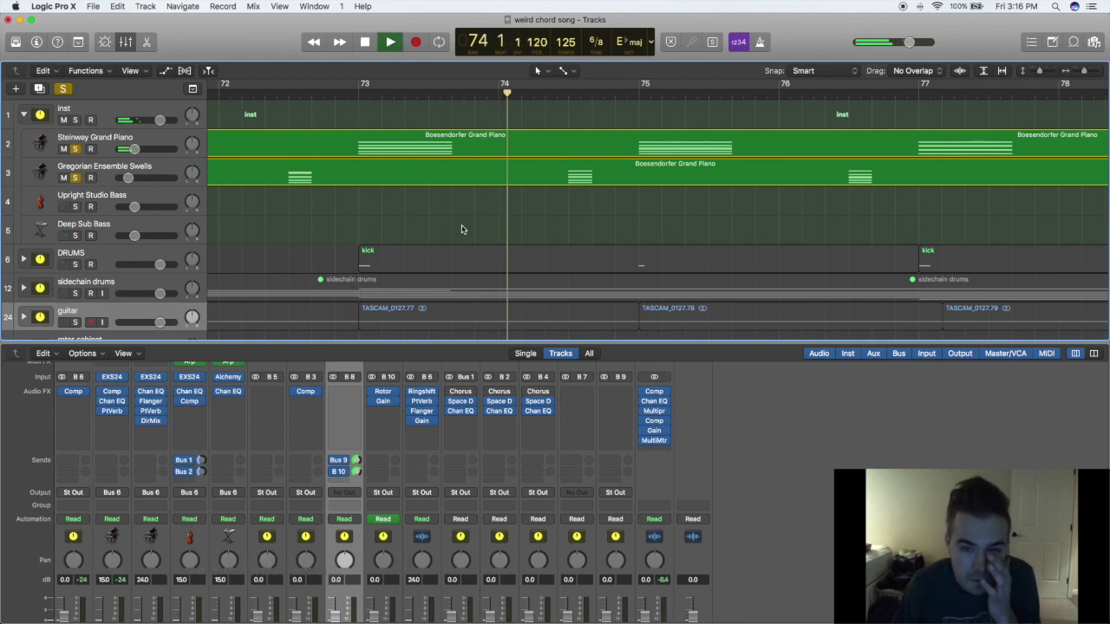
scroll(461, 229, right, 1)
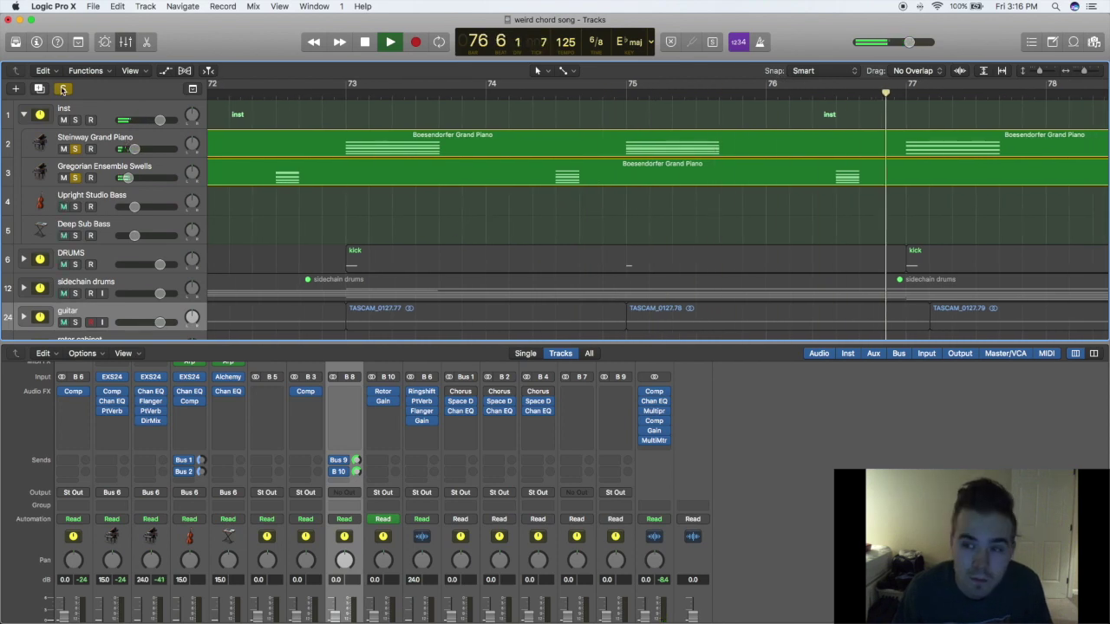
Stop playback of the piano and ensemble parts and turn off all track solos
key(super+Left)
key(space)
key(ctrl+alt+super+s)
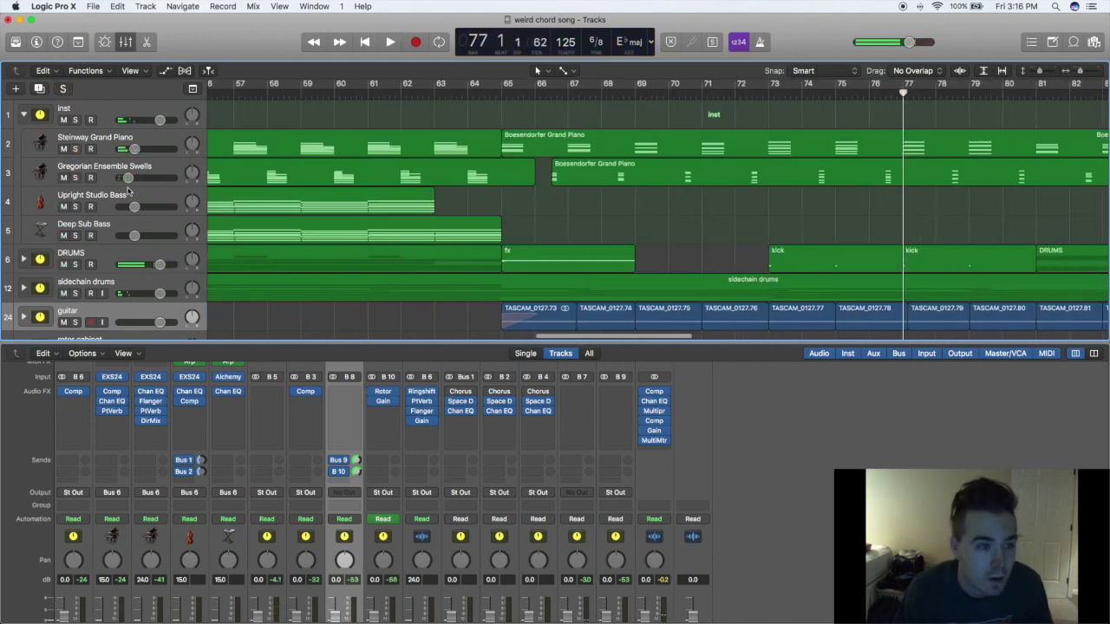
Solo the Upright Studio Bass and Deep Sub Bass tracks and move the playhead to bar 33
click(100, 199)
click(75, 206)
click(75, 235)
scroll(508, 211, left, 5)
scroll(507, 210, left, 5)
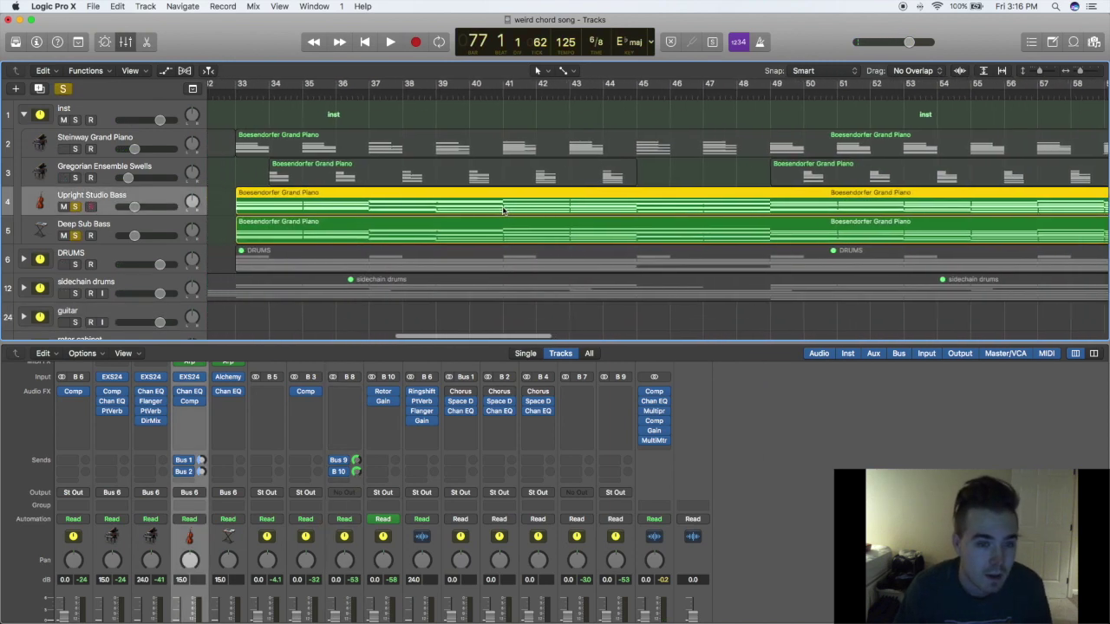
key(super+Left)
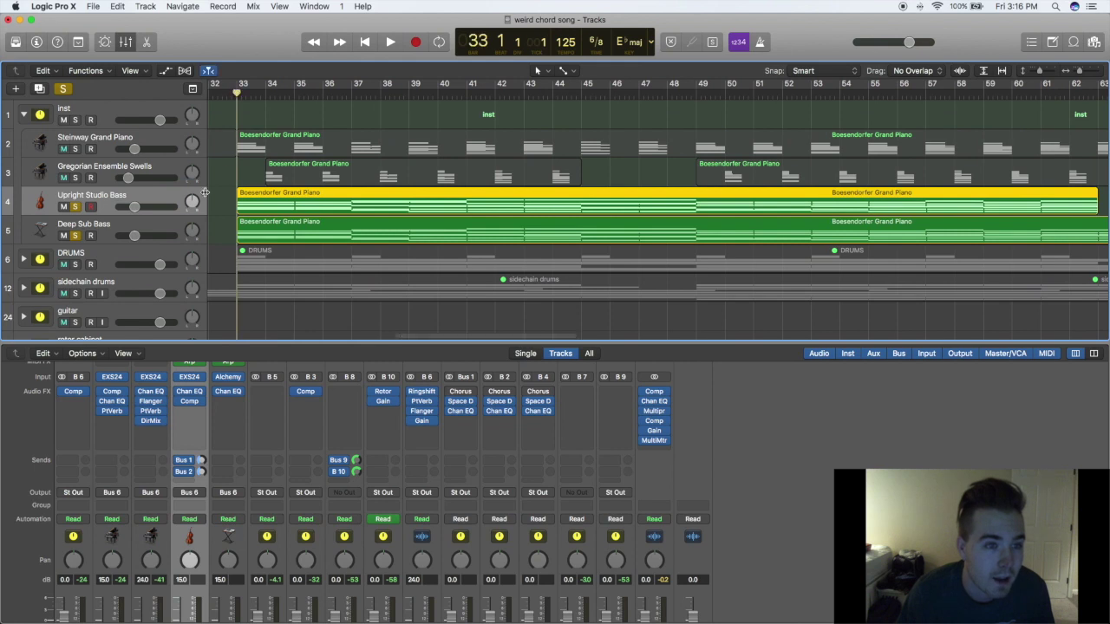
Take the Deep Sub Bass out of solo and select the Upright Studio Bass track, leaving it soloed alone
mouse_move(194, 397)
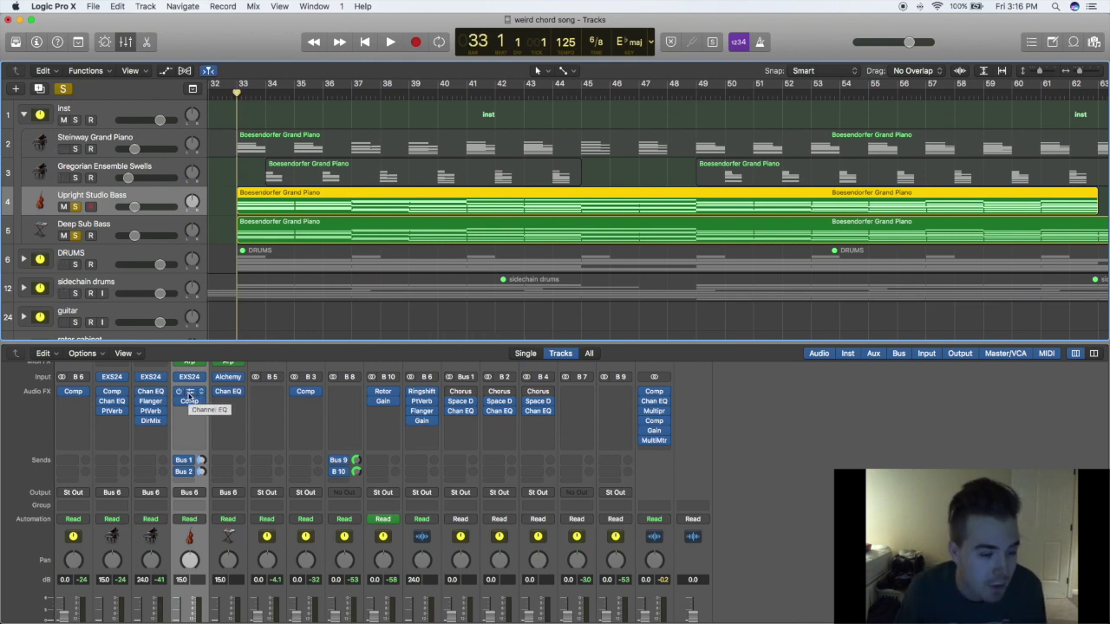
click(110, 227)
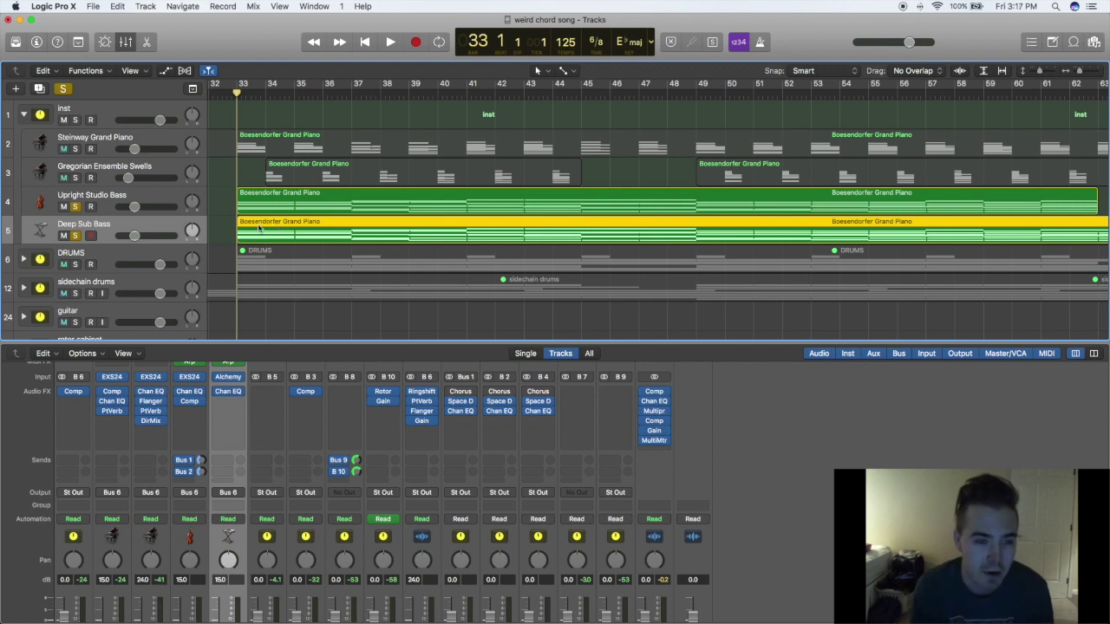
click(95, 201)
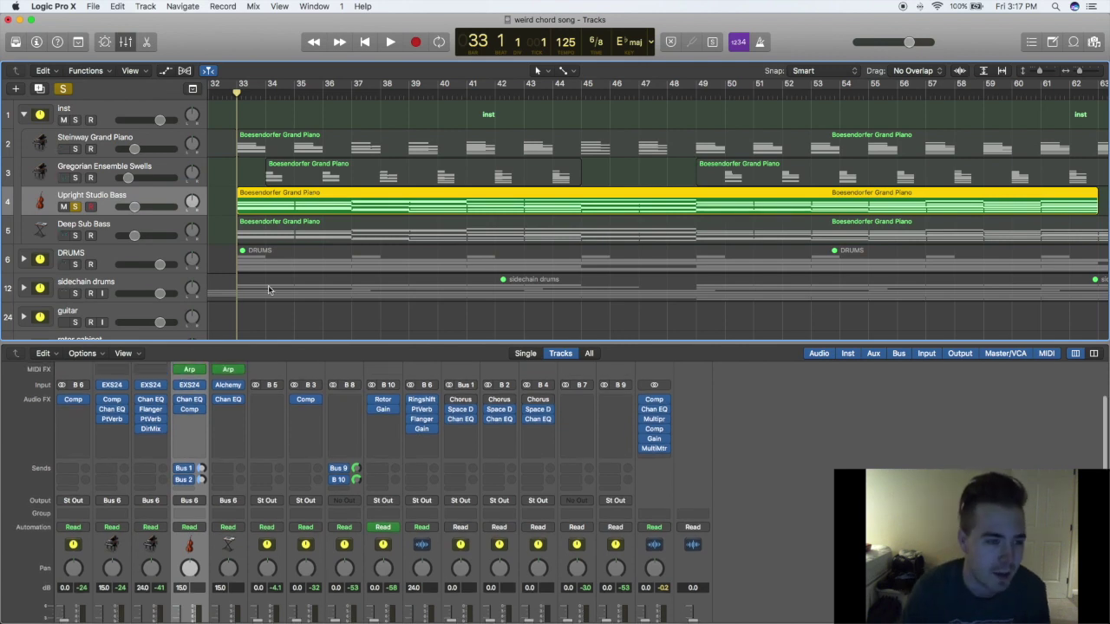
View the Steinway Grand Piano region's chord notes in the Piano Roll and close the editor
click(295, 143)
key(n)
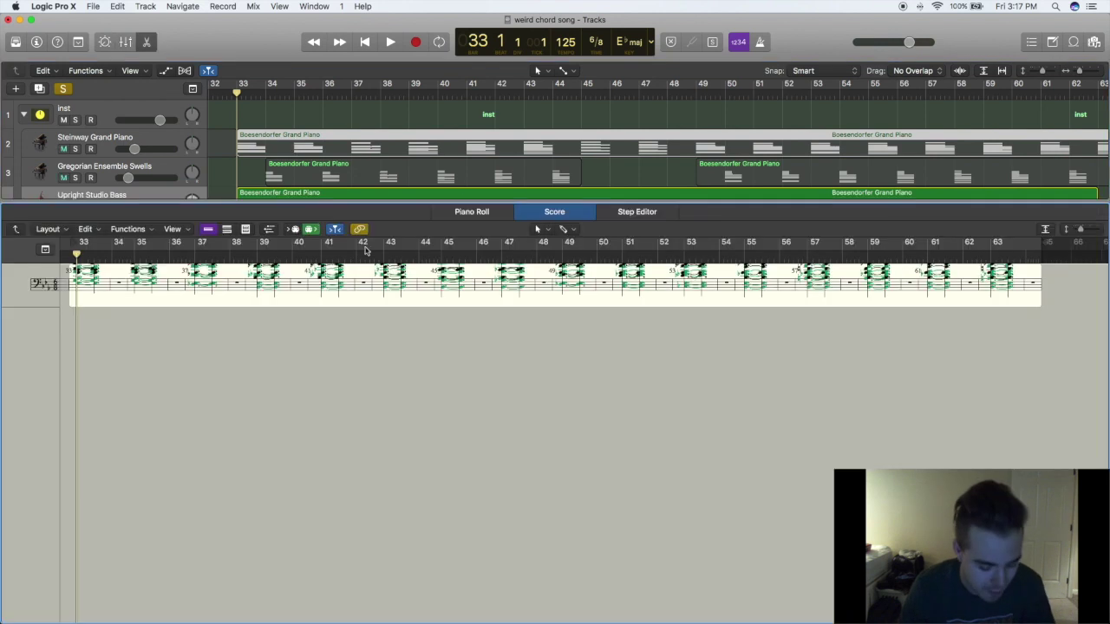
click(470, 213)
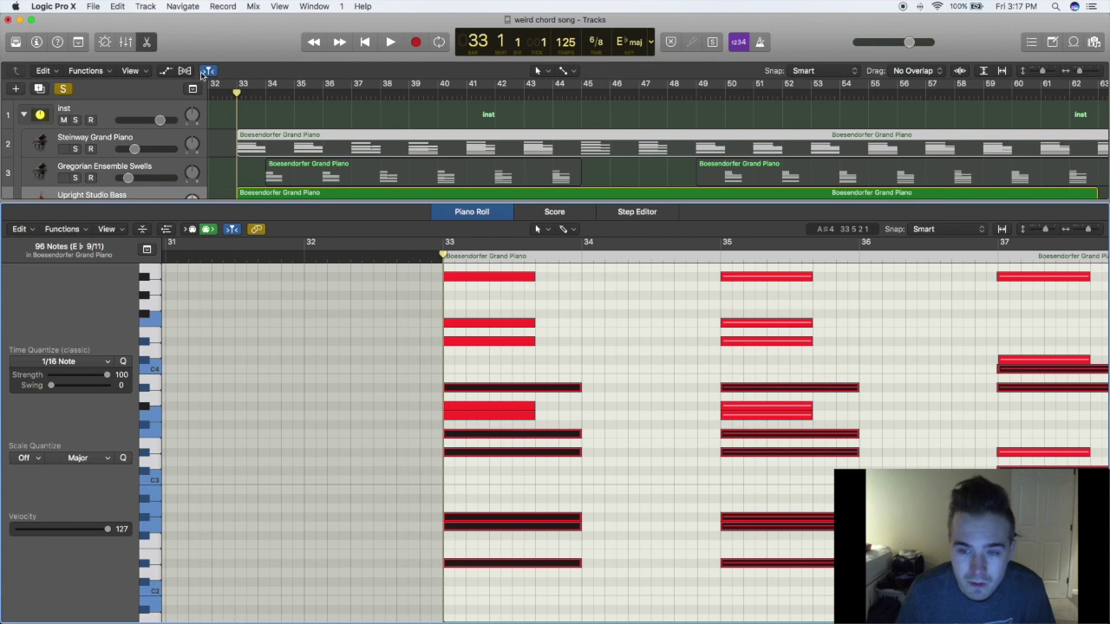
key(e)
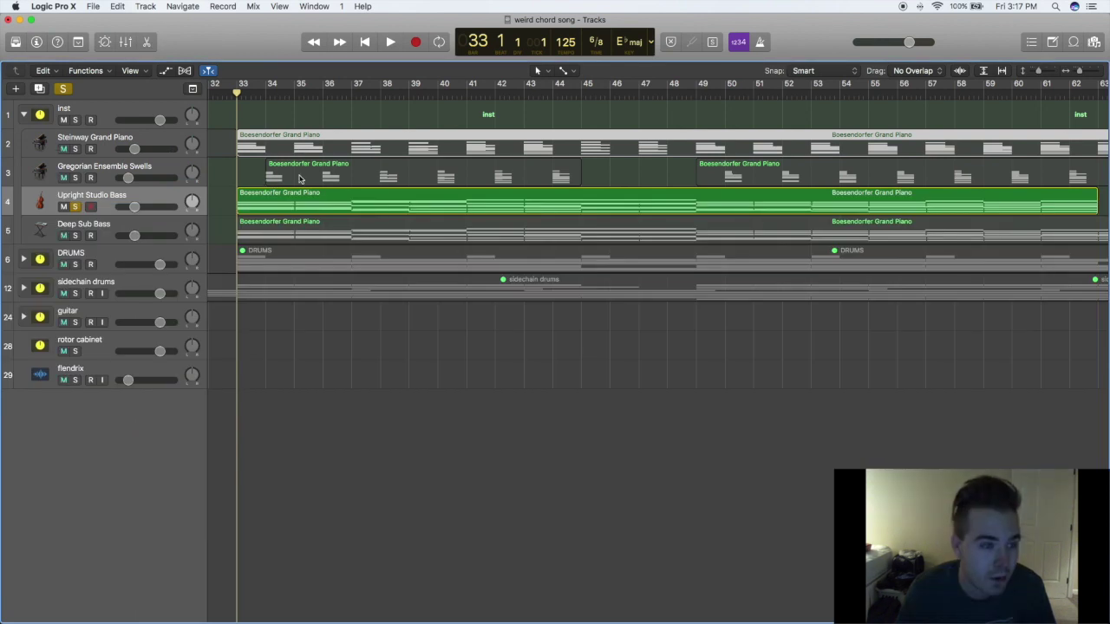
Open the Upright Studio Bass region in the Piano Roll to compare its notes with the piano chords
click(282, 199)
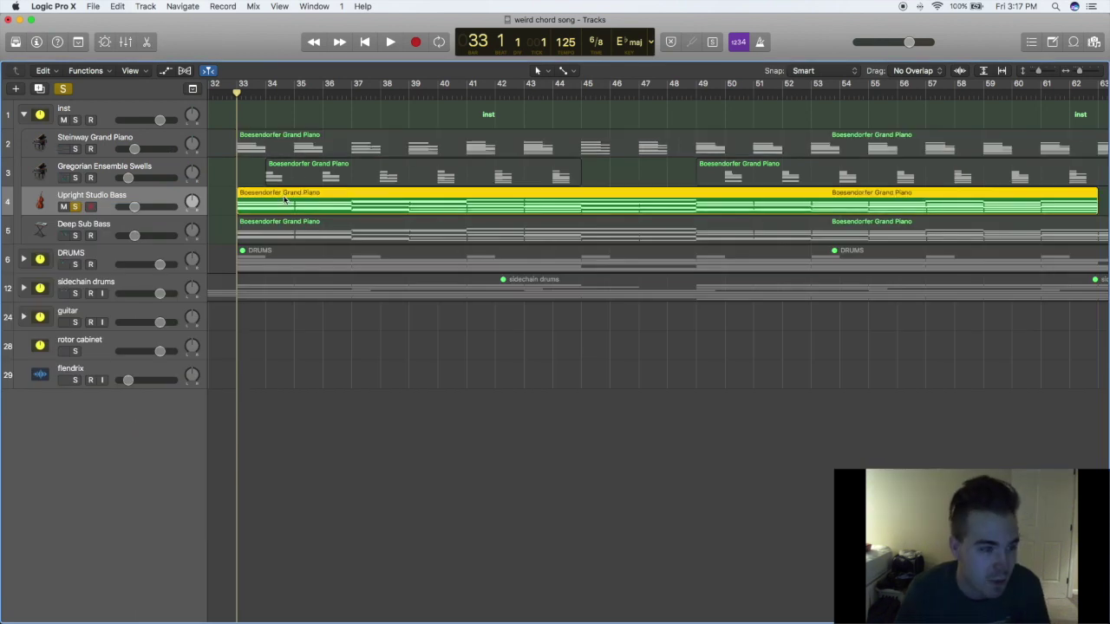
key(n)
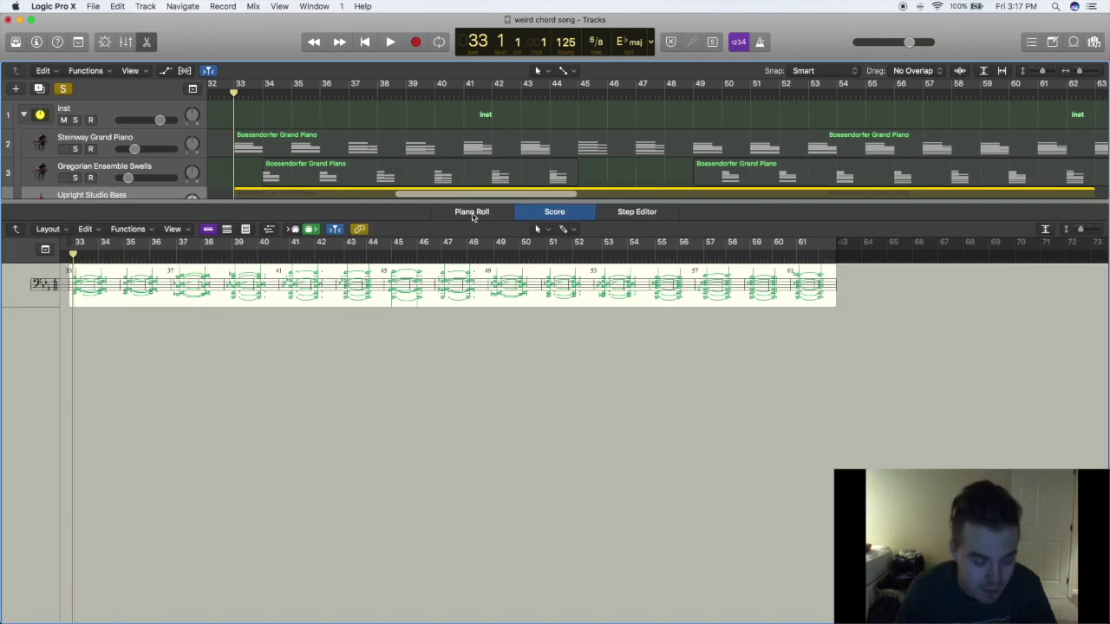
click(473, 213)
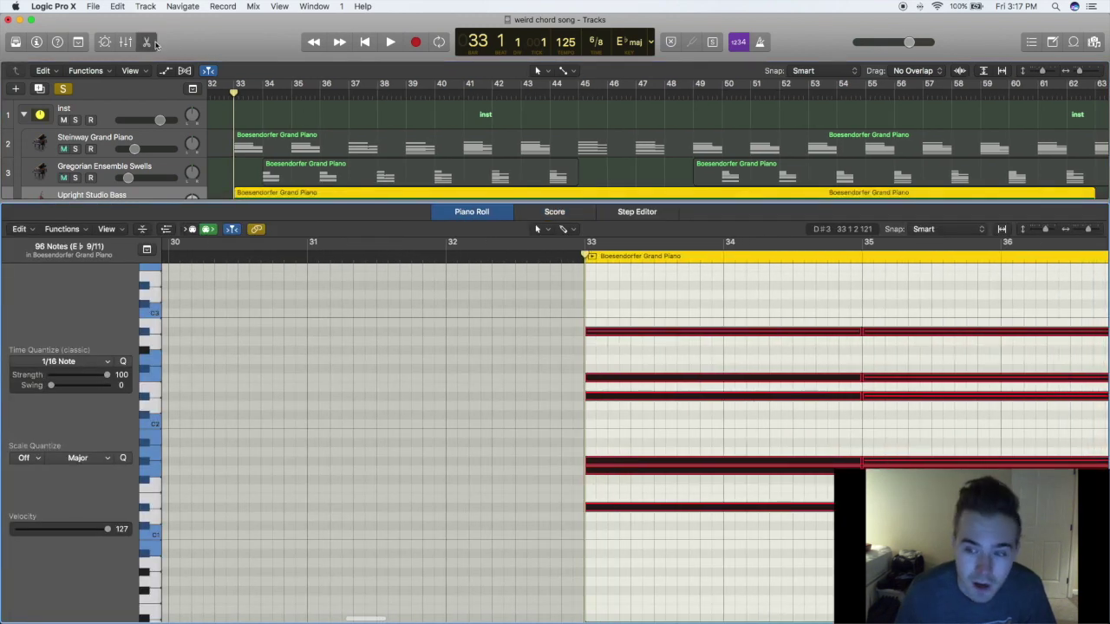
Bring back the mixer and inspect the Upright Studio Bass track's Arpeggiator settings, closing the plug-in window when done
click(147, 42)
scroll(191, 423, up, 5)
click(190, 423)
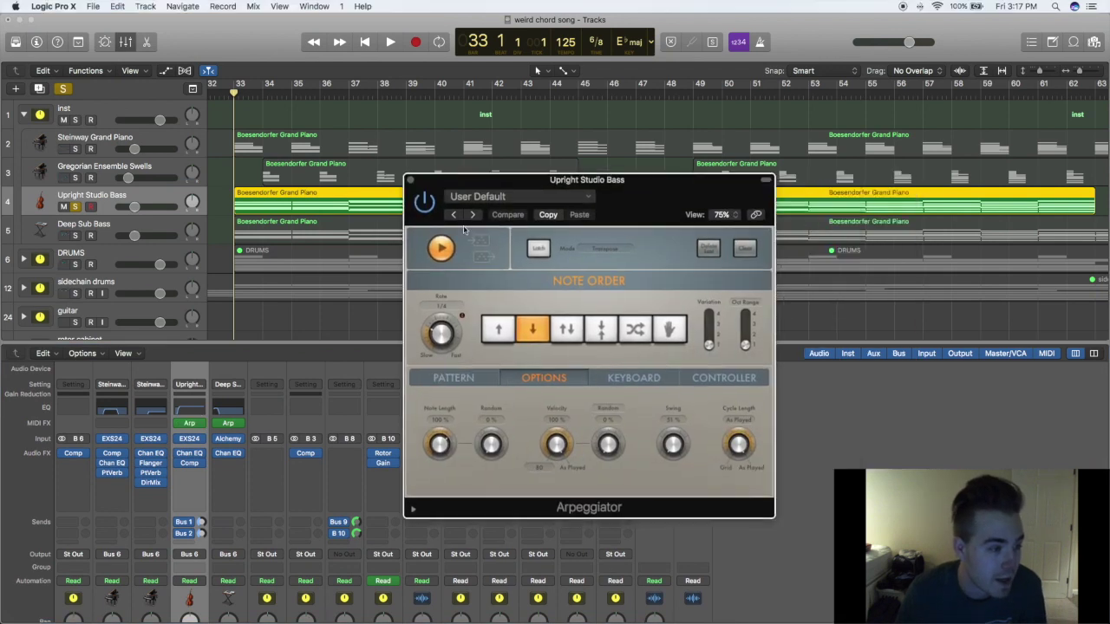
click(410, 180)
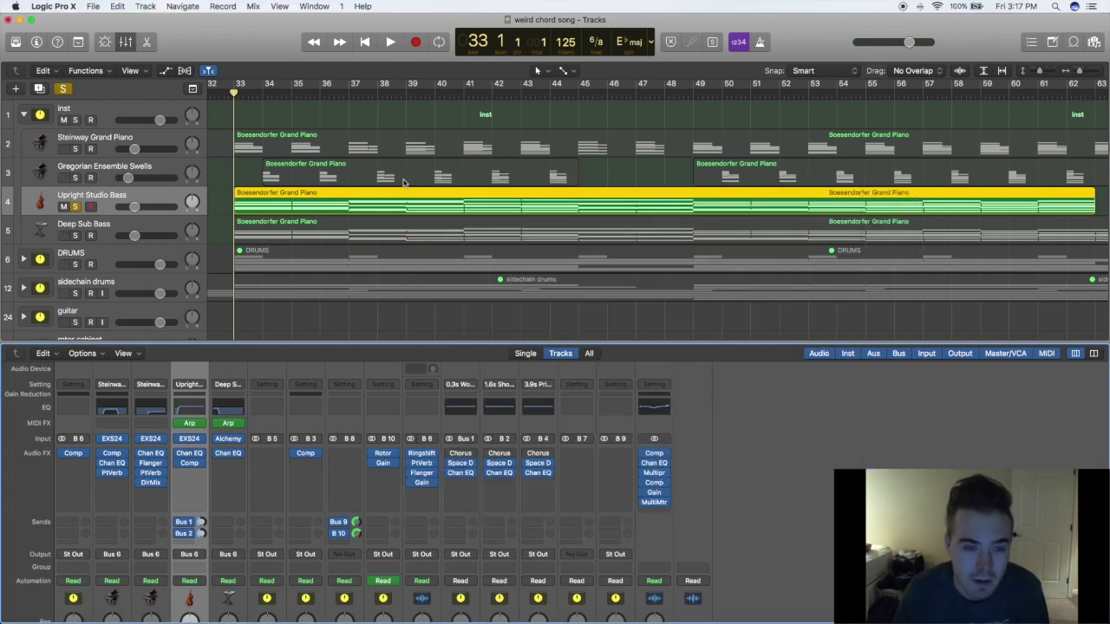
Play the soloed Upright Studio Bass from bar 33 and stop after a short listen
click(235, 94)
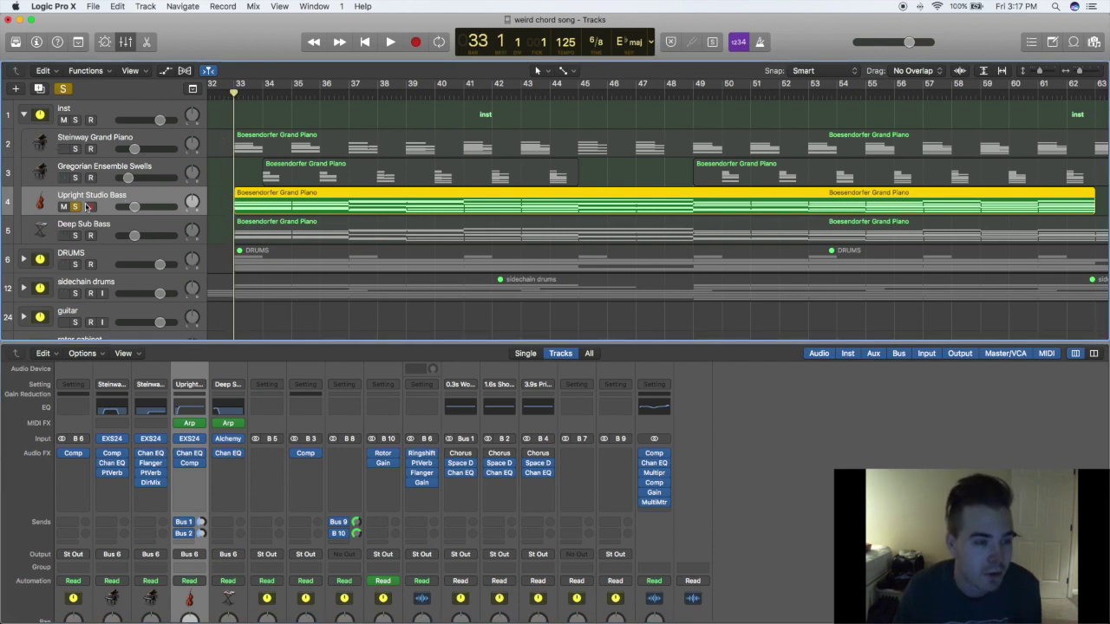
key(space)
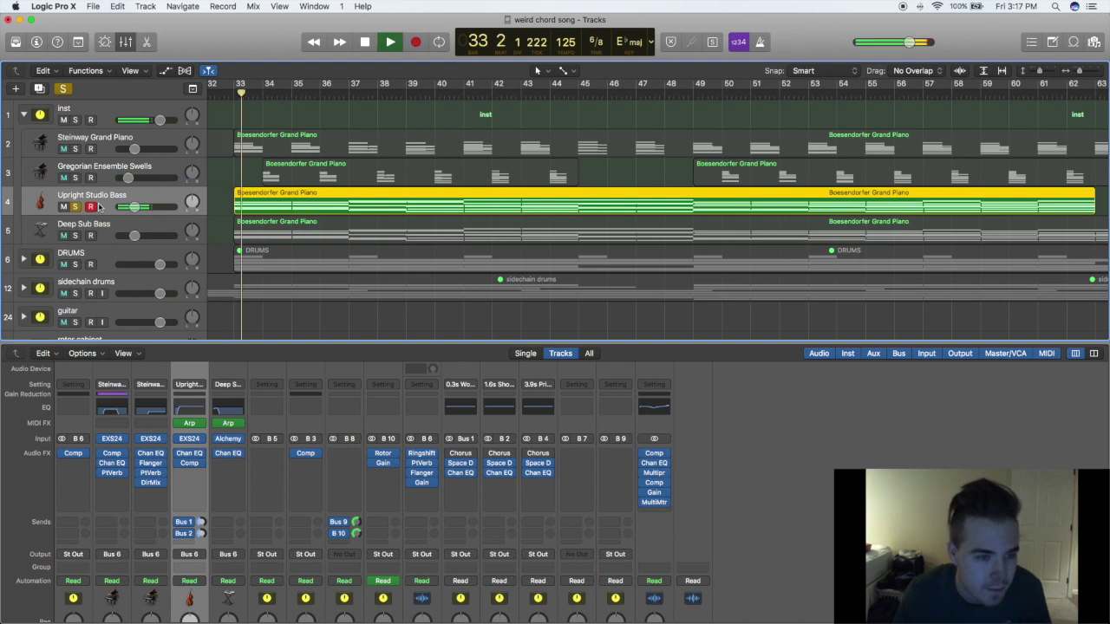
key(space)
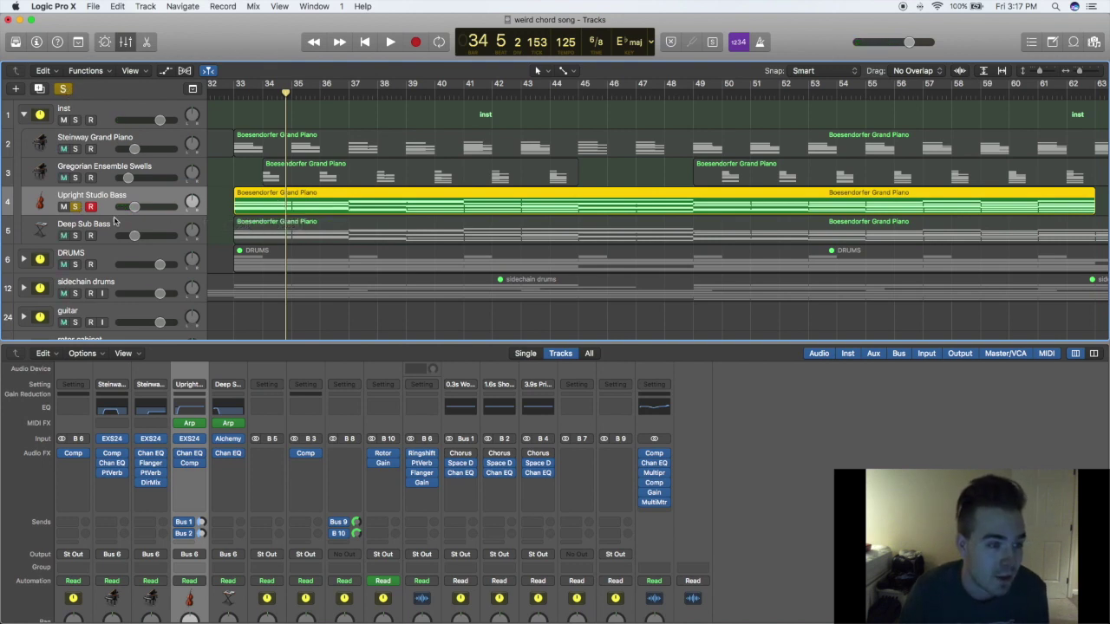
Solo the Upright Studio Bass and Deep Sub Bass together and play them from bar 33
click(63, 90)
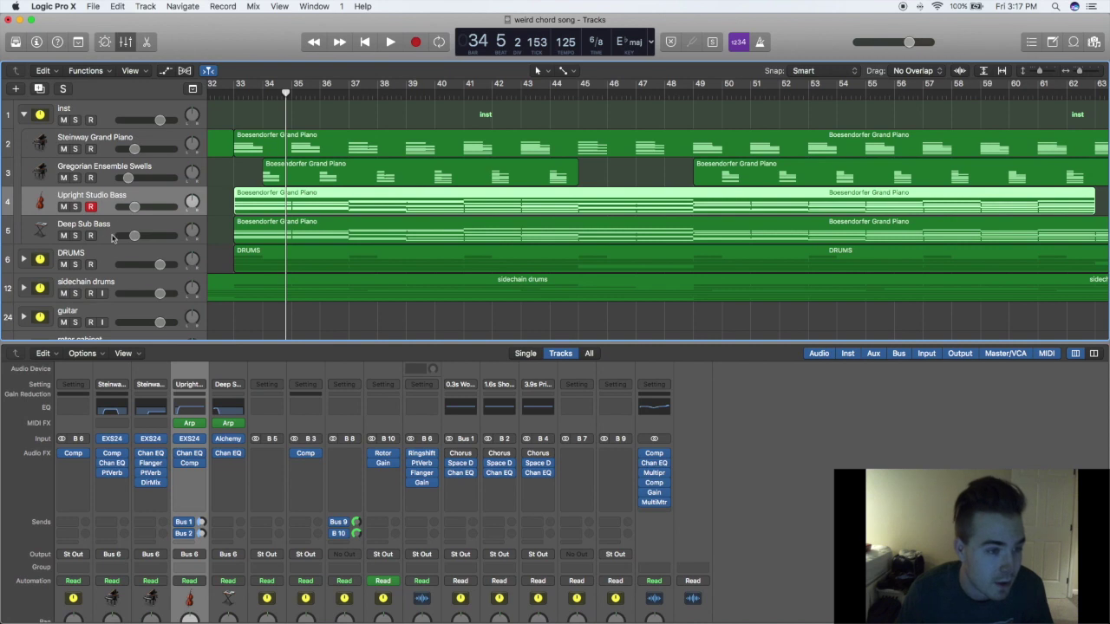
shift+click(106, 225)
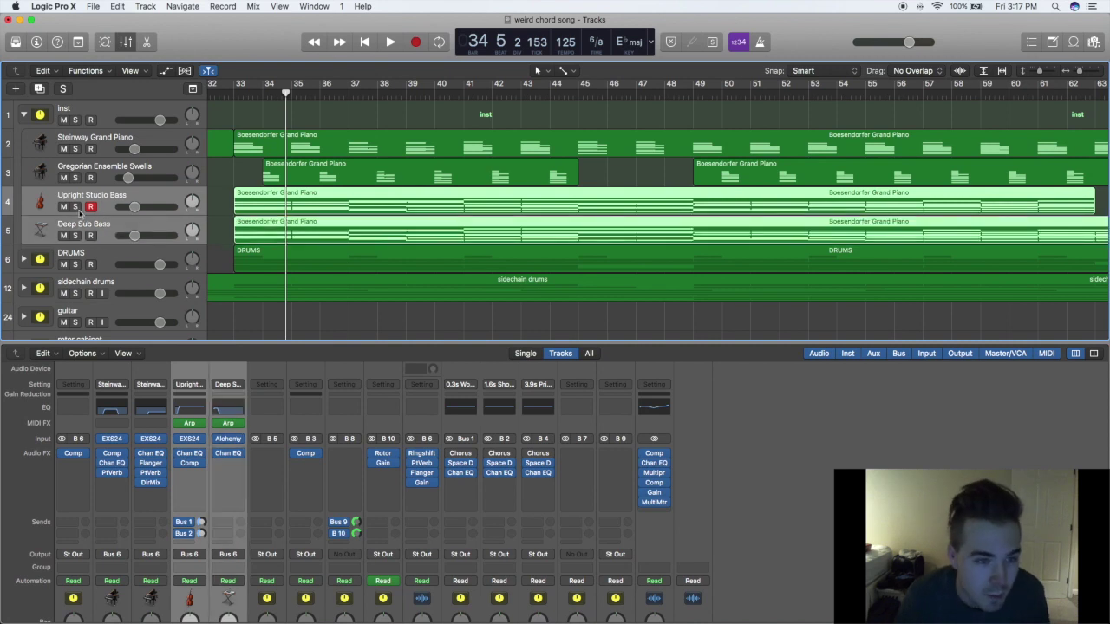
click(75, 207)
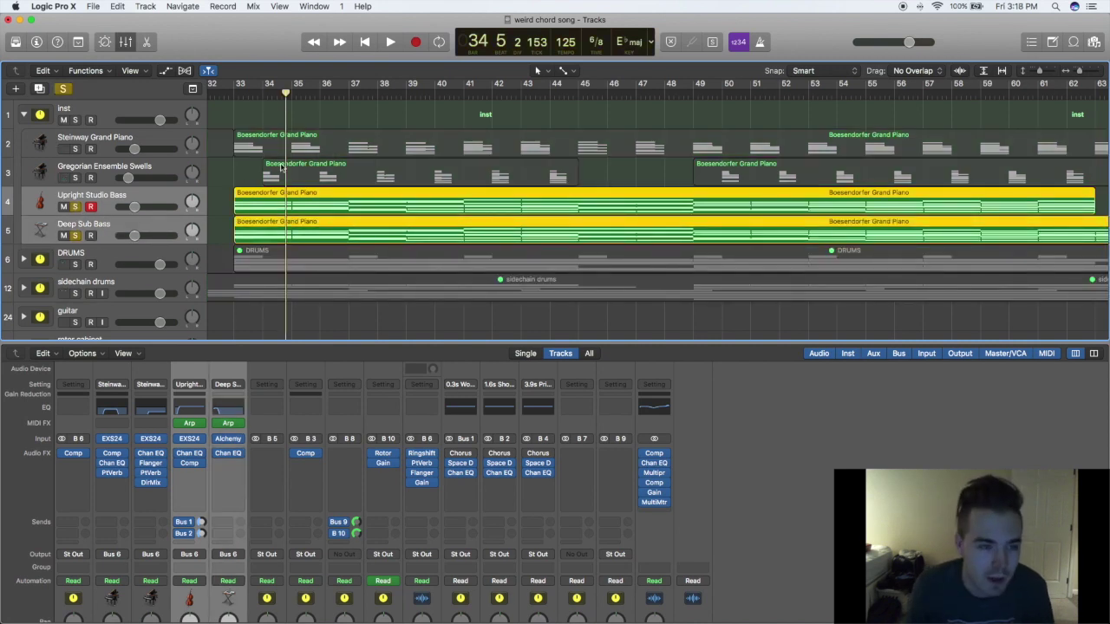
scroll(280, 167, right, 1)
click(234, 84)
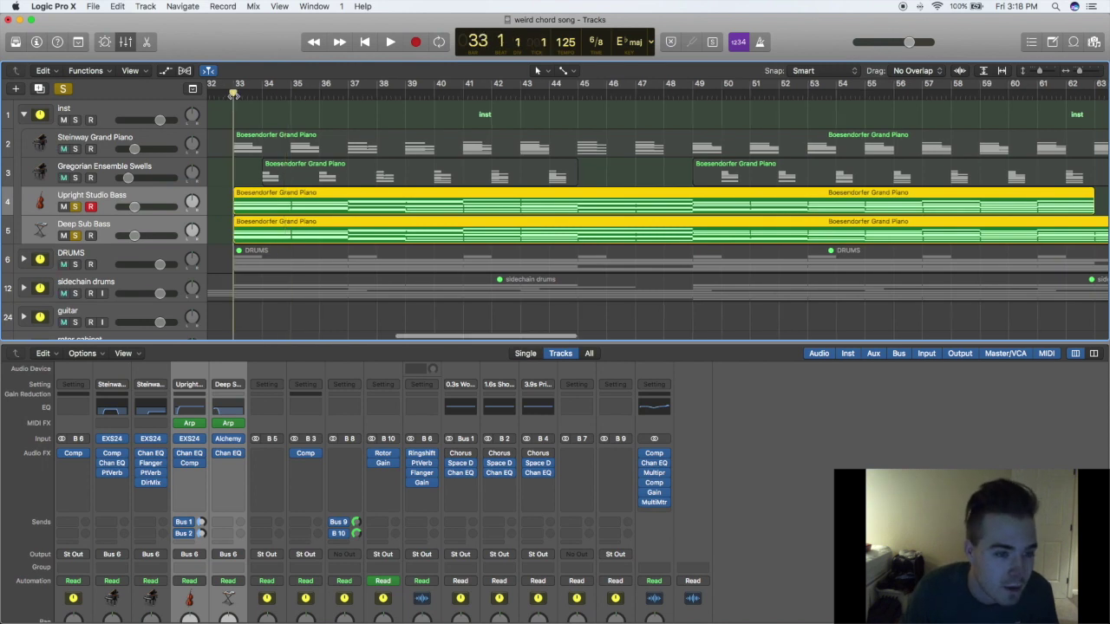
click(102, 228)
key(space)
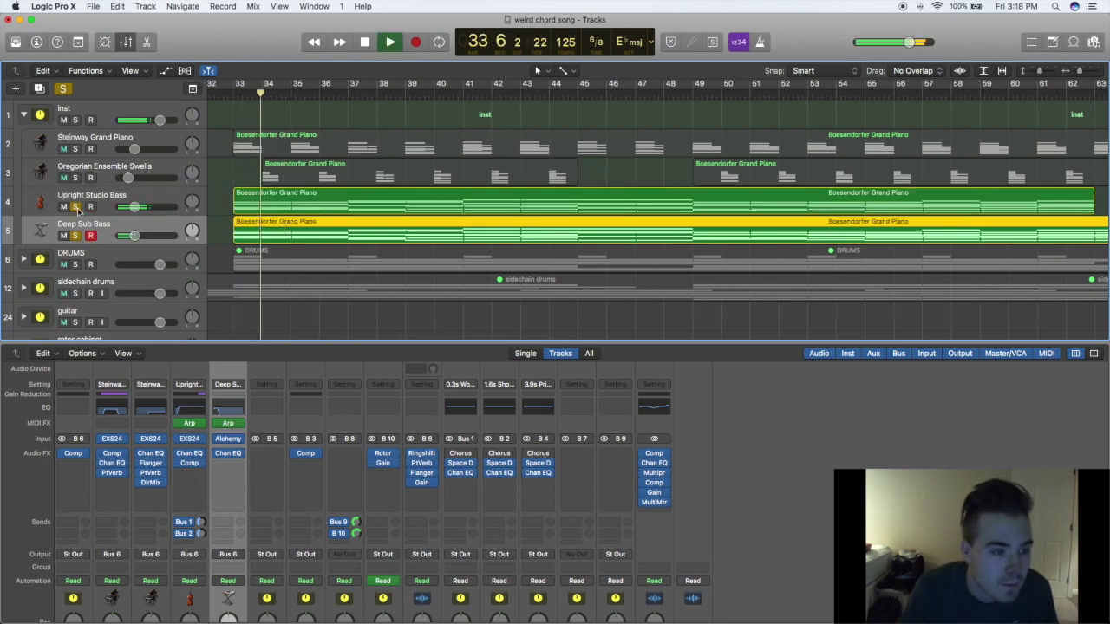
Toggle the two bass tracks' solos during playback to hear each alone, end with both soloed, and stop
click(75, 207)
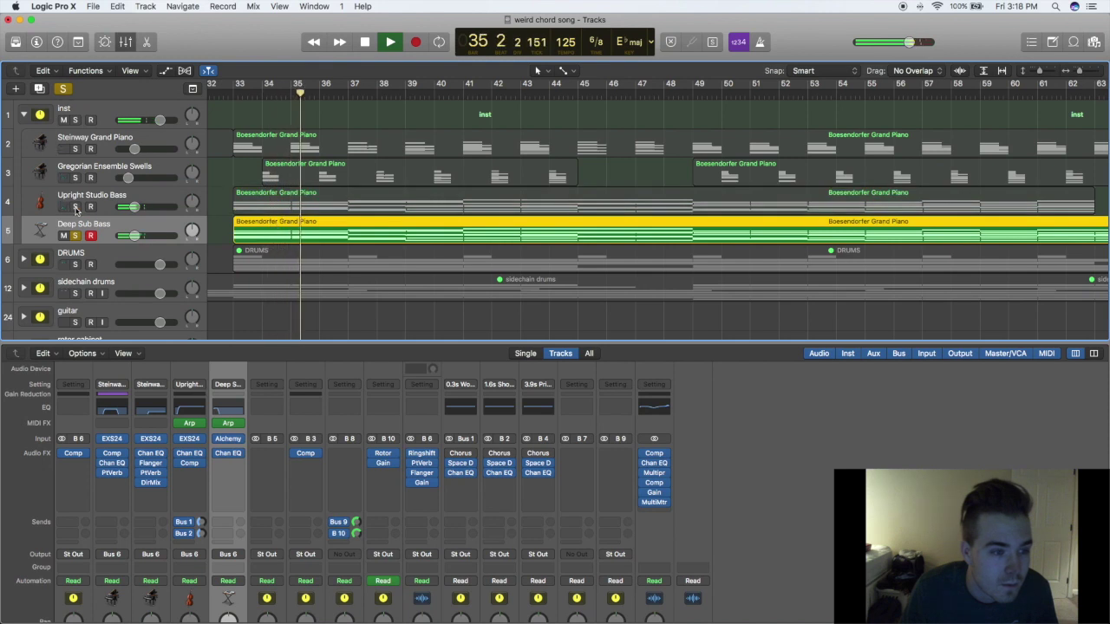
click(75, 206)
click(75, 235)
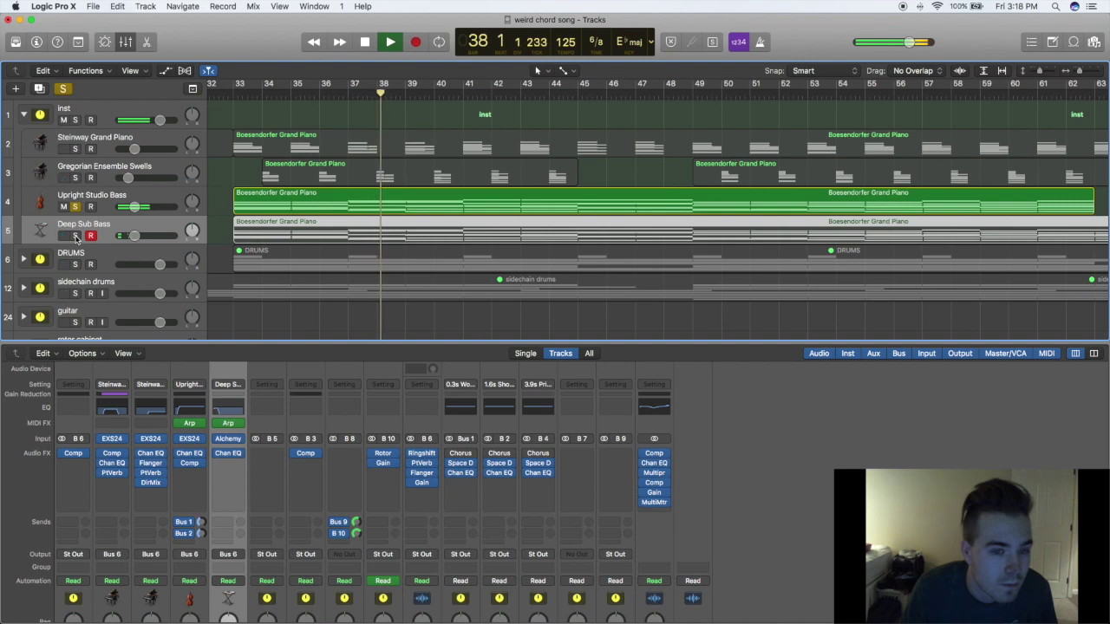
click(75, 235)
key(space)
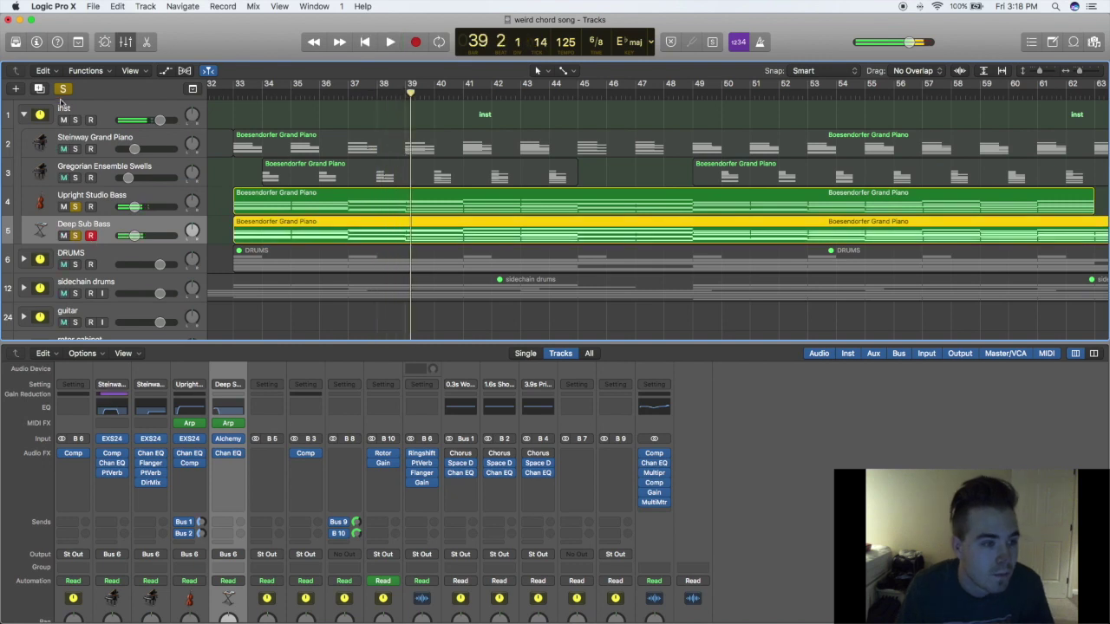
Turn off all solos and switch the expanded track stack from inst to DRUMS, selecting the DRUMS track
click(62, 90)
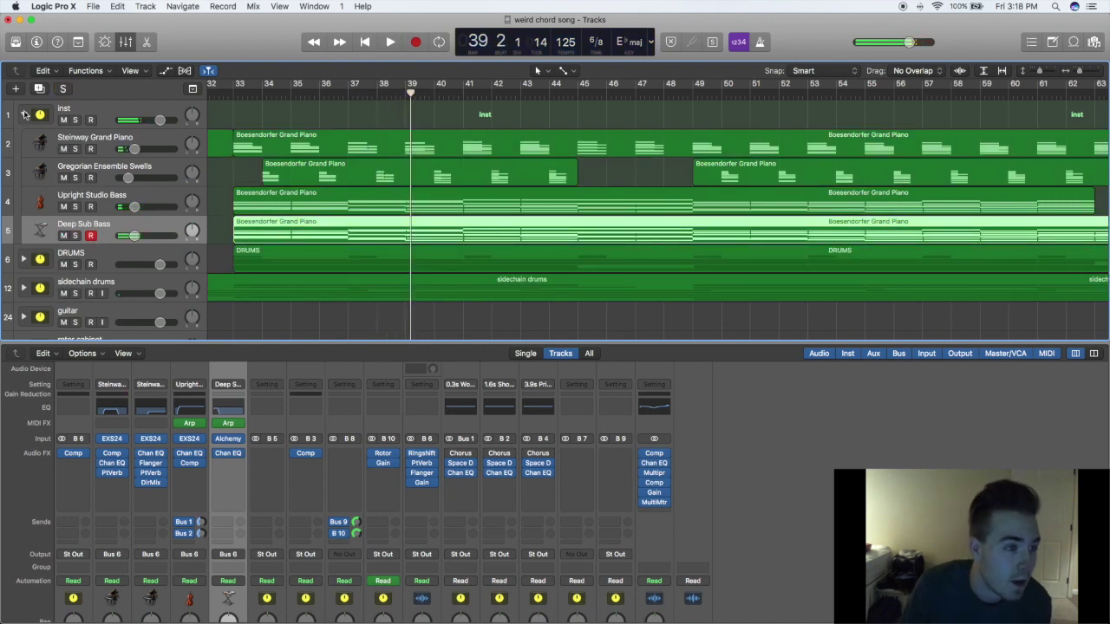
click(25, 113)
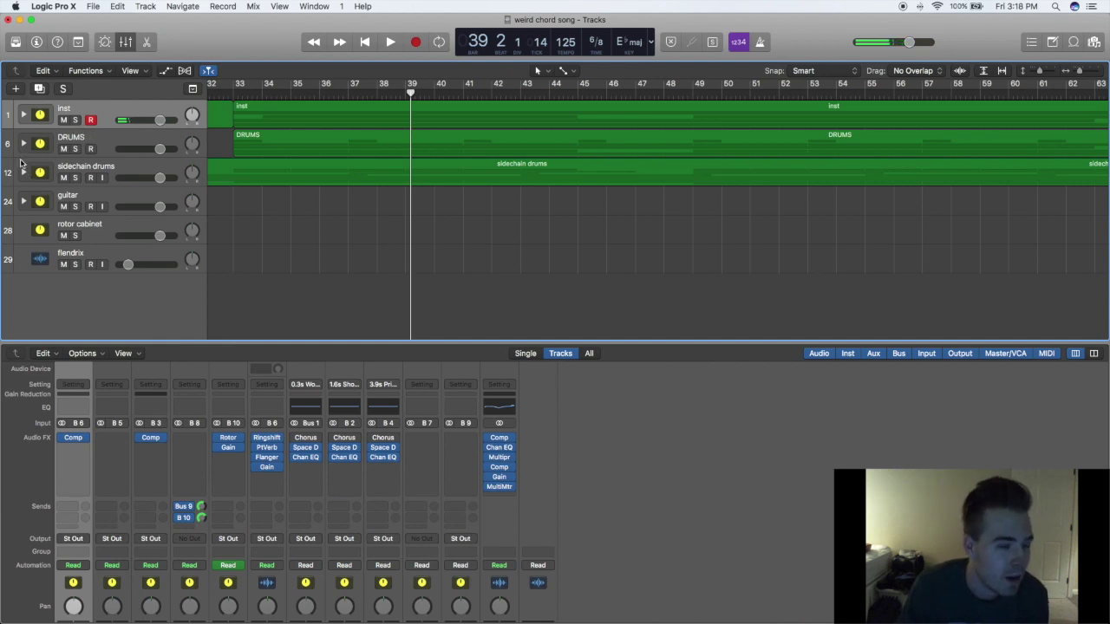
click(23, 144)
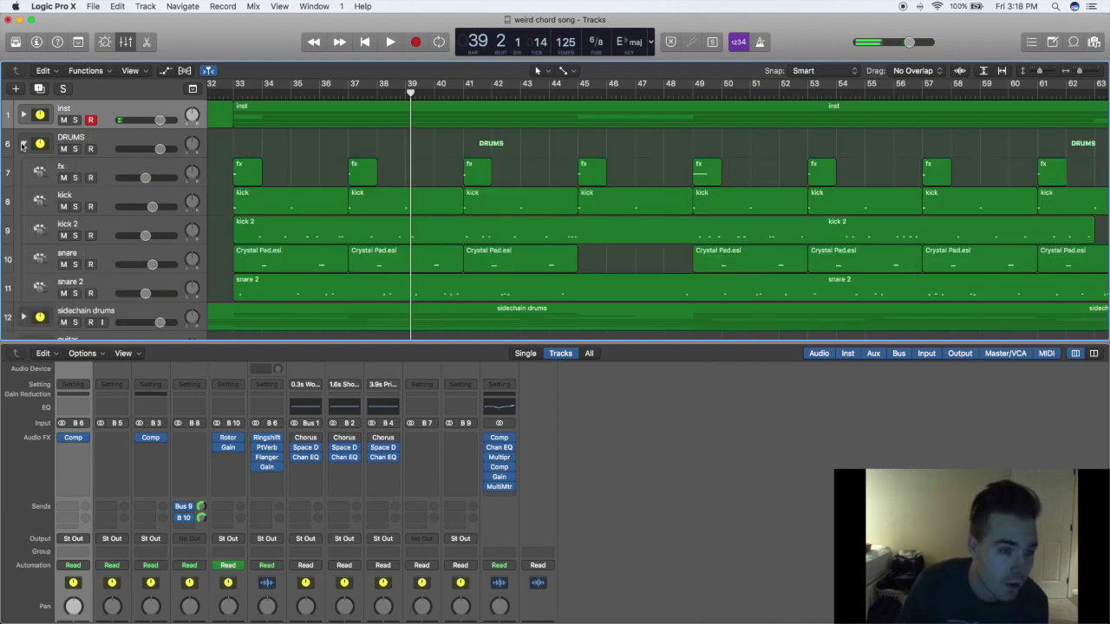
click(104, 146)
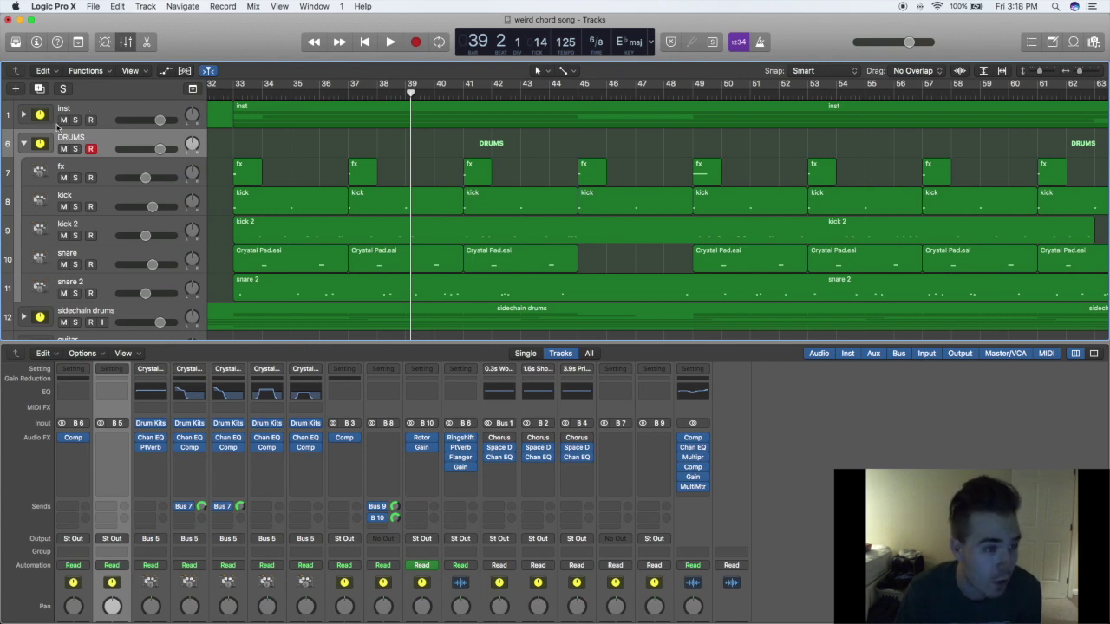
Collapse the DRUMS stack and review the inst stack's Compressor with its Bus 7 side chain, returning the playhead to bar 33
click(23, 145)
key(Up)
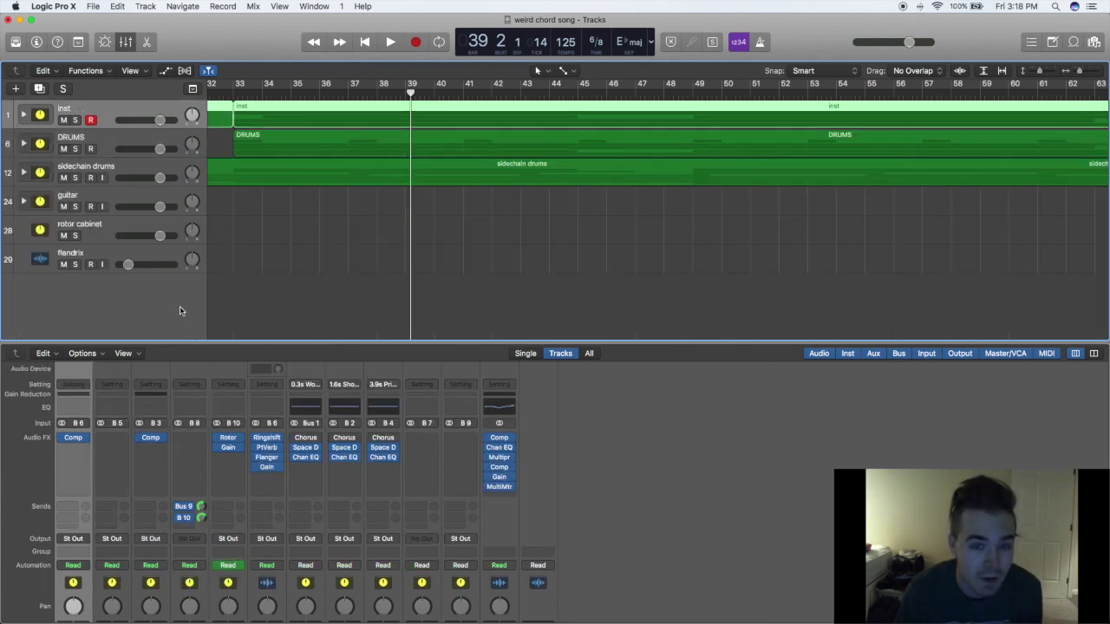
click(74, 438)
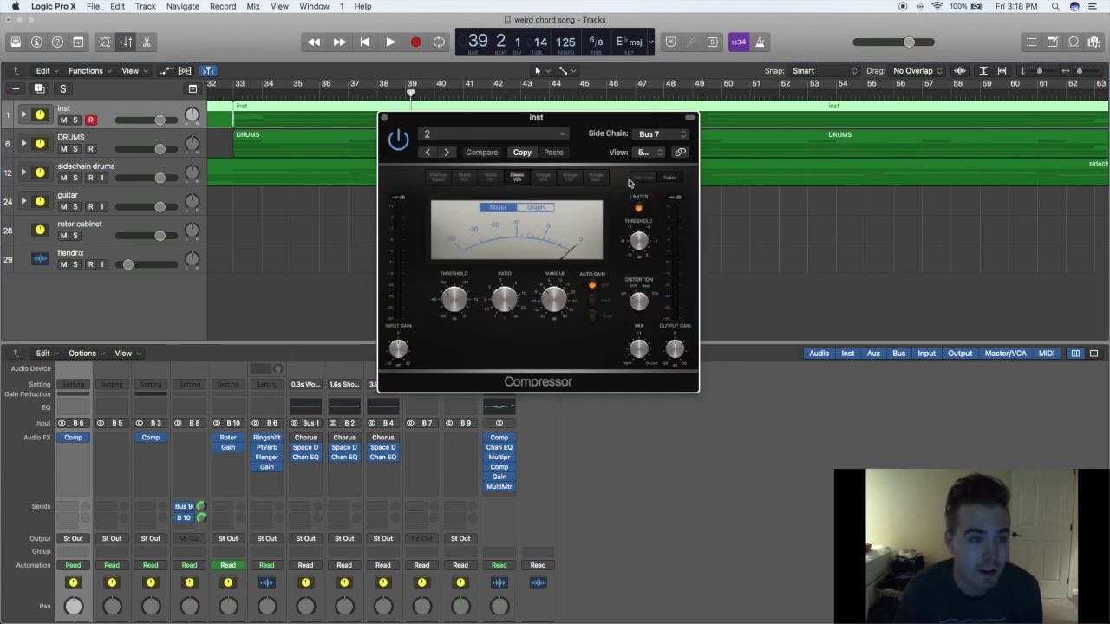
click(232, 84)
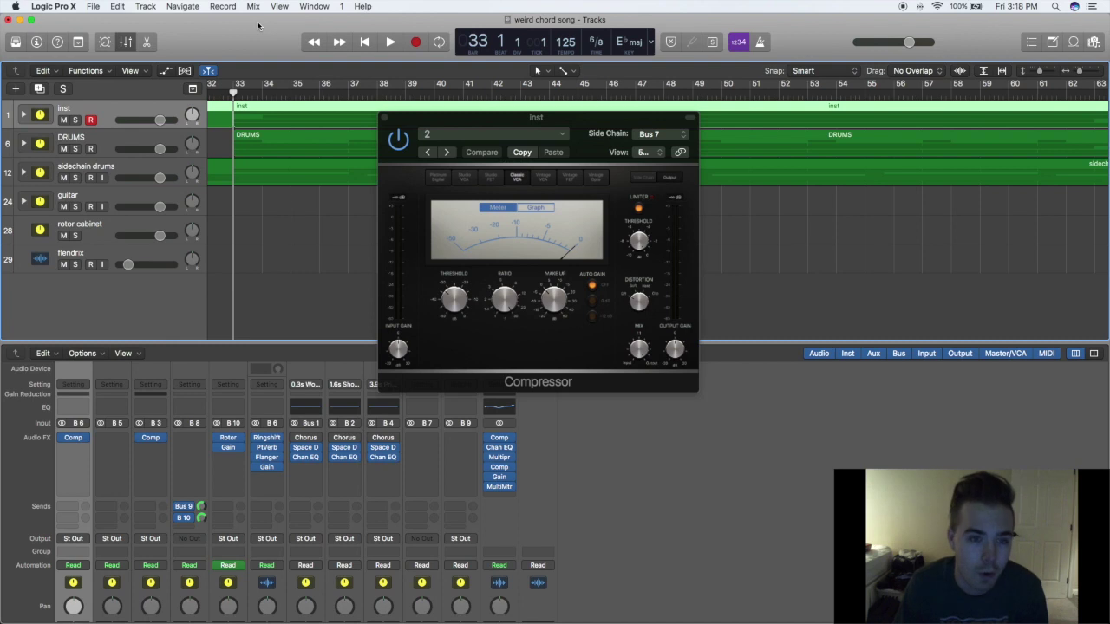
click(385, 119)
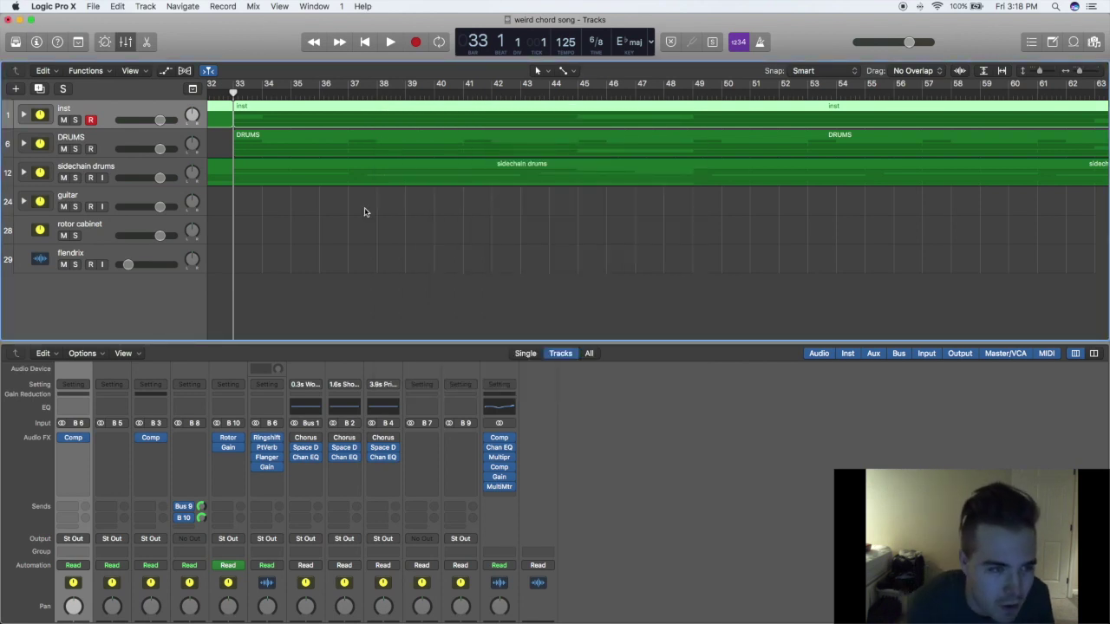
Expand the DRUMS stack, solo it and play its kick, snare and fx parts from bar 33
click(24, 146)
scroll(264, 211, down, 1)
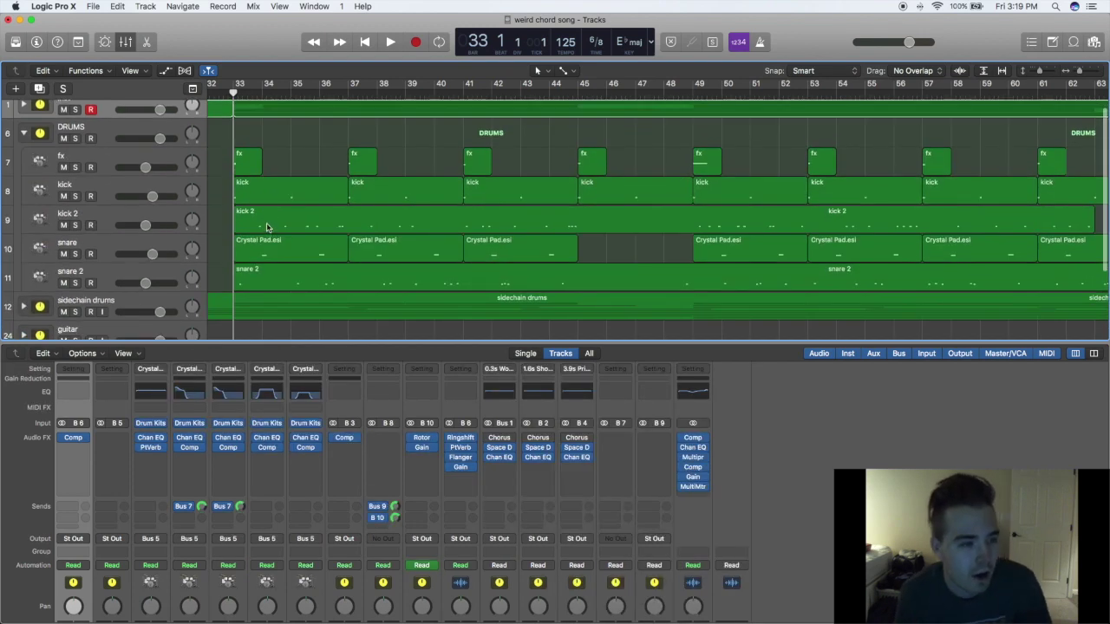
click(74, 140)
key(space)
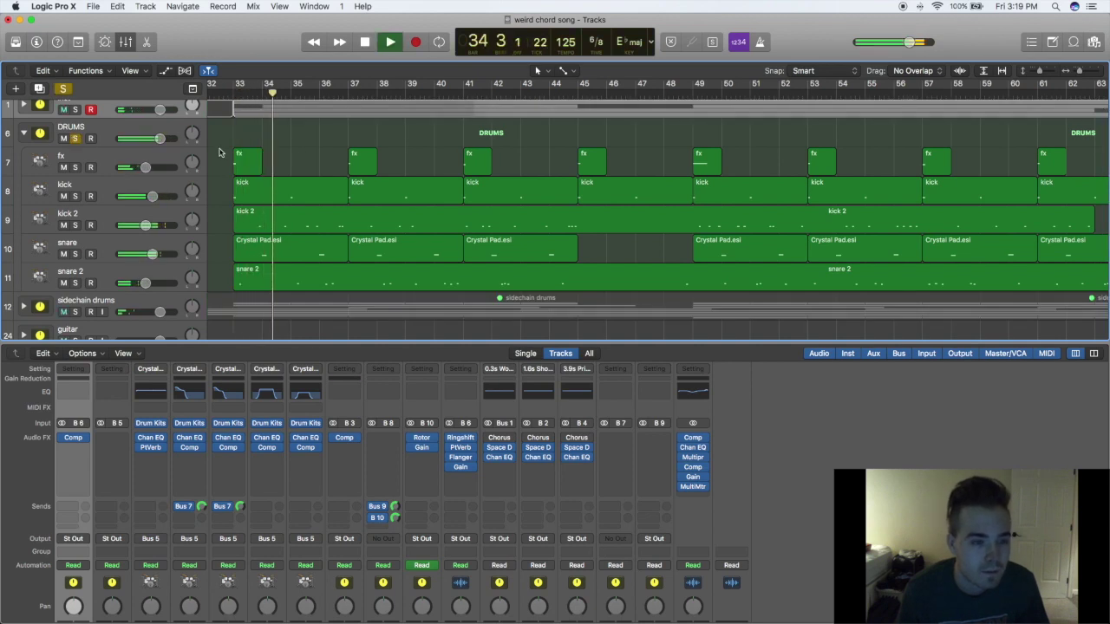
Stop playback, turn off the DRUMS solo, and switch the expanded track stack from DRUMS to sidechain drums
key(space)
click(74, 139)
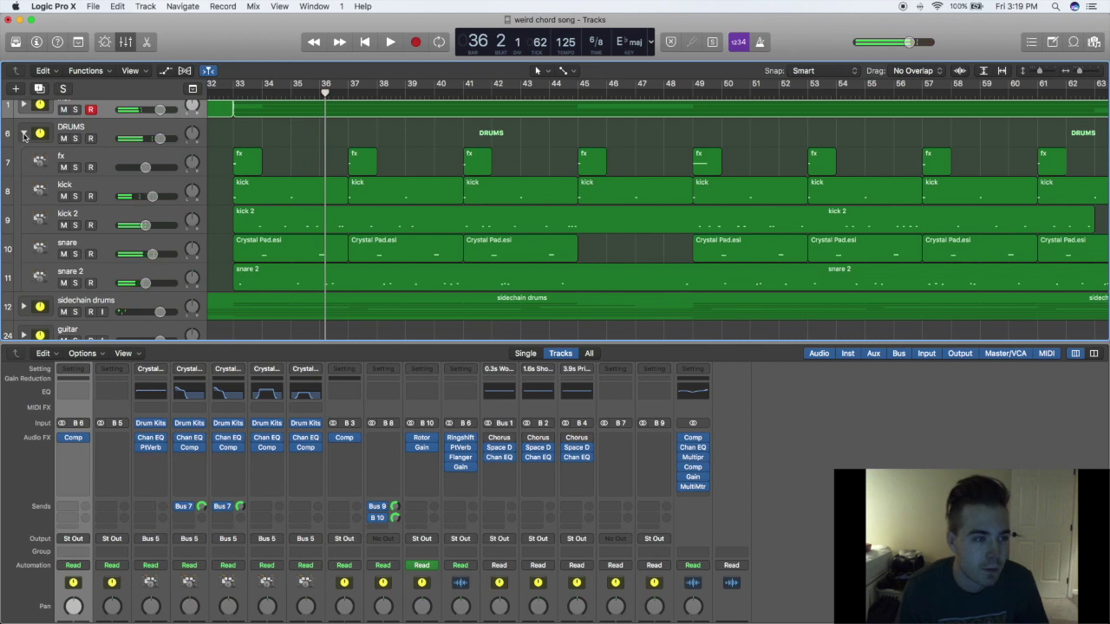
click(24, 134)
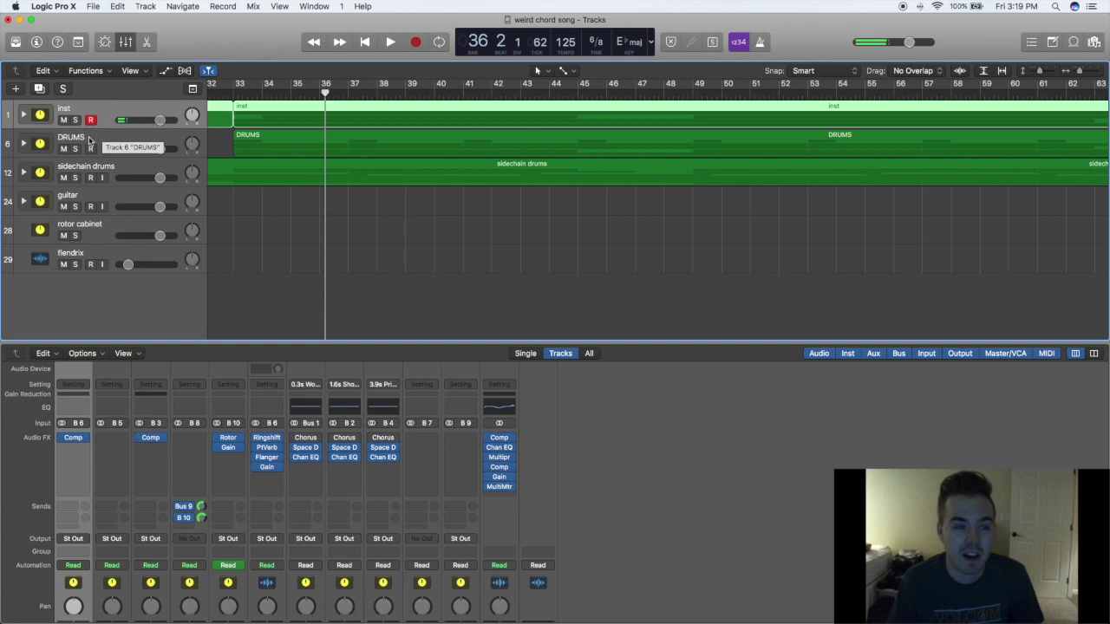
click(24, 172)
scroll(422, 193, down, 1)
scroll(423, 194, left, 5)
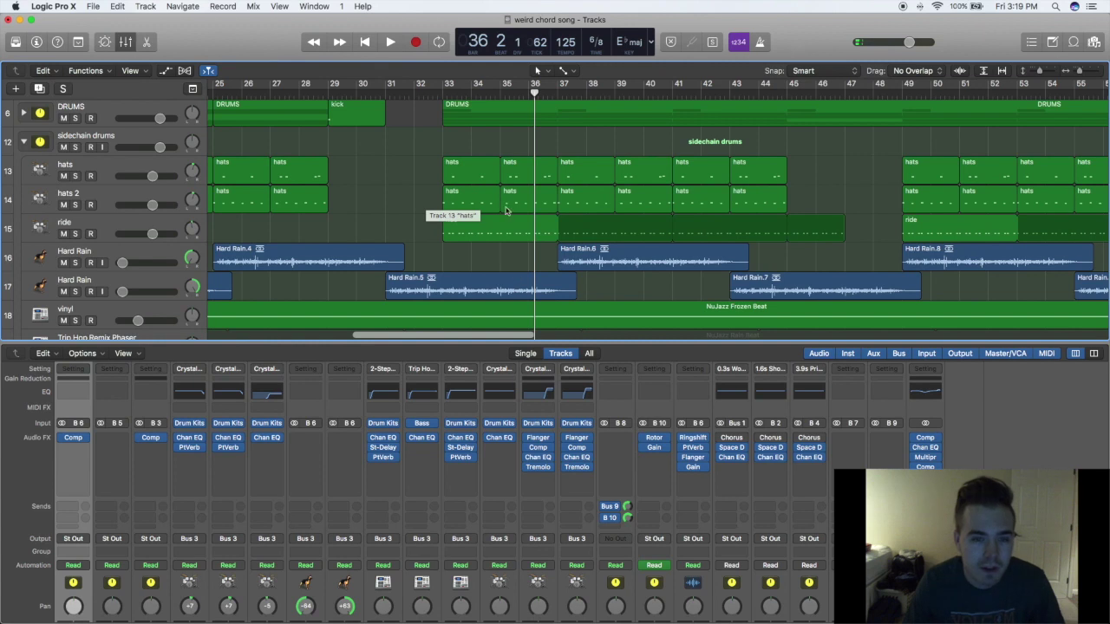
Solo the ride track, play it briefly from bar 33, and turn its solo off
click(444, 92)
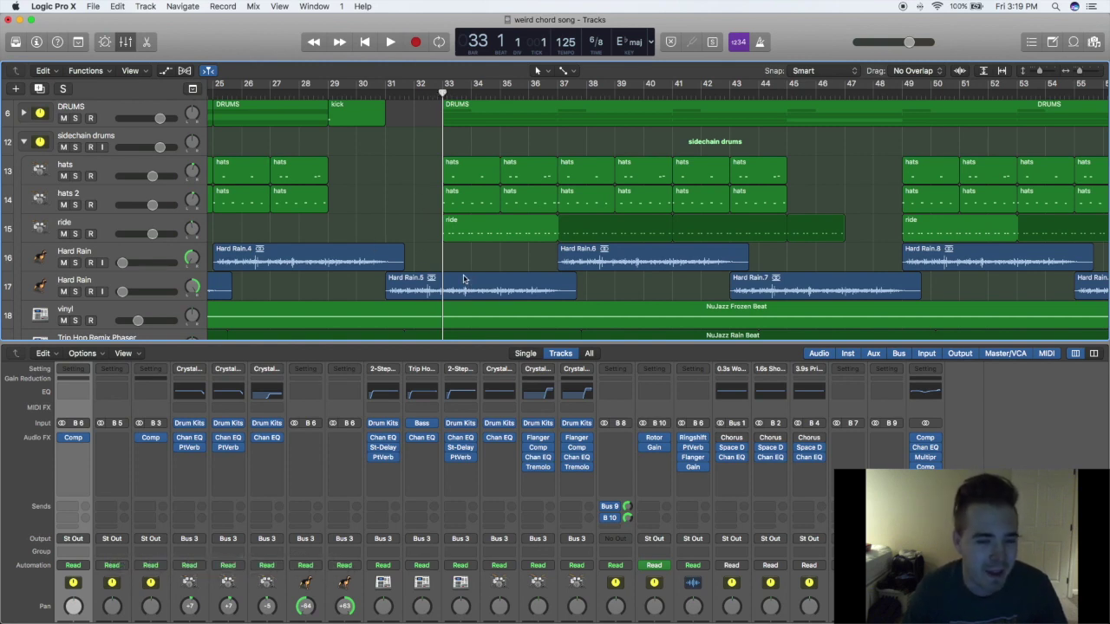
click(75, 234)
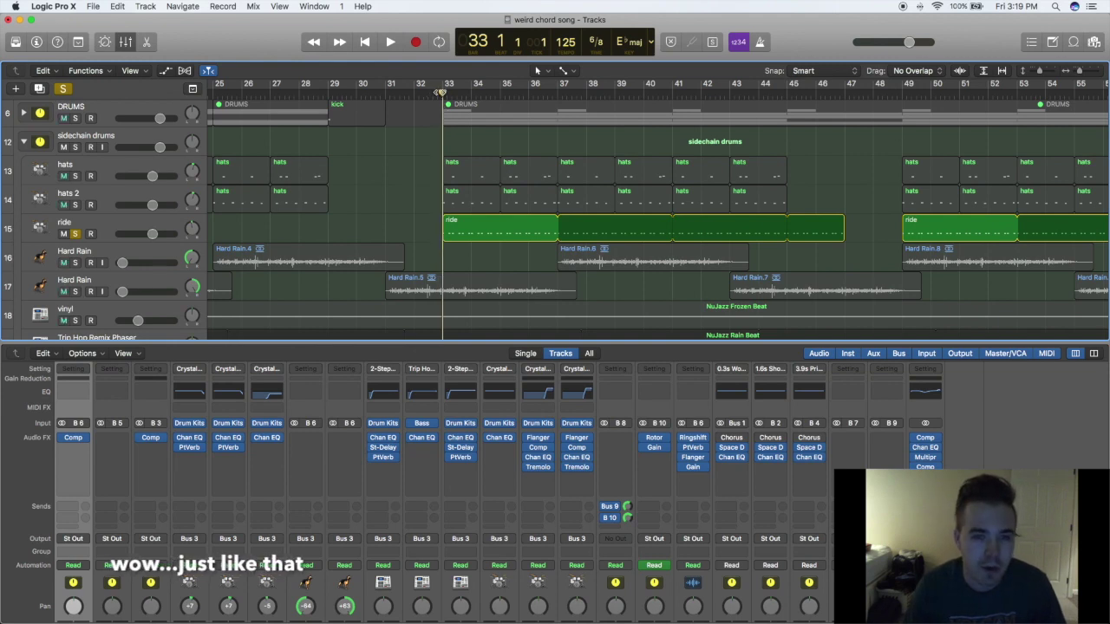
drag(442, 92, 444, 92)
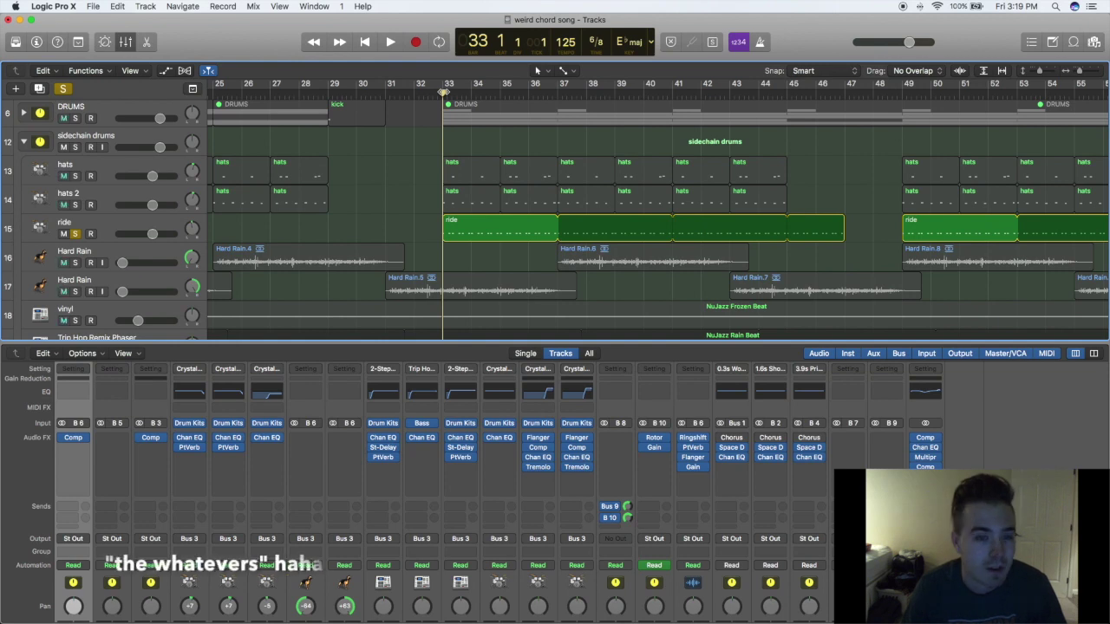
key(space)
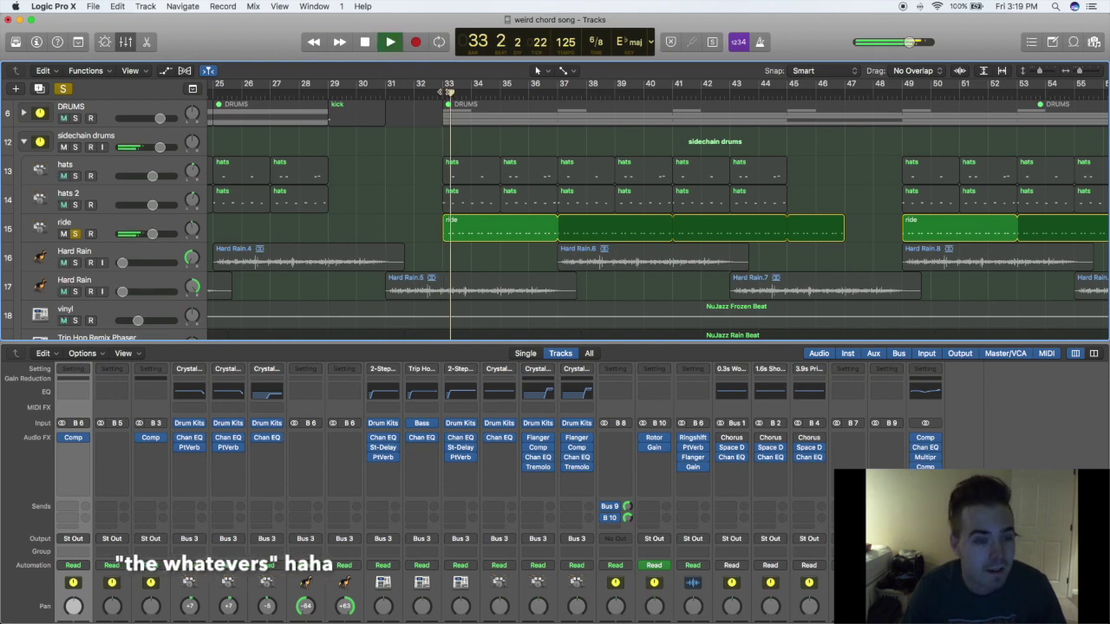
key(space)
click(75, 233)
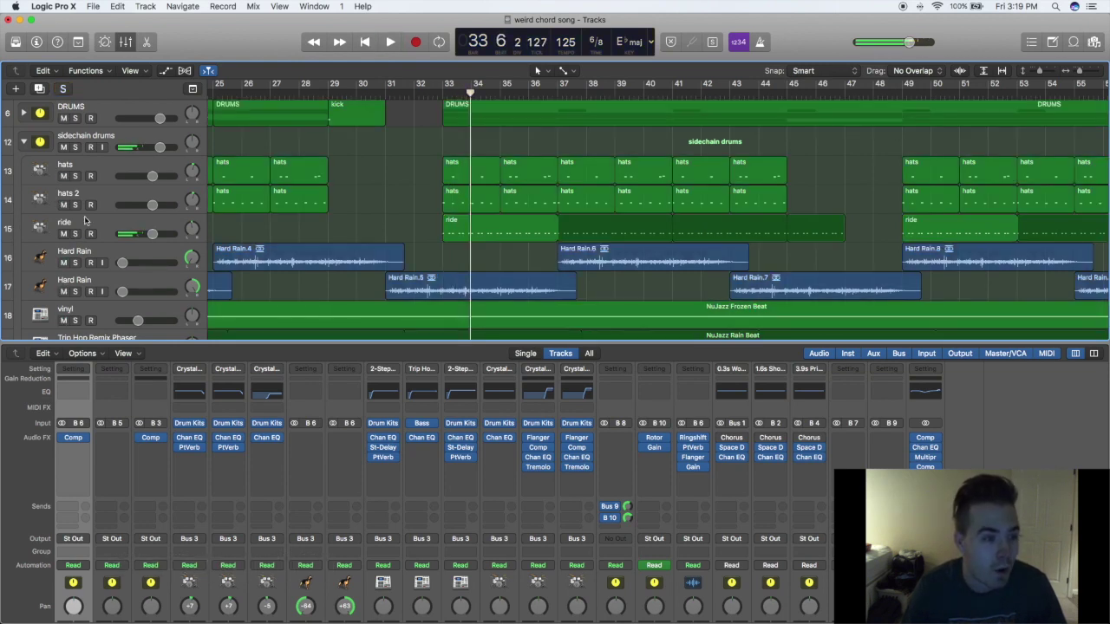
Solo the sidechain drums and DRUMS stacks together and play them from bar 33 with sidechain drums selected
click(75, 148)
key(comma)
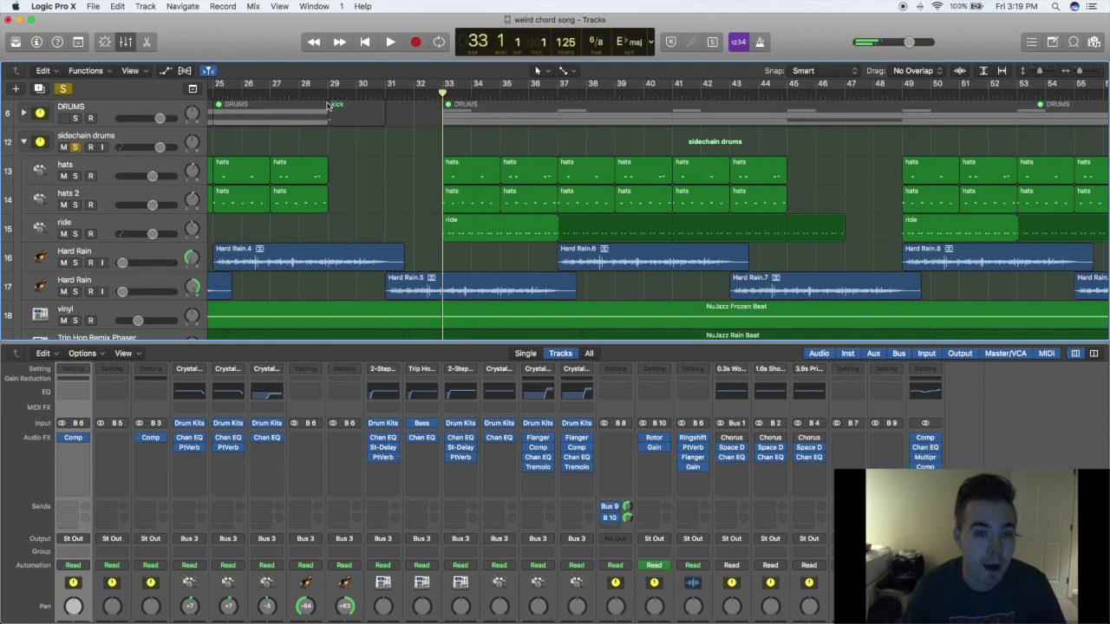
click(76, 119)
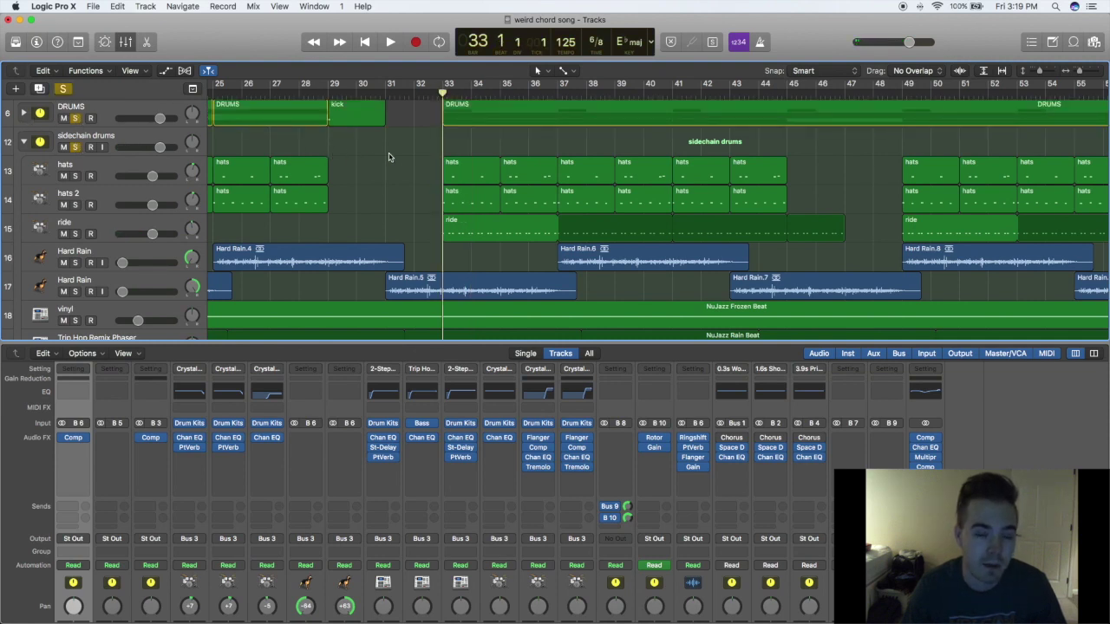
click(156, 143)
key(space)
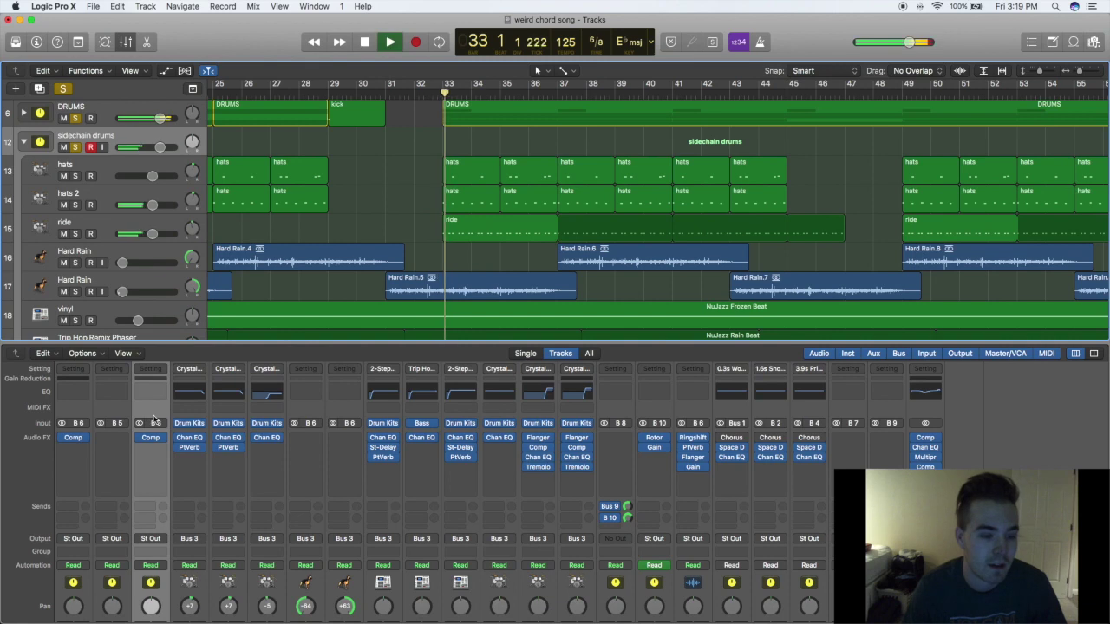
Review the sidechain drums Compressor with its Bus 7 side chain, stop playback and turn off both stack solos
click(152, 439)
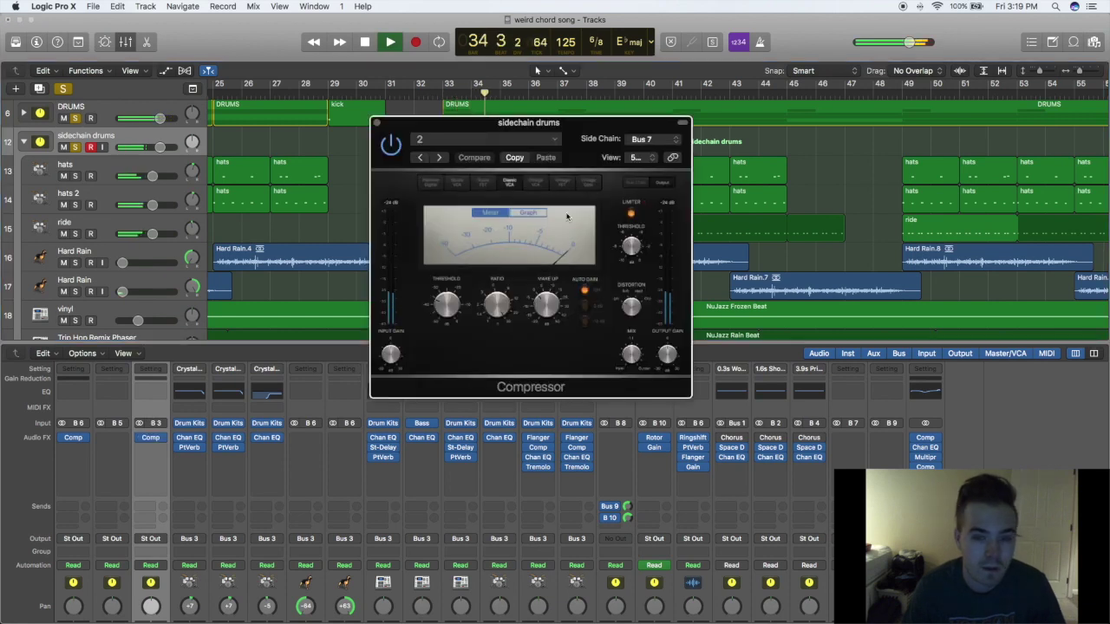
key(space)
key(super+w)
click(75, 147)
click(76, 118)
Look through the sidechain drums stack's Hard Rain, vinyl, Trip Hop Remix Phaser, perc and fast hats tracks
scroll(162, 252, down, 1)
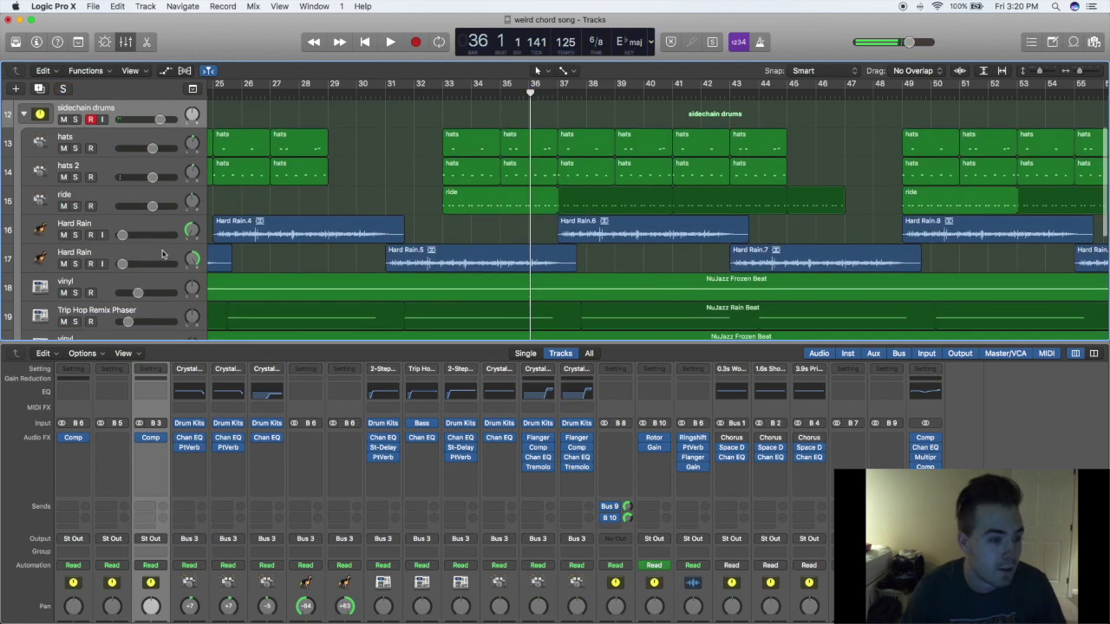
scroll(146, 260, down, 1)
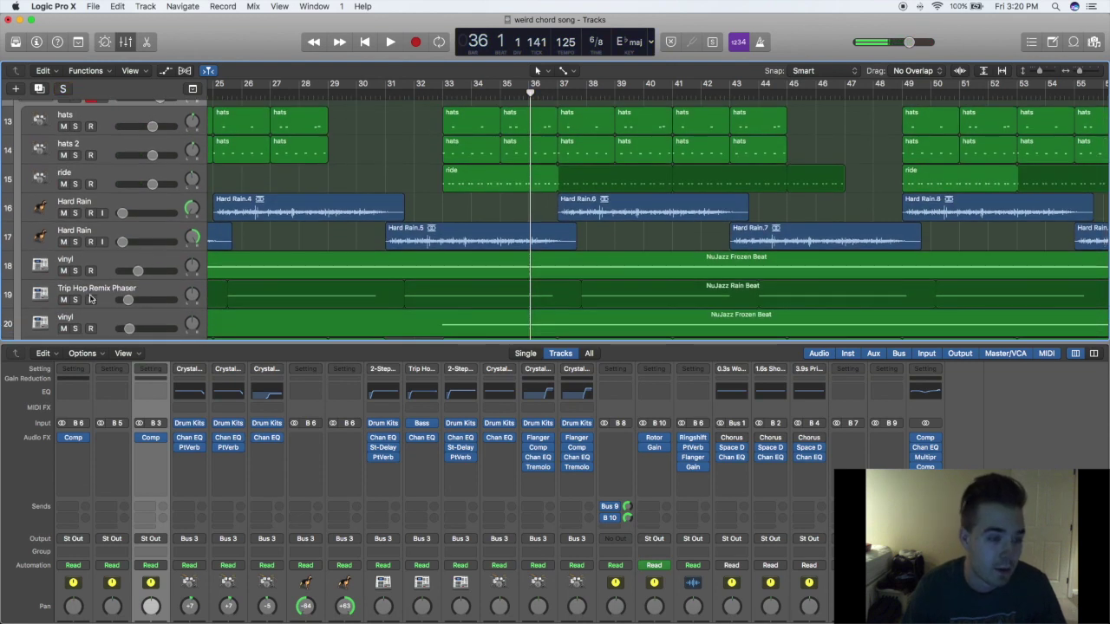
scroll(109, 292, down, 2)
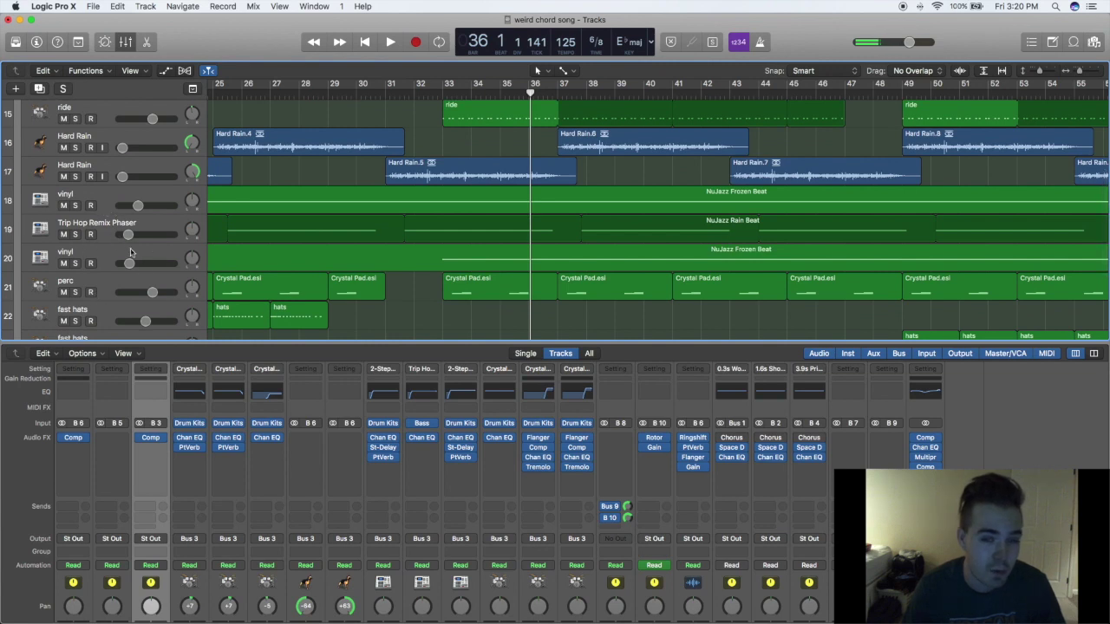
scroll(165, 247, down, 2)
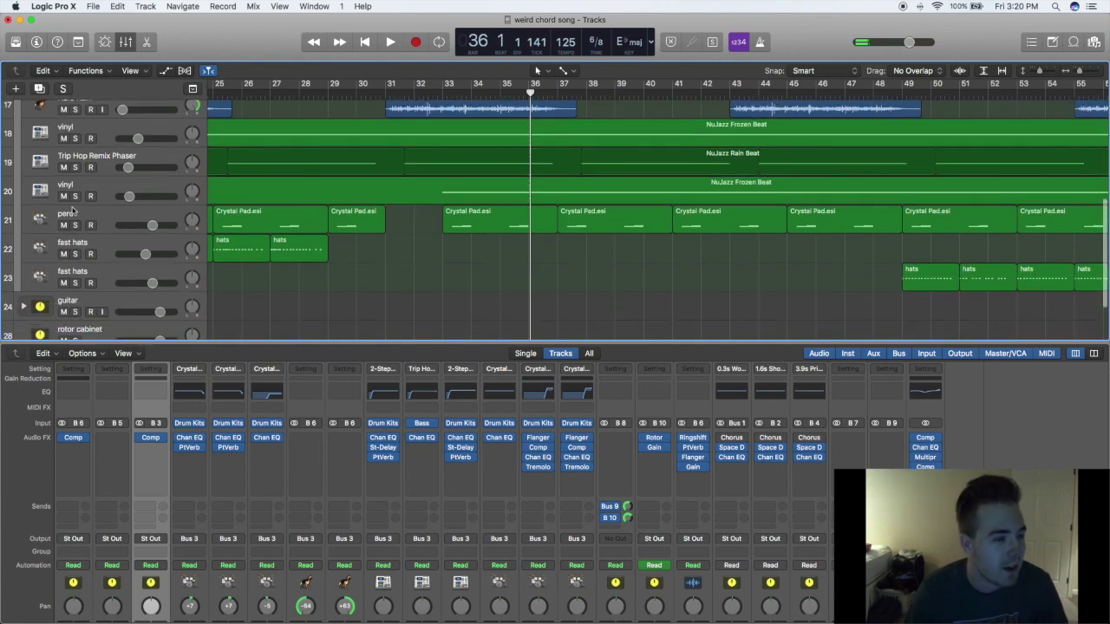
scroll(87, 212, up, 2)
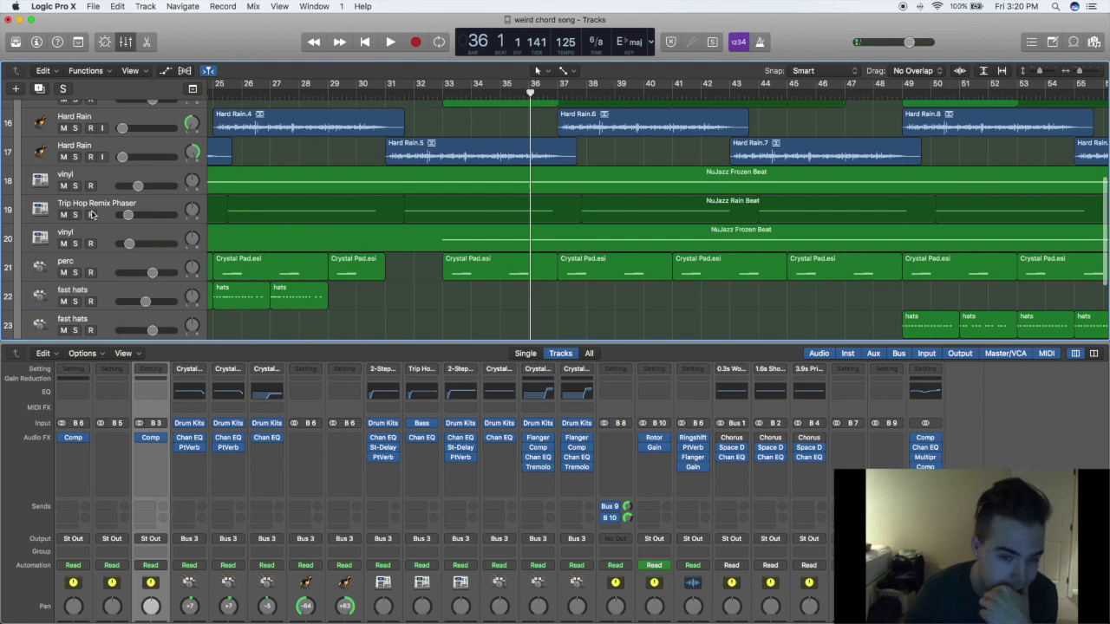
Solo and select the first fast hats track, track 22, and play it from bar 17
scroll(93, 214, down, 2)
scroll(170, 172, left, 5)
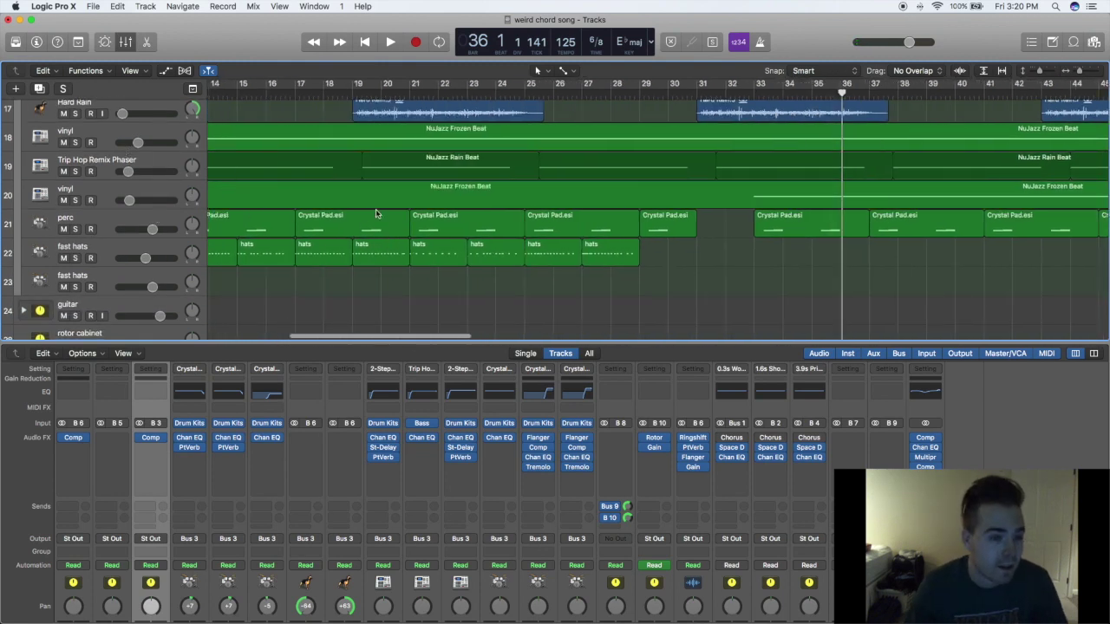
click(293, 94)
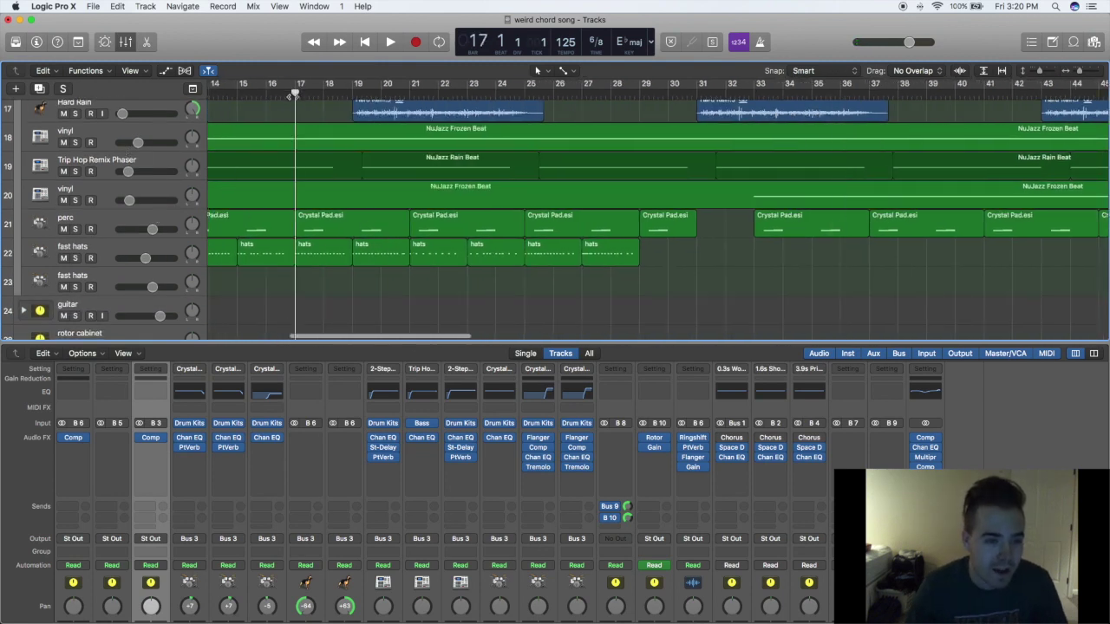
click(74, 259)
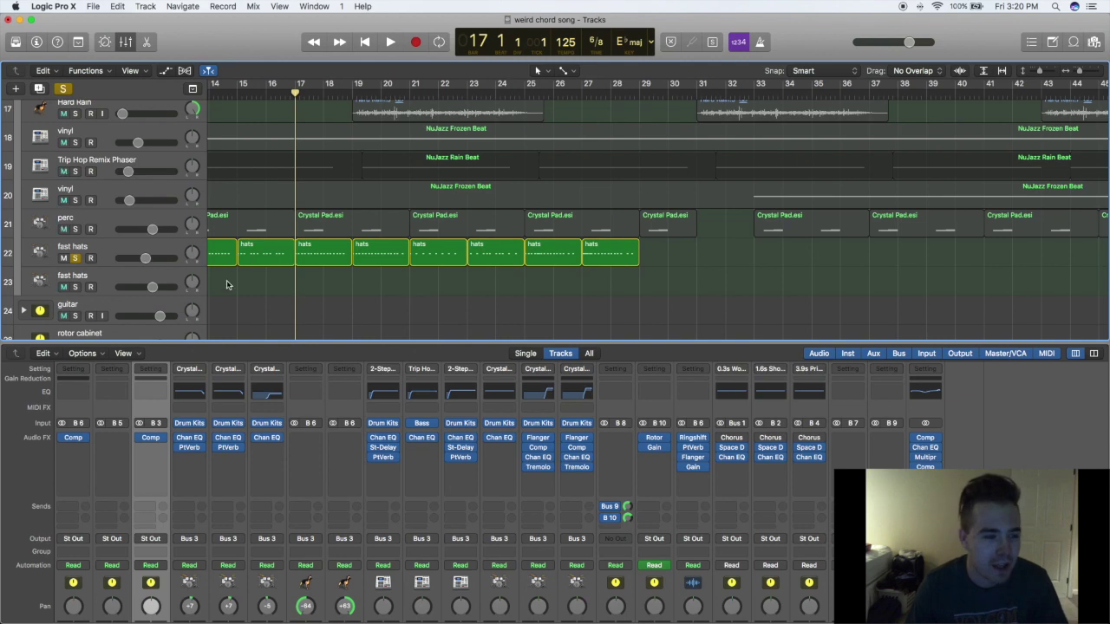
click(157, 250)
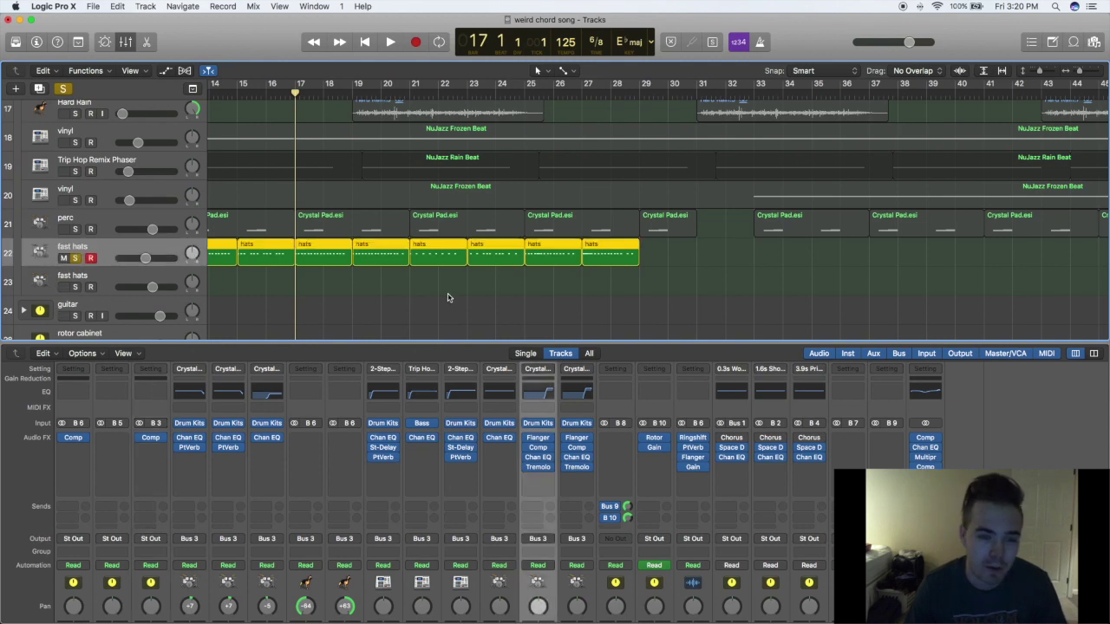
scroll(486, 312, up, 1)
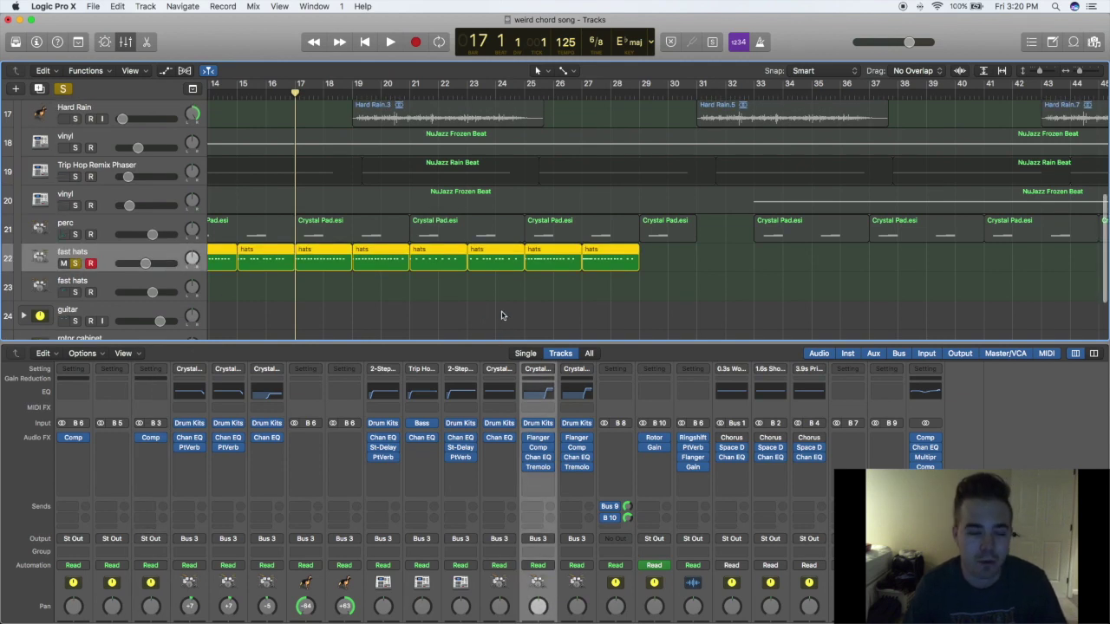
key(space)
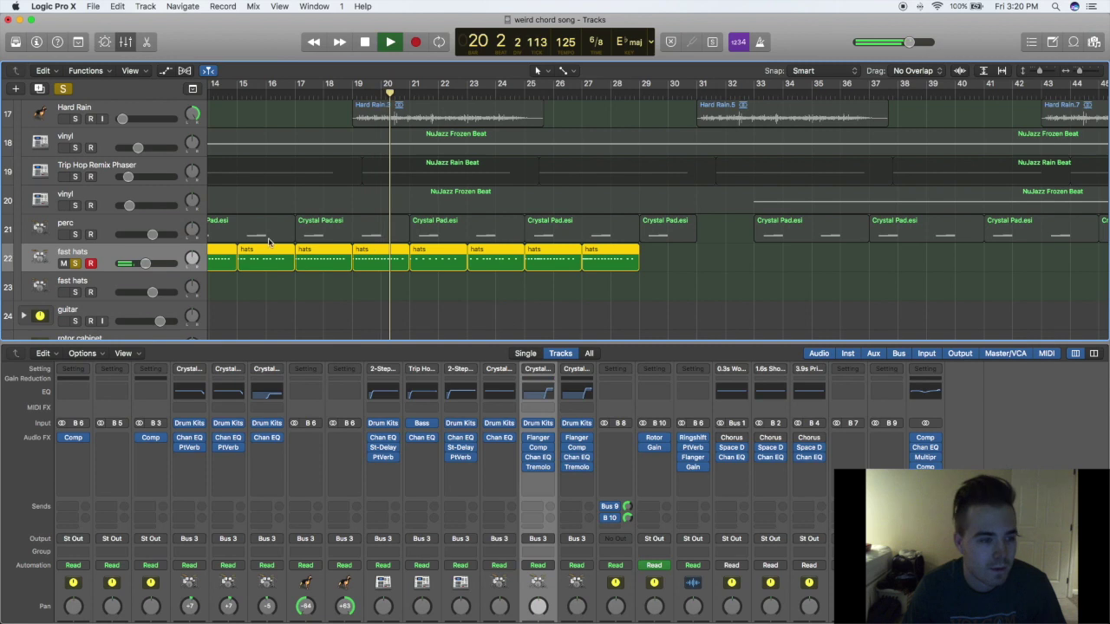
key(space)
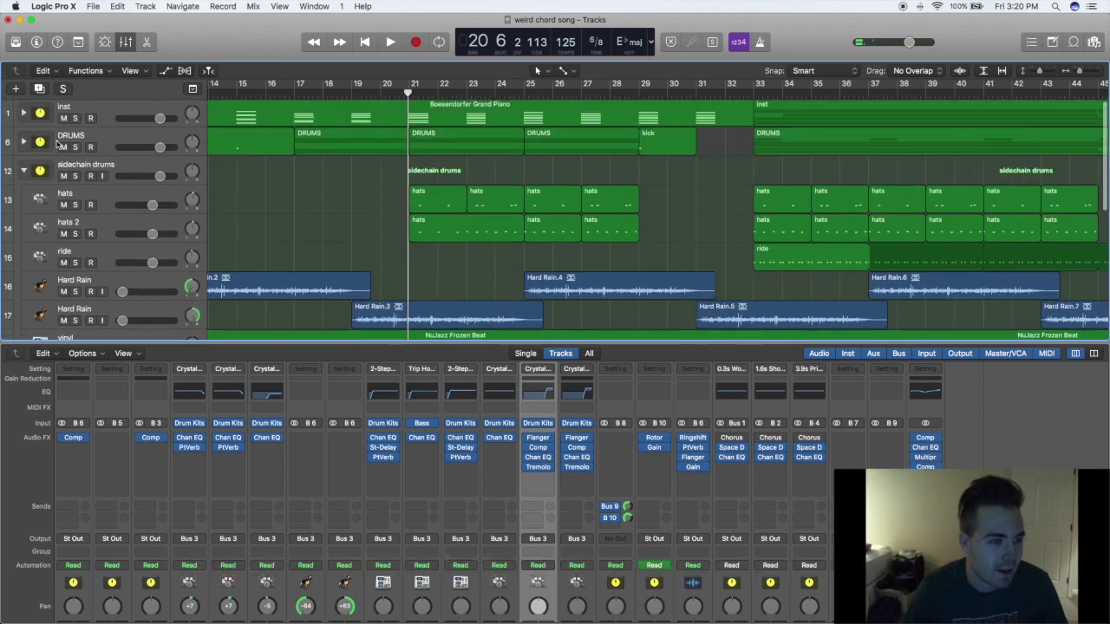
Select and collapse the sidechain drums stack and show the whole arrangement in the timeline
click(31, 171)
click(24, 172)
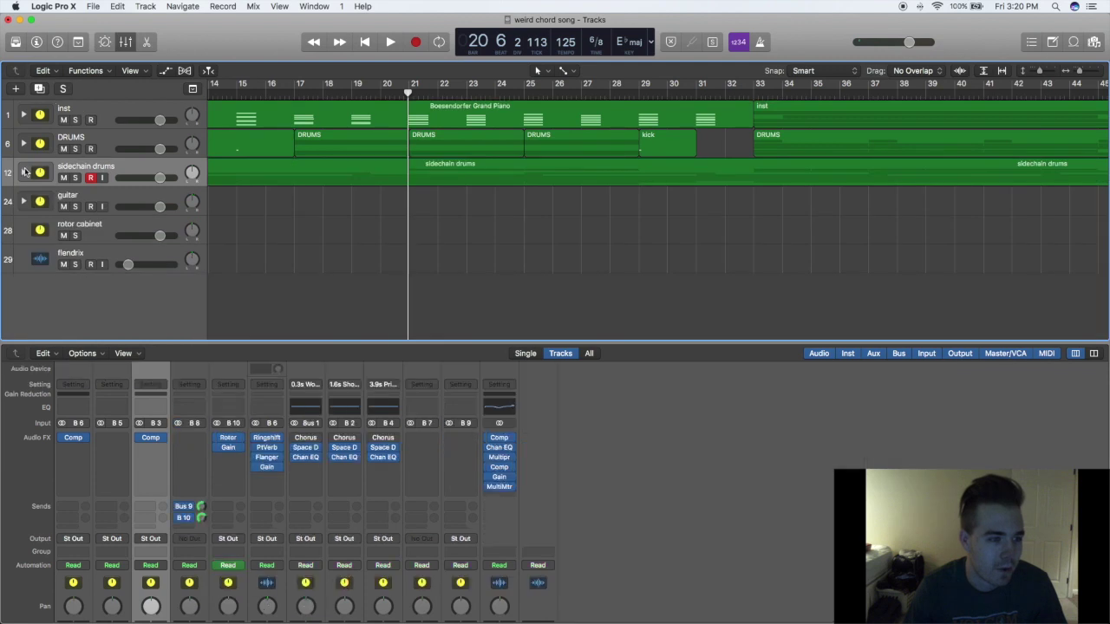
click(24, 171)
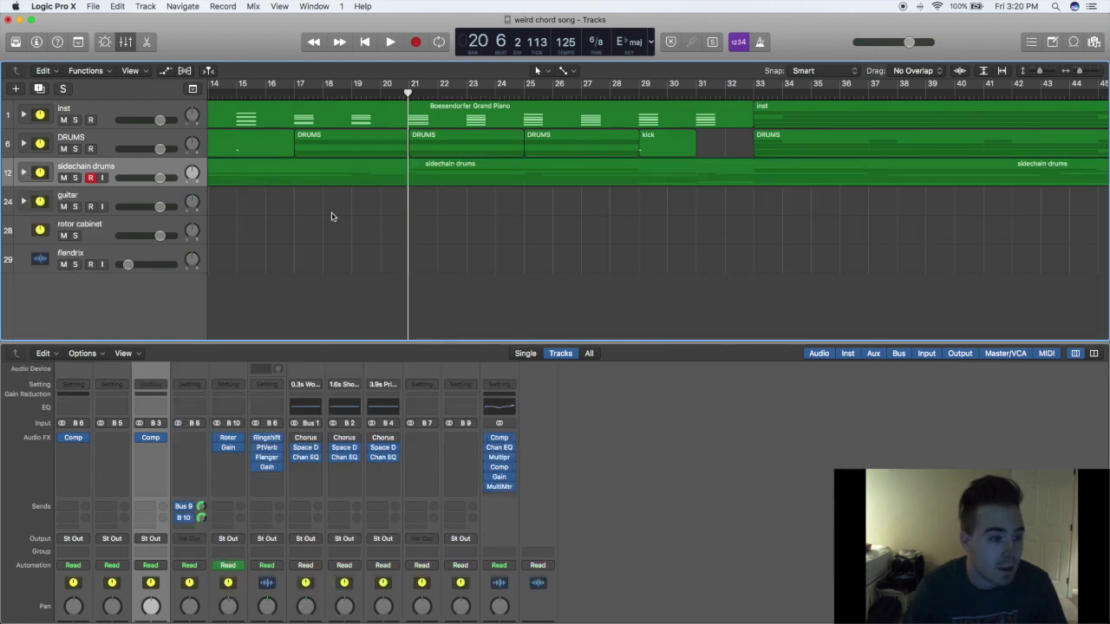
ctrl+alt+click(358, 216)
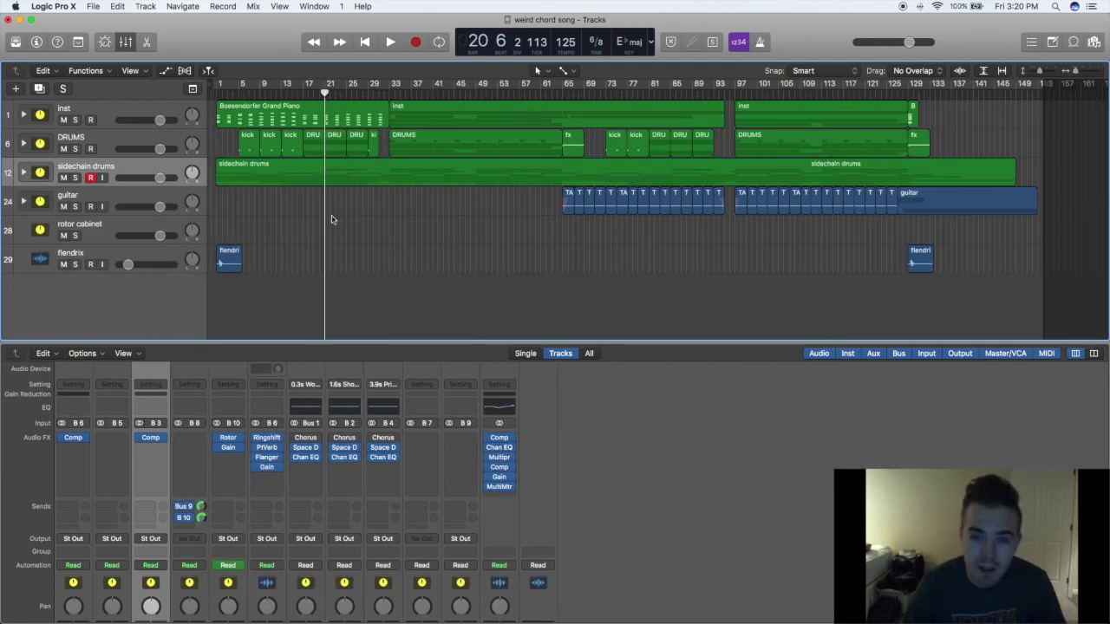
Solo the flendrix track and play its first region from bar 1
drag(325, 92, 217, 94)
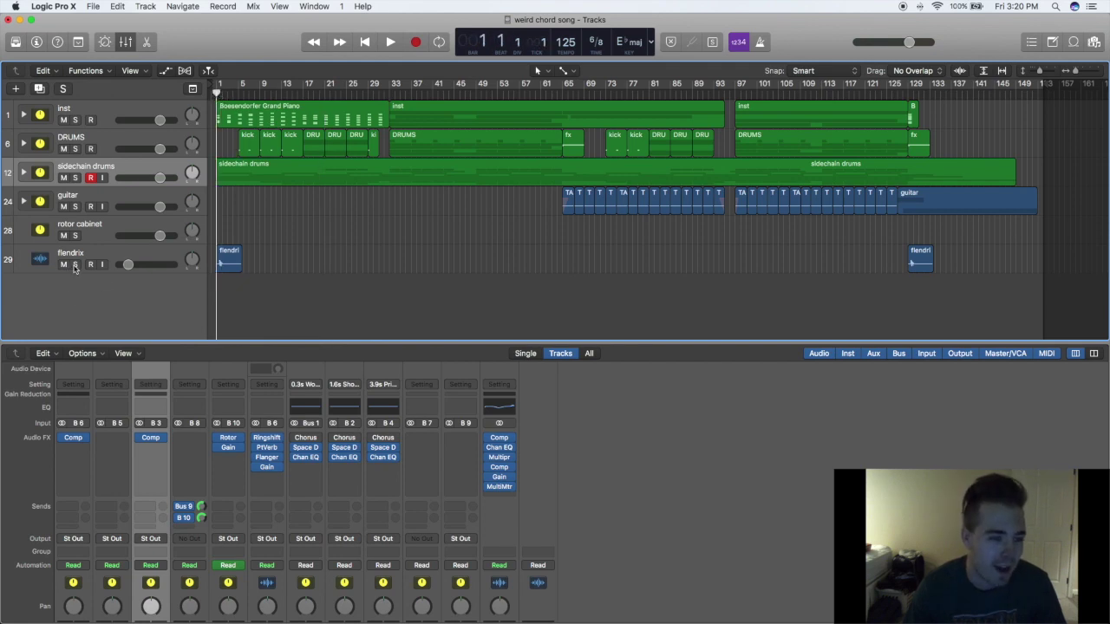
click(74, 265)
ctrl+alt+click(371, 256)
key(space)
key(space)
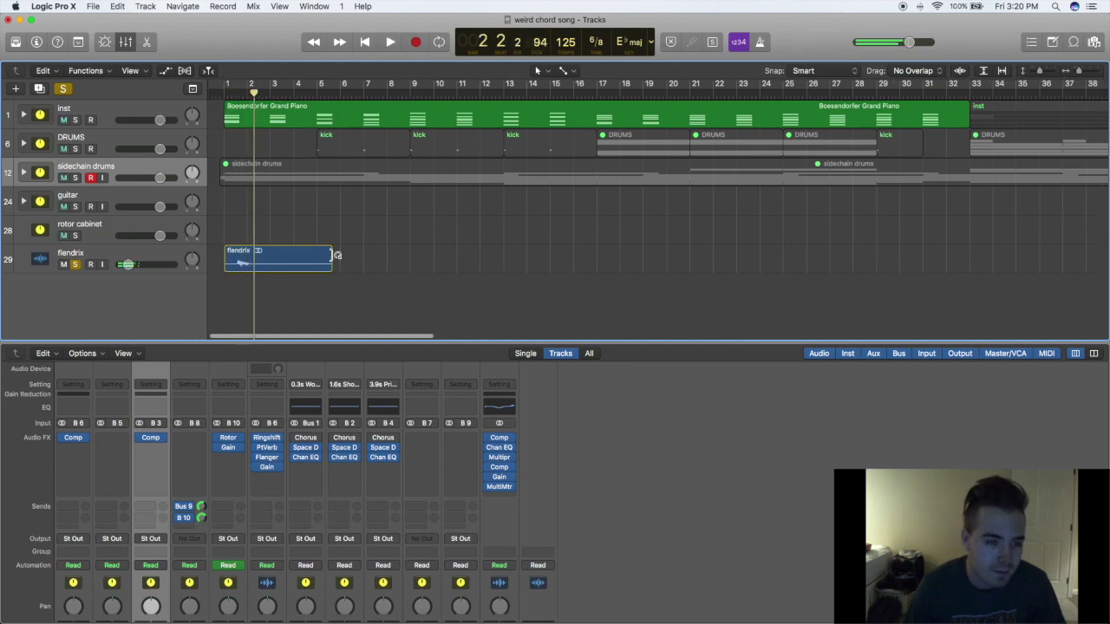
Play the flendrix track with its Ringshifter, PtVerb and Flanger bypassed, and review the Ringshifter settings
click(141, 258)
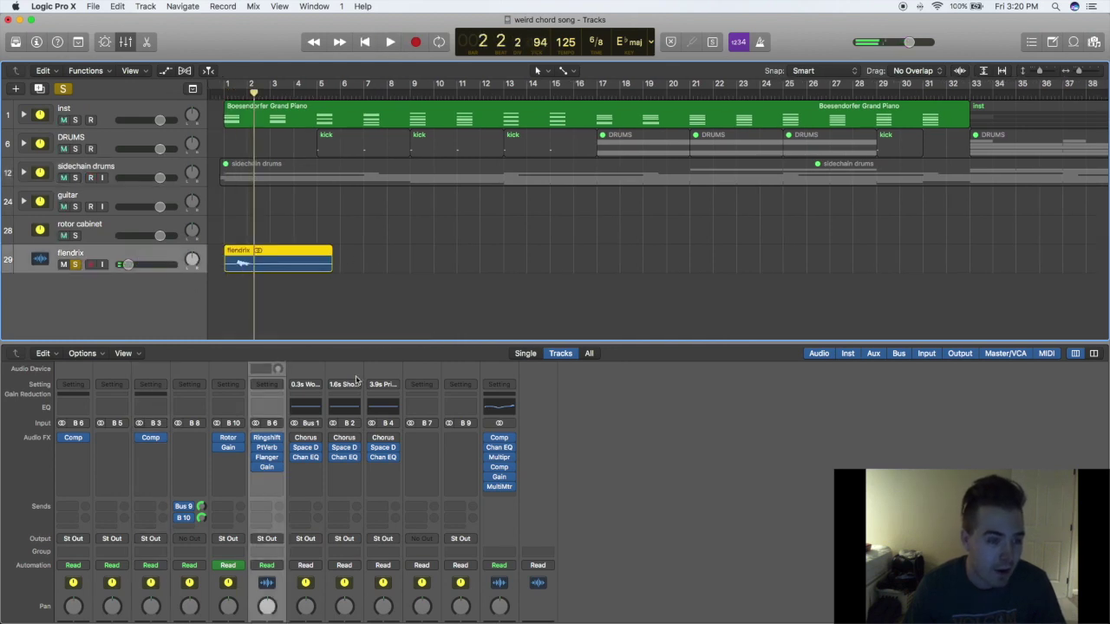
click(260, 453)
click(300, 466)
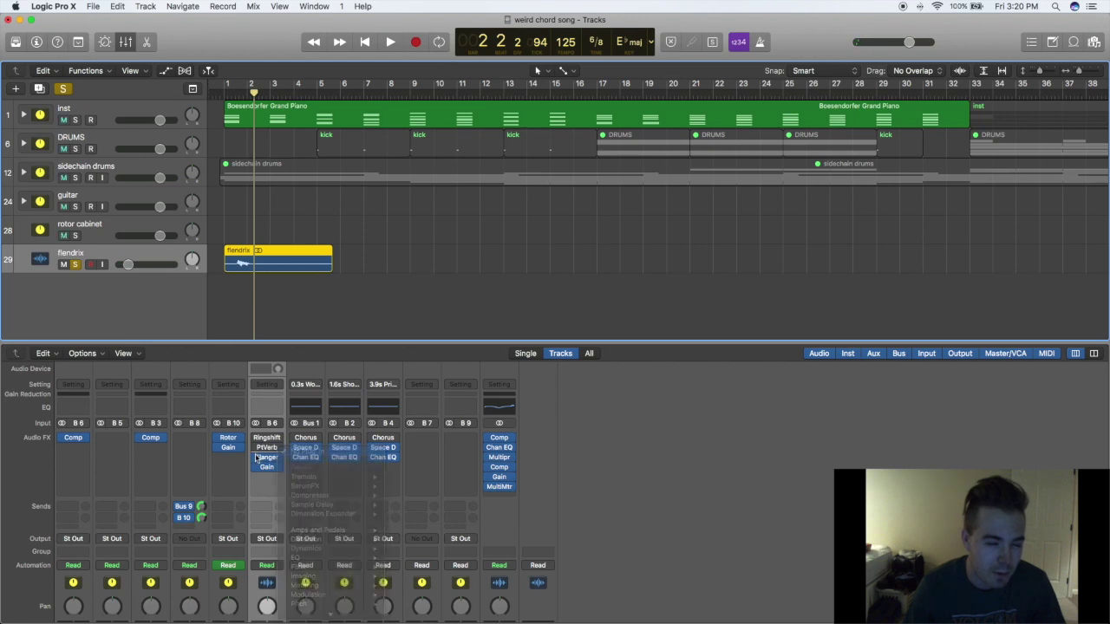
key(space)
key(space)
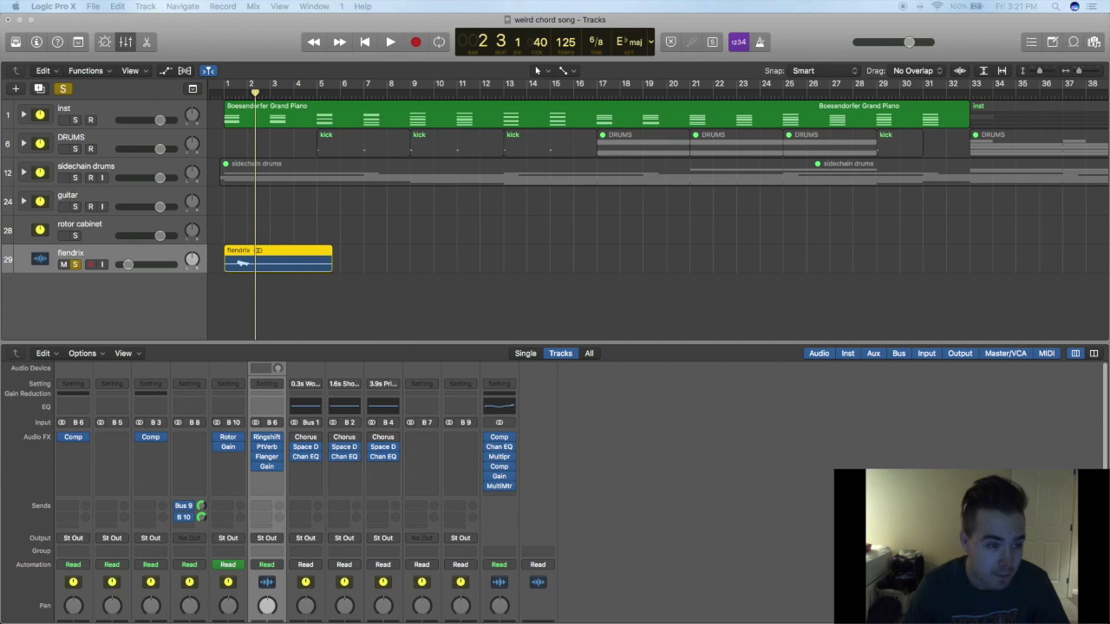
key(v)
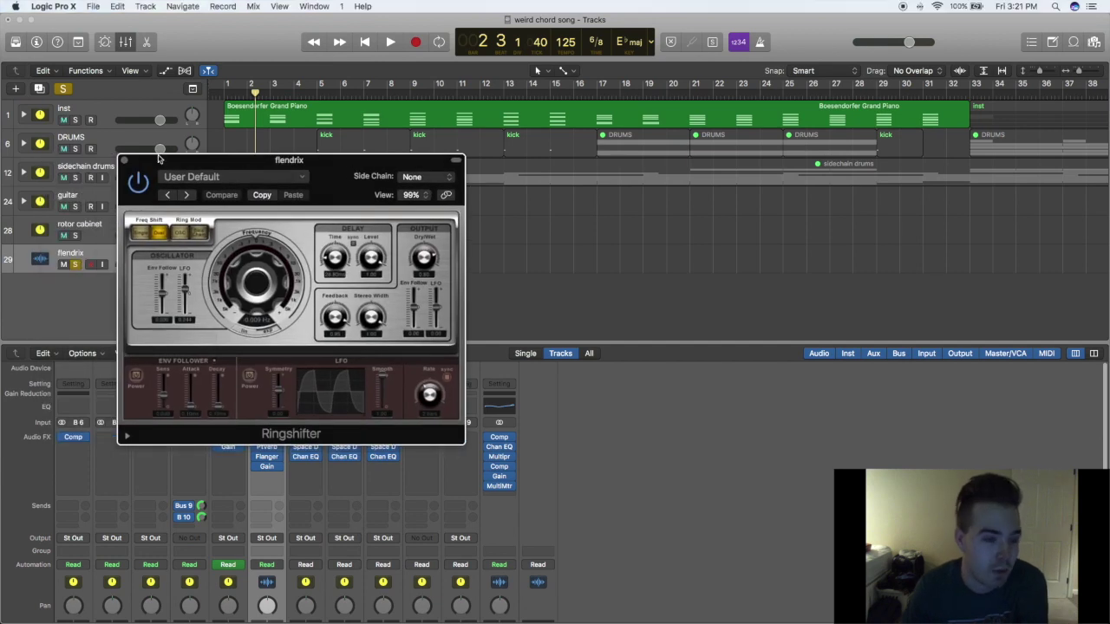
click(124, 161)
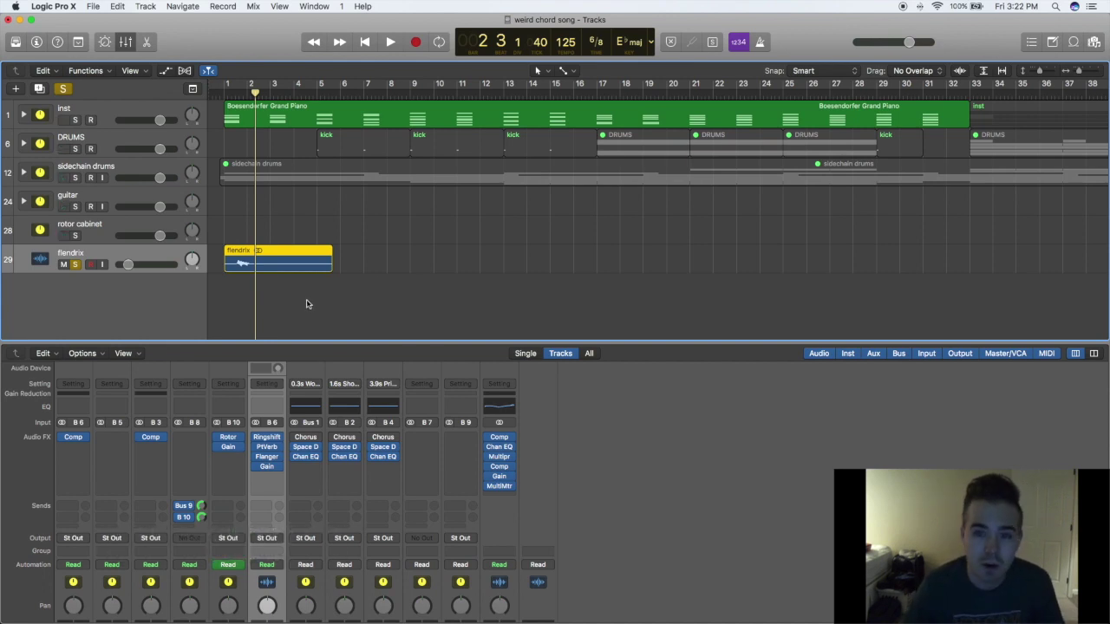
Turn off the flendrix solo and zoom out to the whole arrangement
click(76, 265)
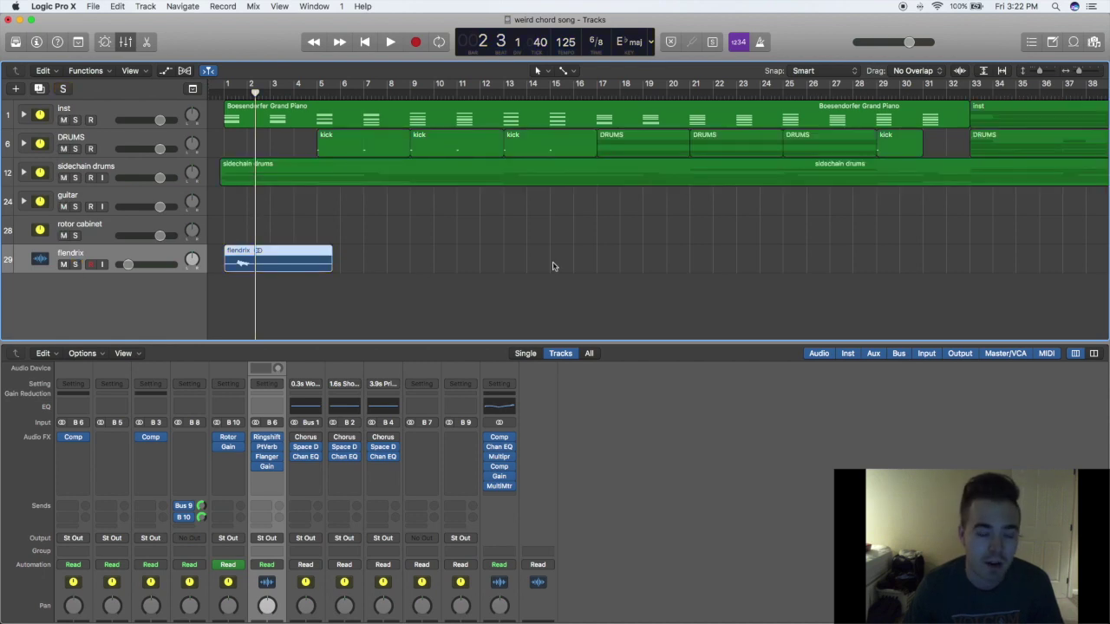
scroll(548, 263, down, 6)
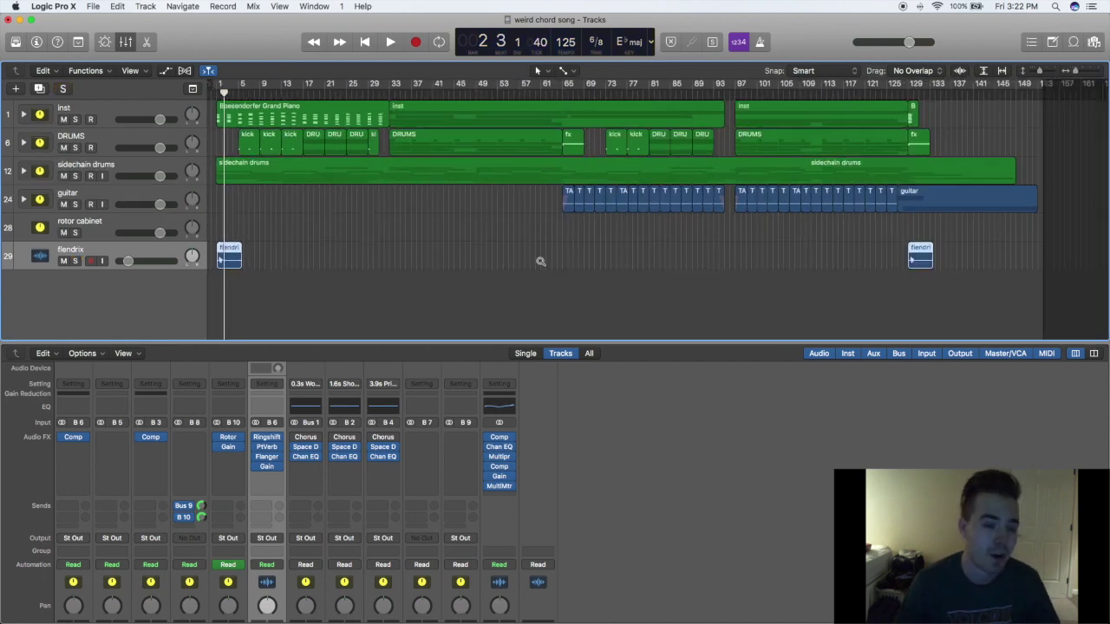
scroll(542, 263, up, 1)
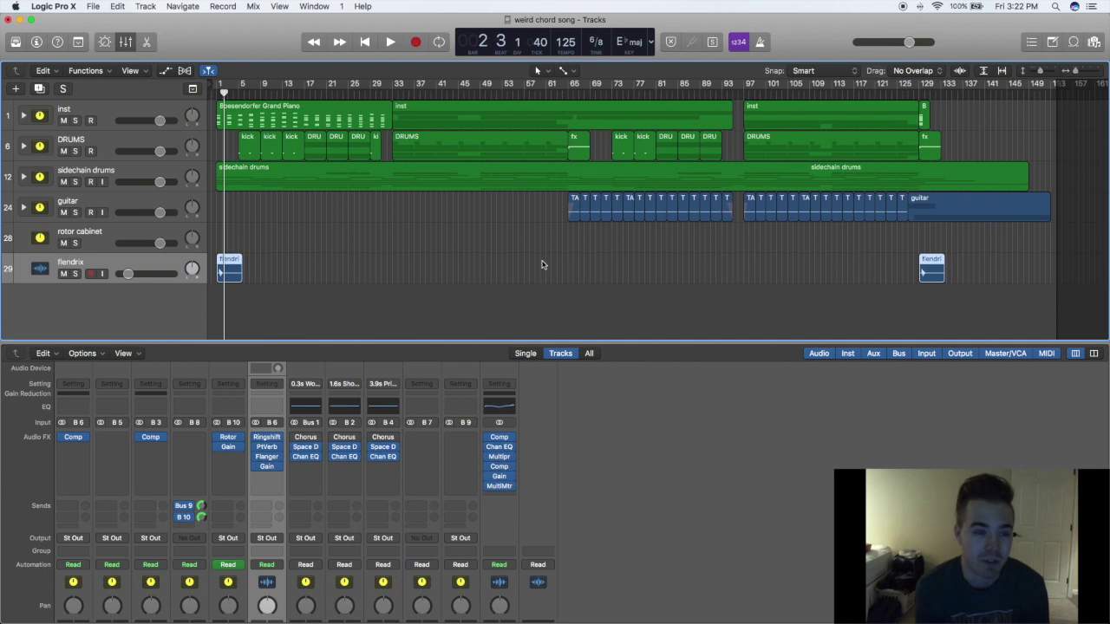
scroll(541, 264, down, 1)
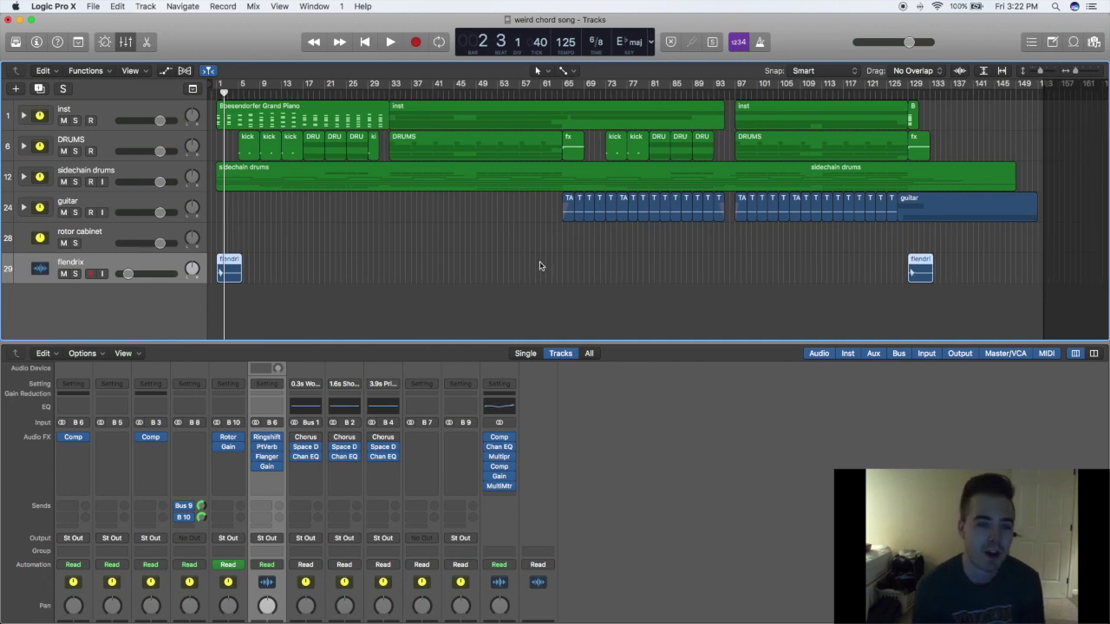